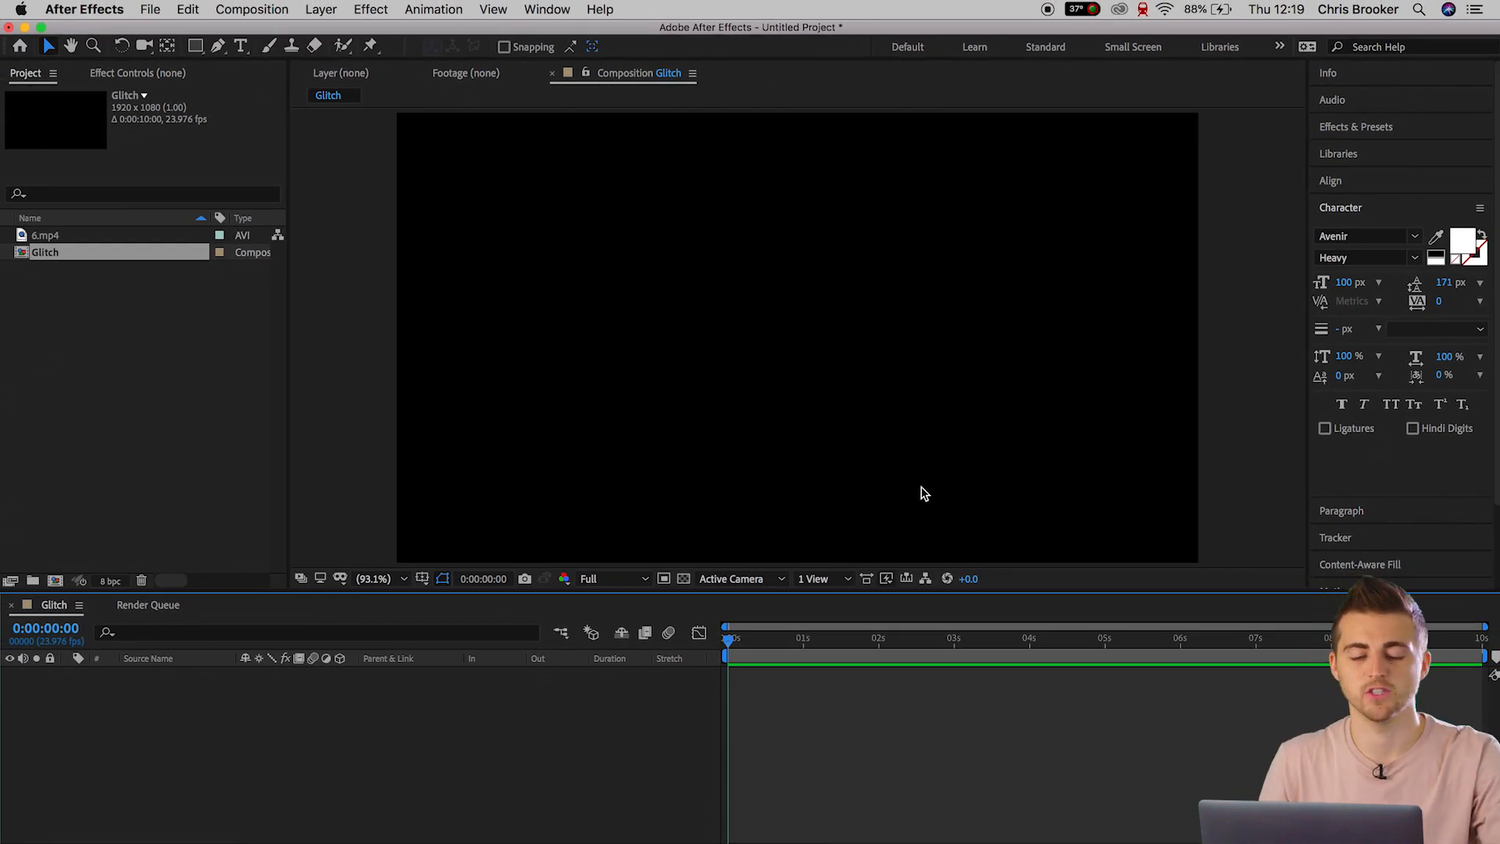
# Add the 6.mp4 footage to the Glitch composition's timeline and play it back to around 0:00:05:16.
pyautogui.click(39, 235)
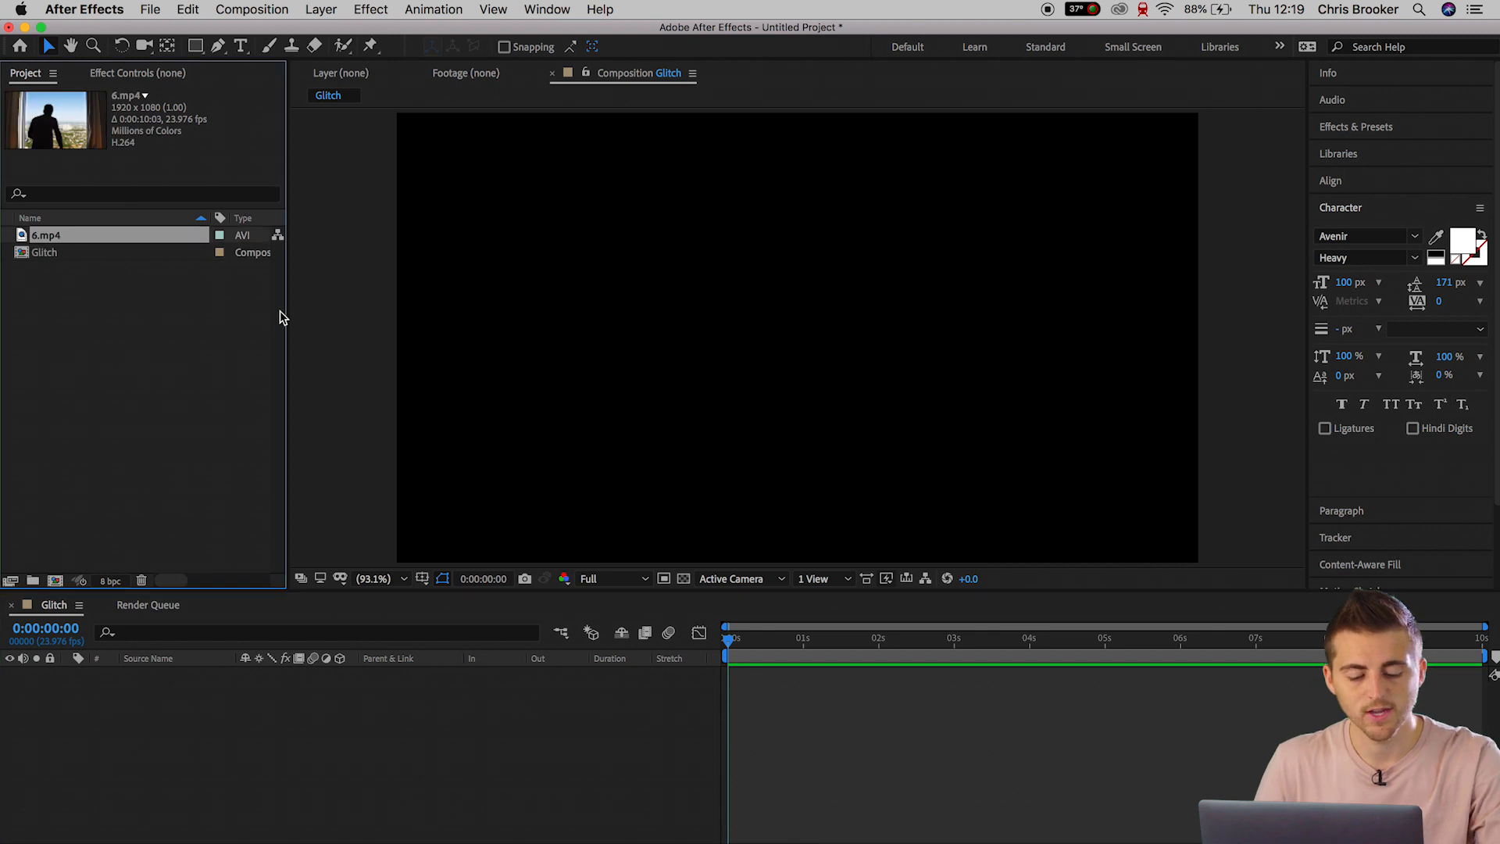
pyautogui.click(85, 841)
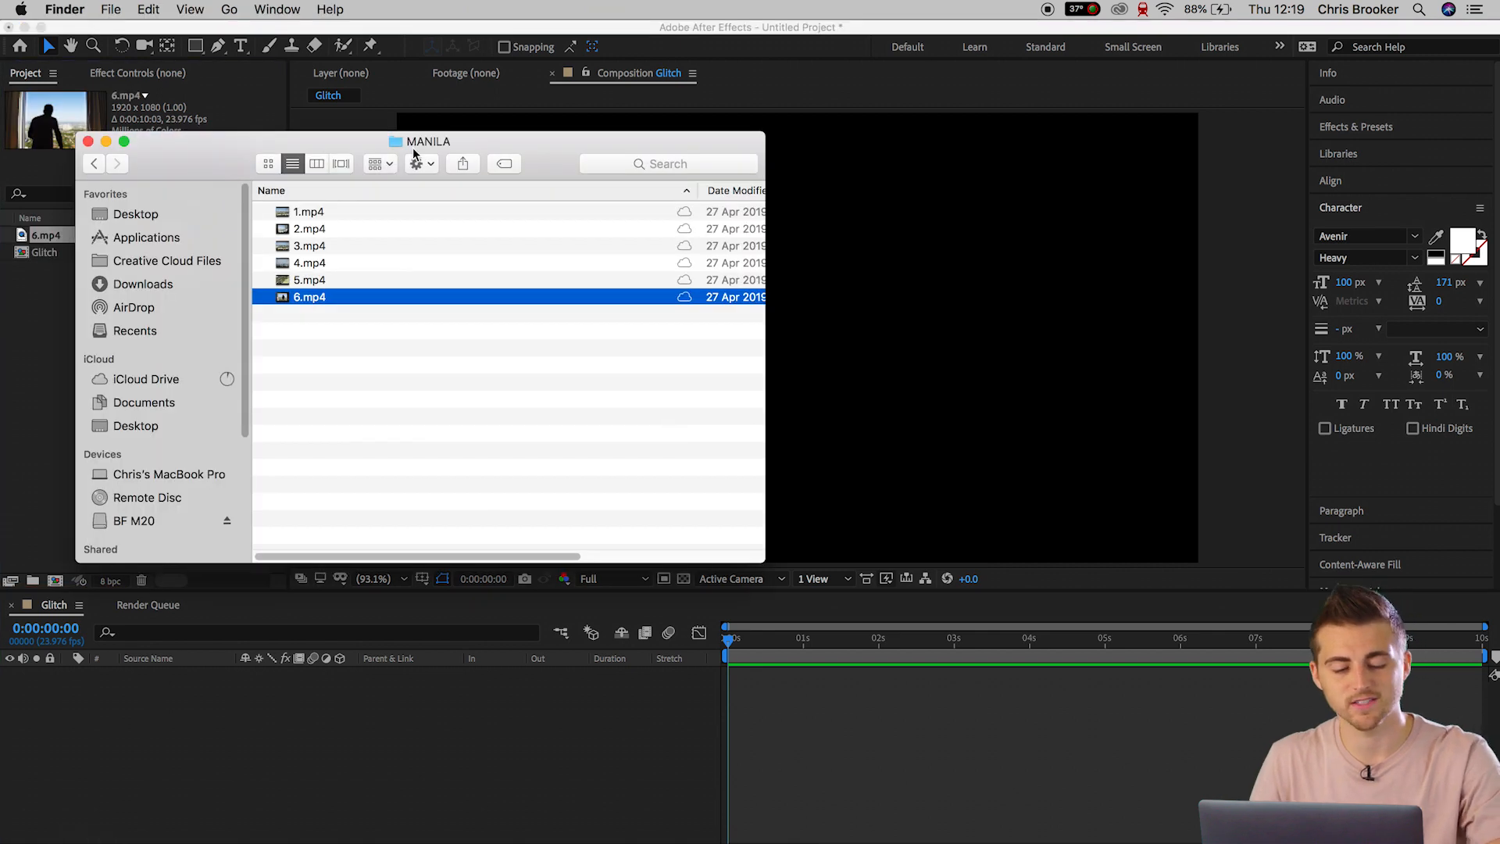
pyautogui.click(25, 305)
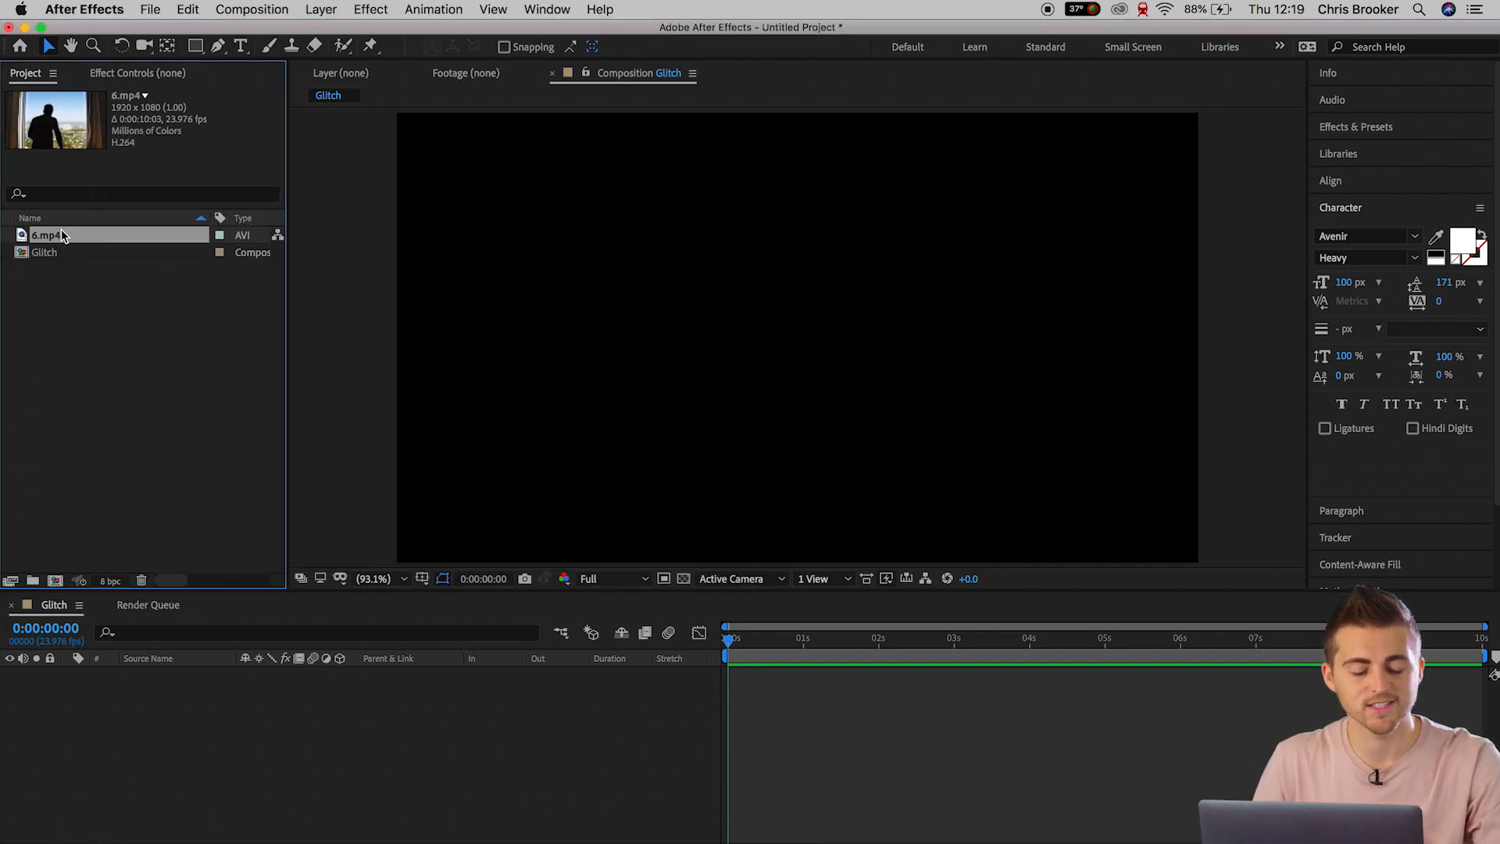
pyautogui.moveTo(62, 235); pyautogui.dragTo(171, 760)
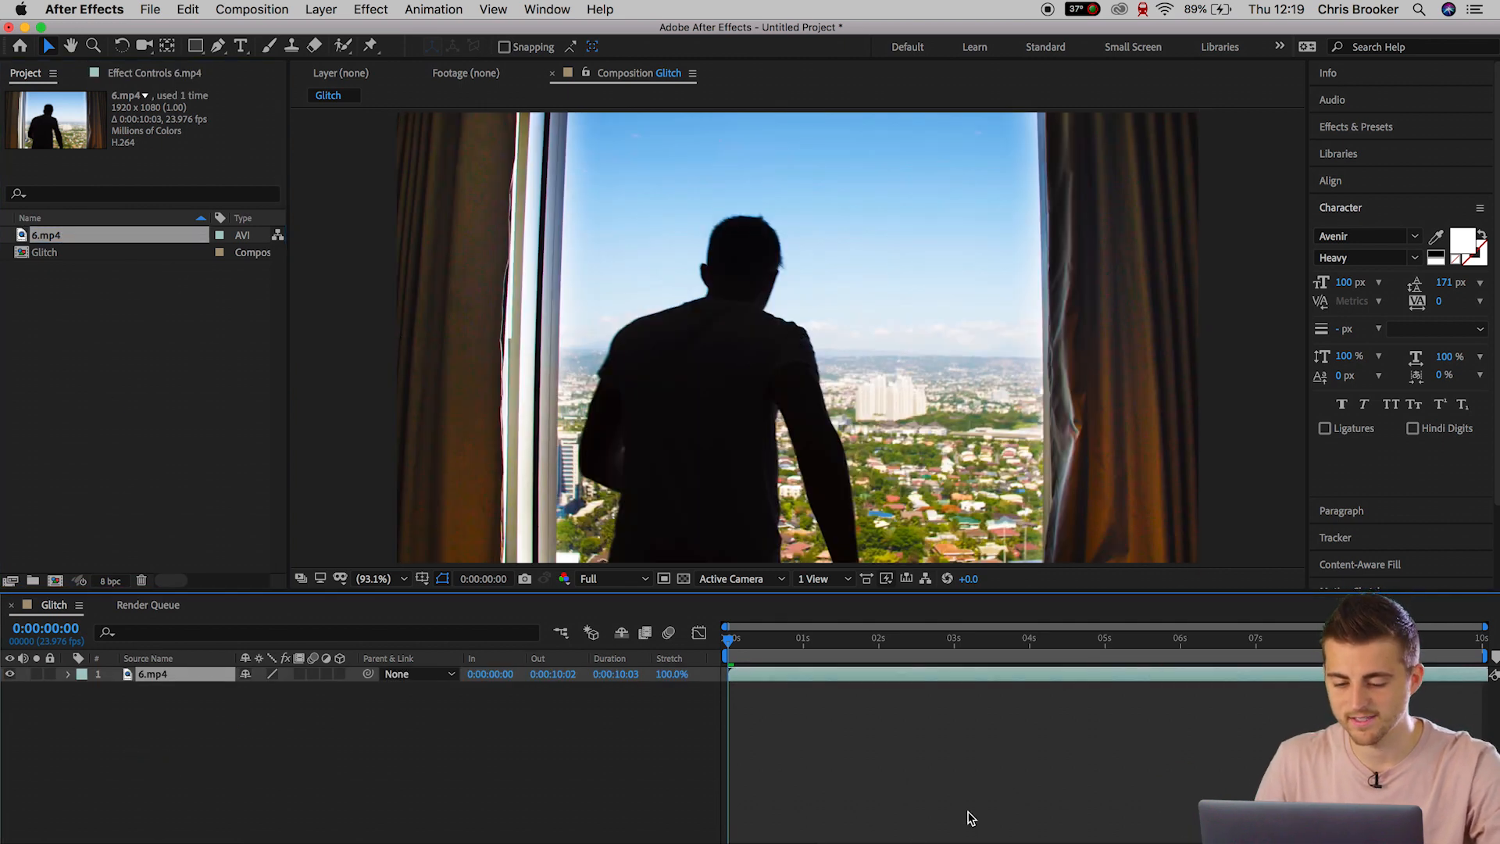
pyautogui.press('space')
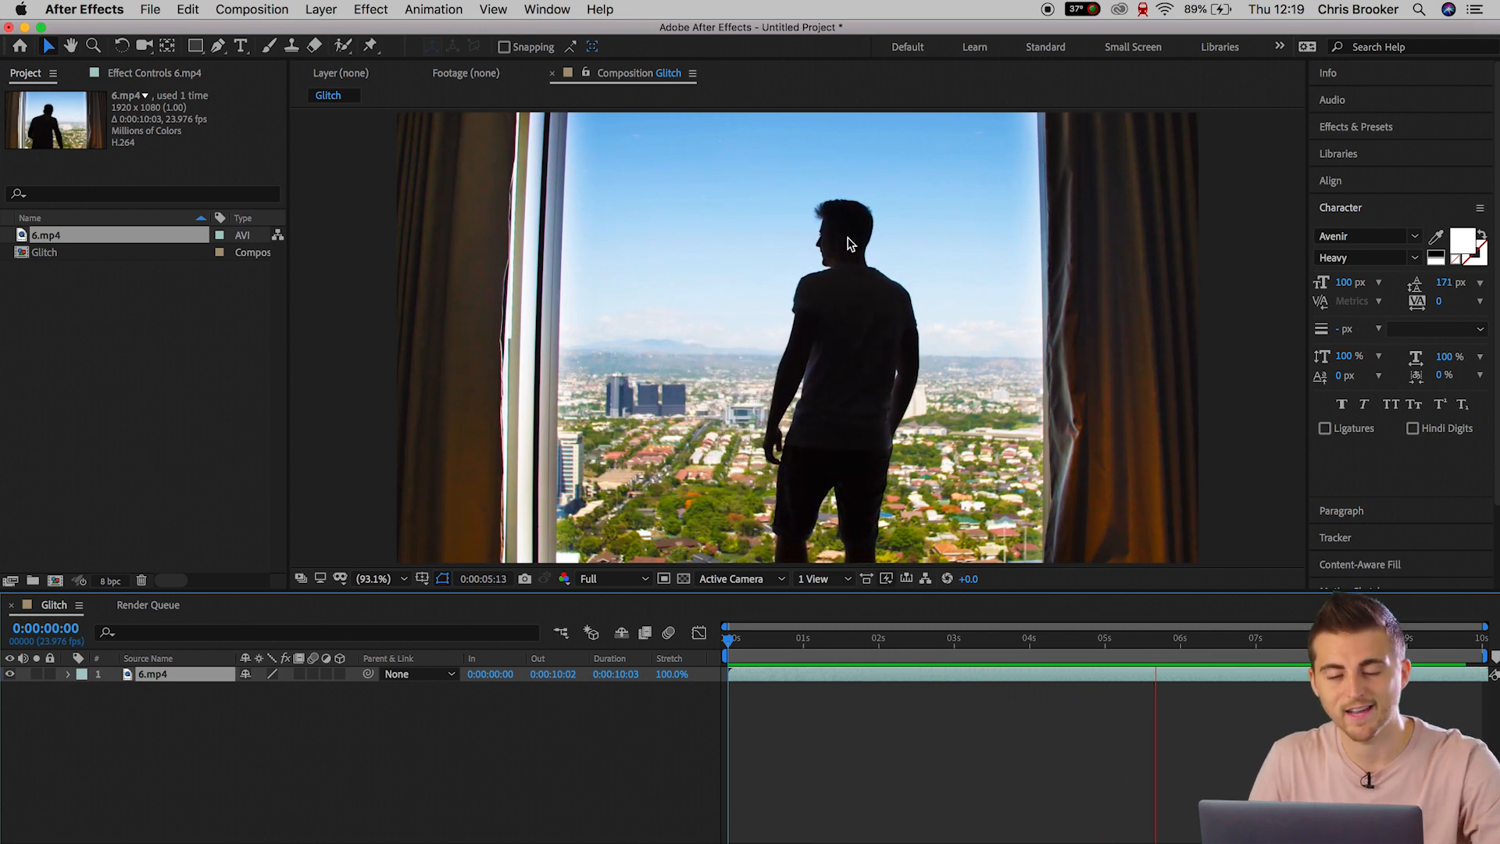
pyautogui.press('space')
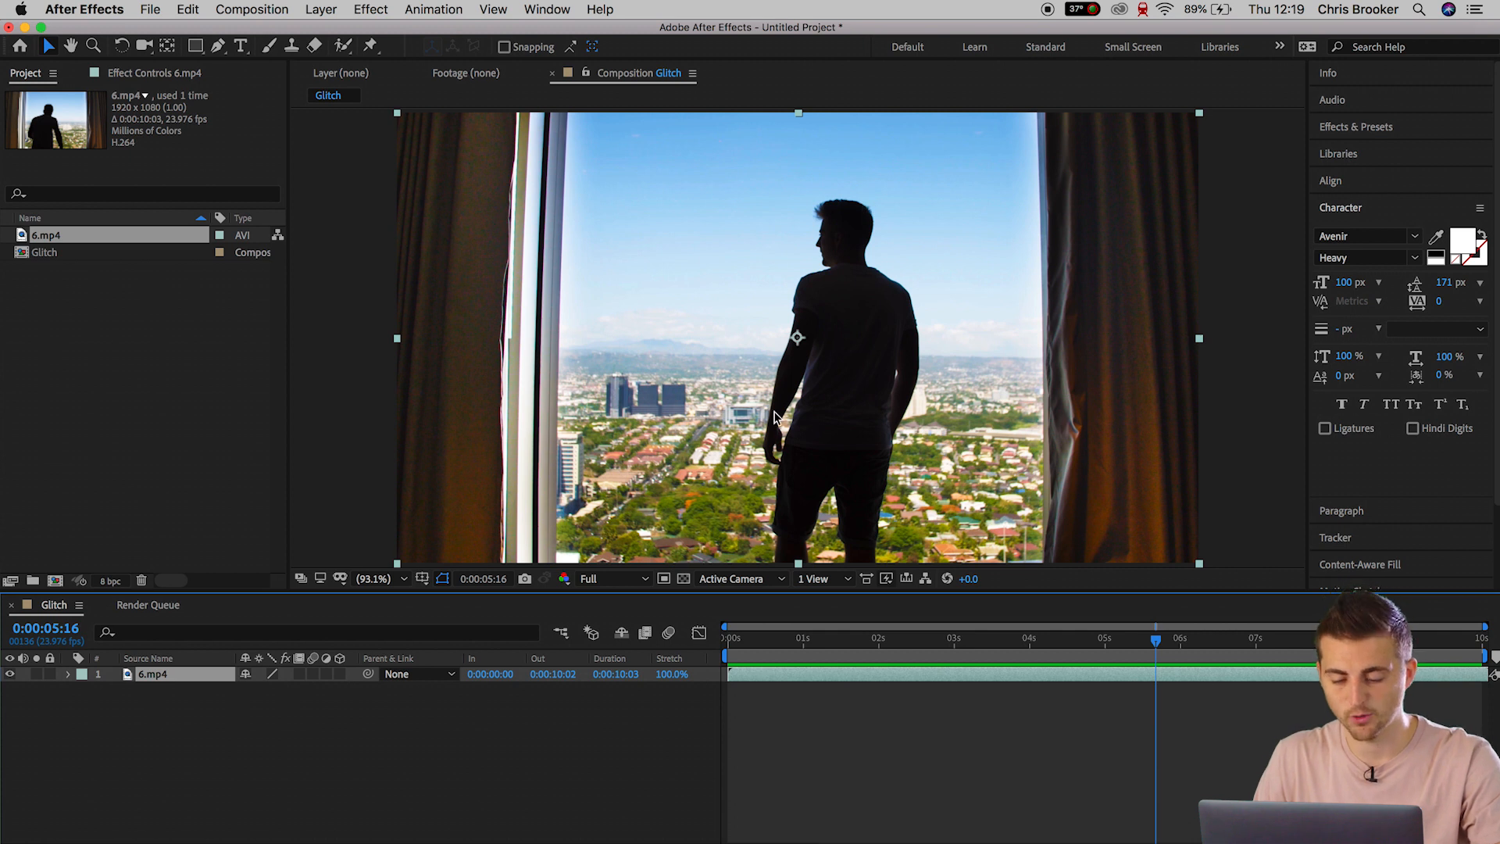
# Split the 6.mp4 layer at 0:00:04:05 and split the later part again at 0:00:04:17.
pyautogui.moveTo(847, 653); pyautogui.dragTo(1048, 658)
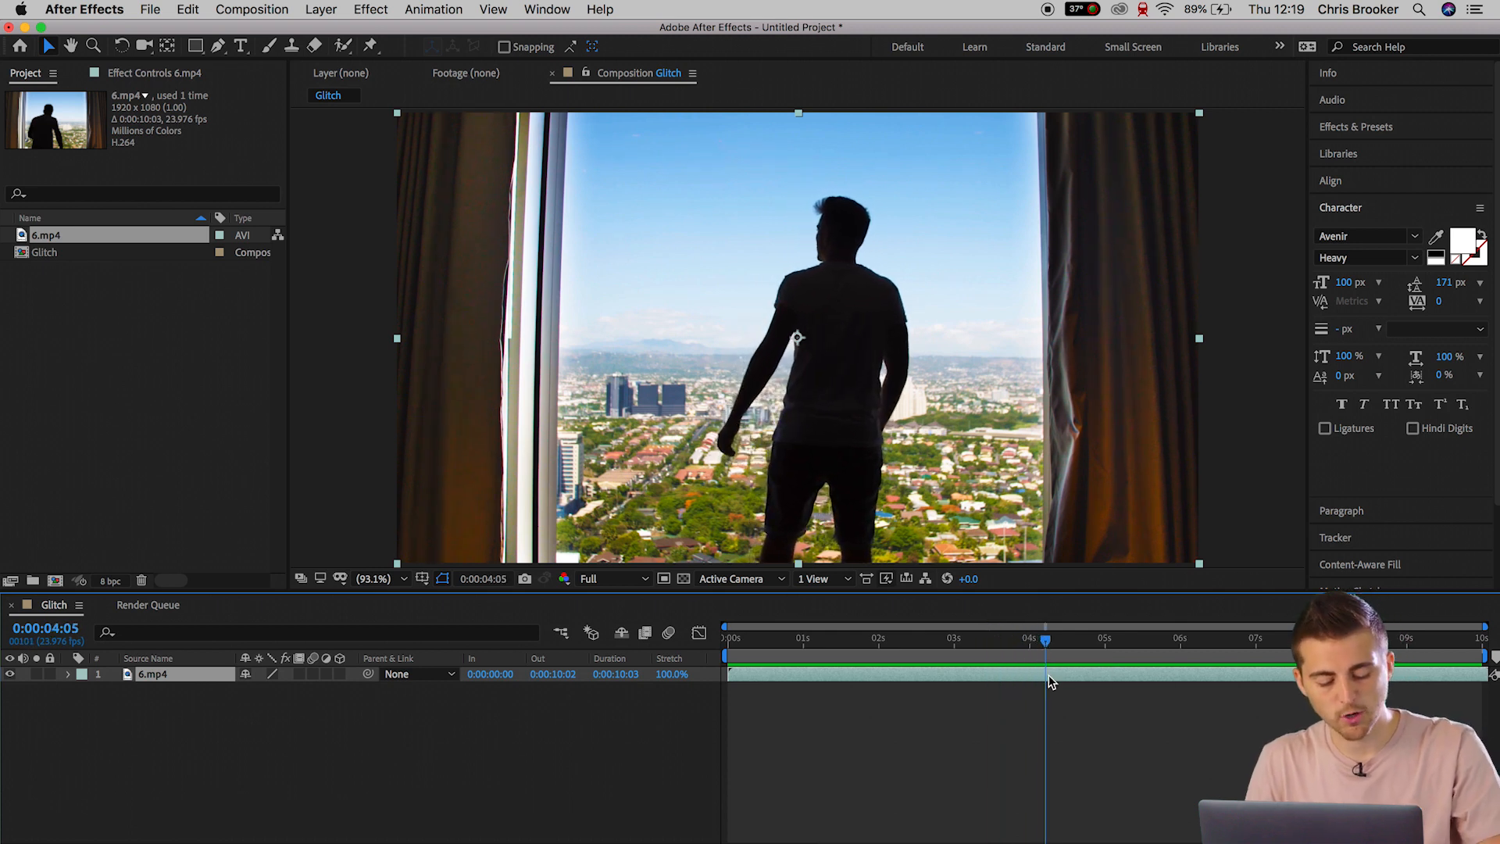
pyautogui.press('super+shift+d')
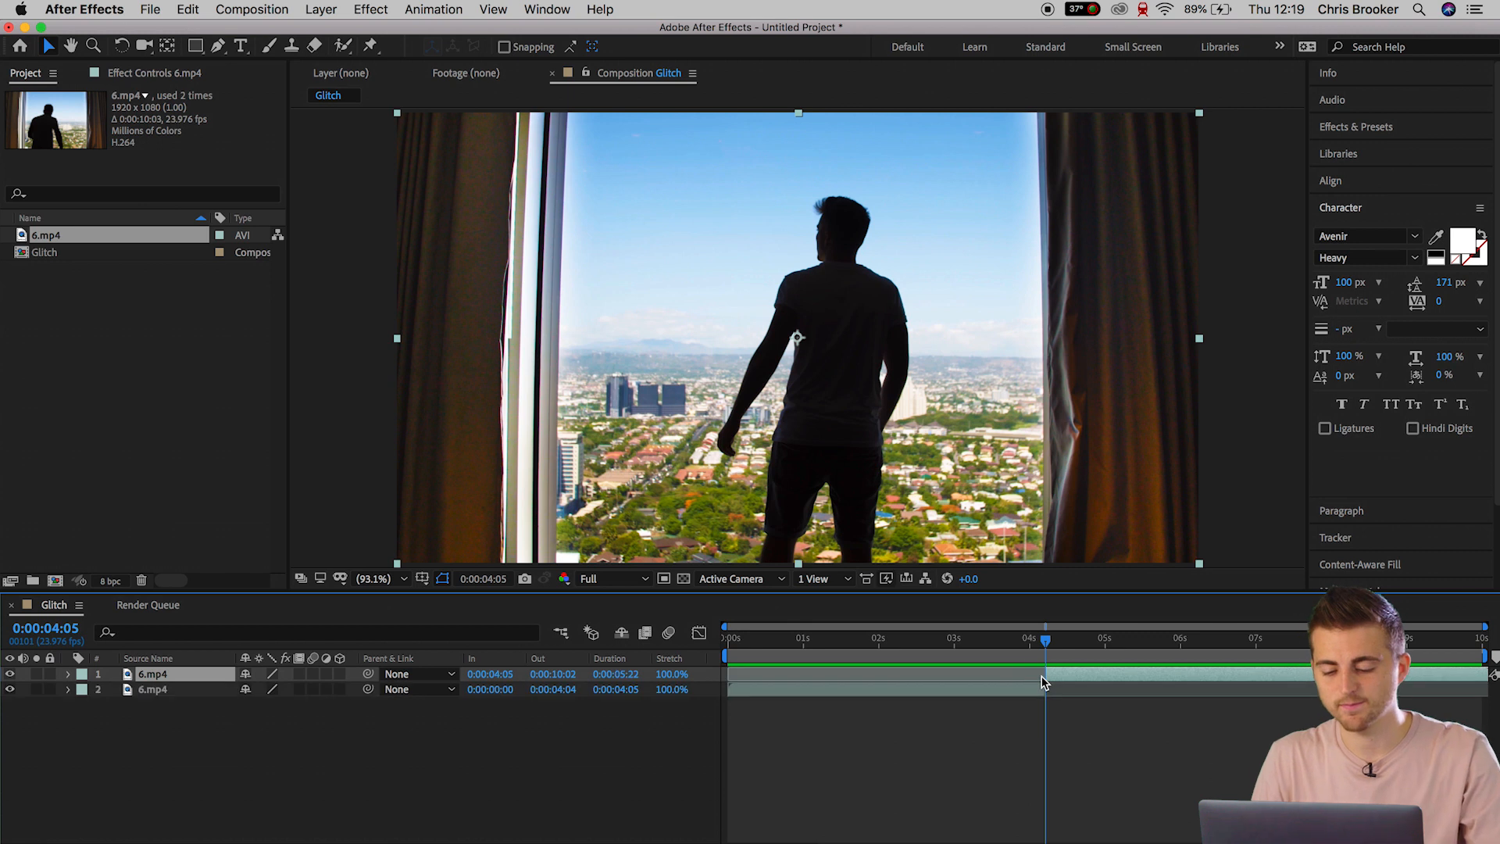
pyautogui.moveTo(1048, 647); pyautogui.dragTo(1087, 653)
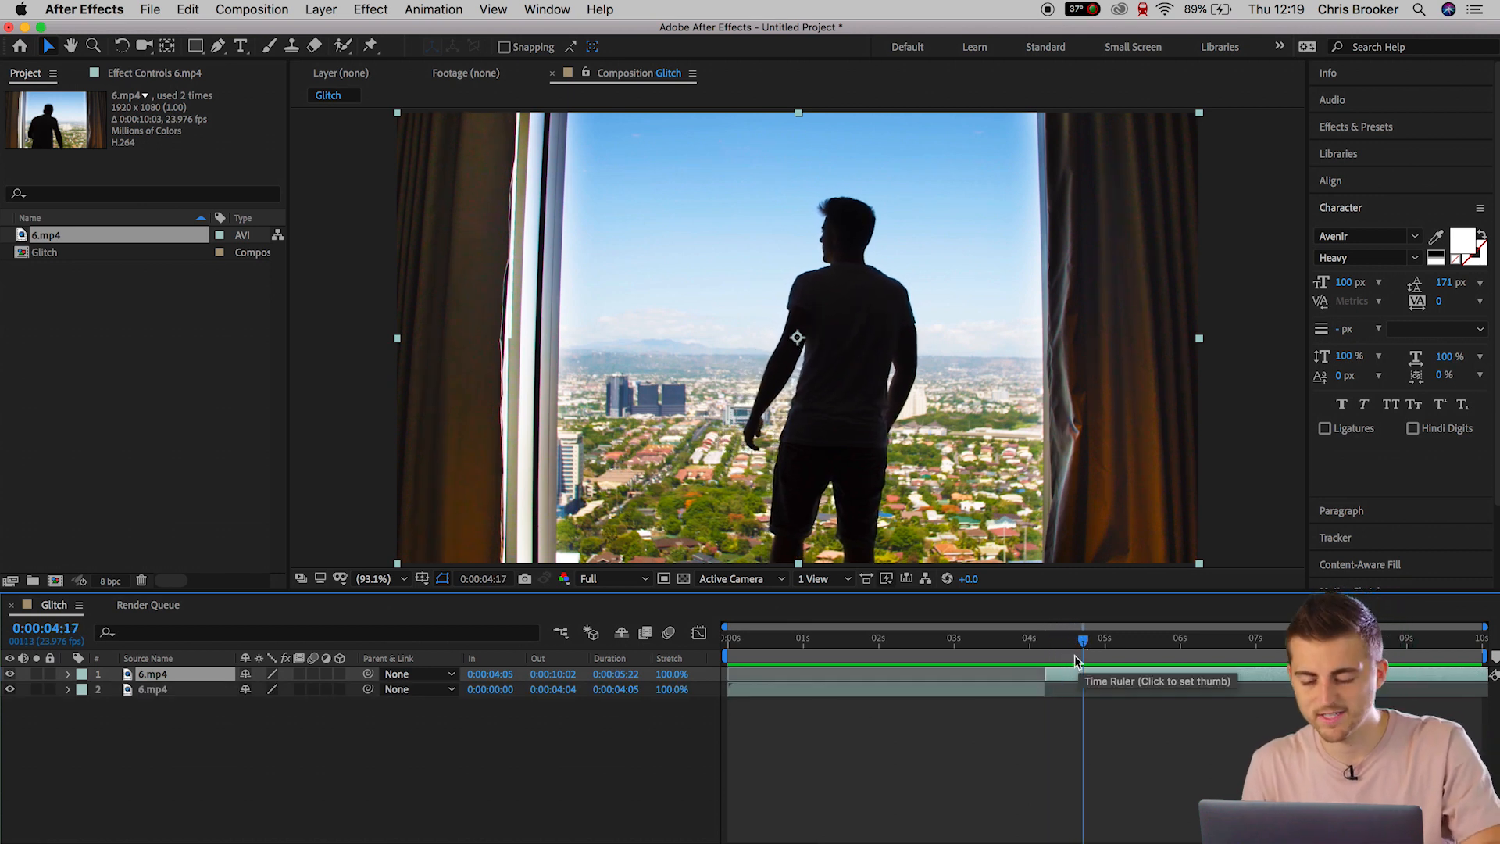
pyautogui.press('super+shift+d')
# Duplicate the short middle segment of 6.mp4, with the current time at 0:00:04:09, and select the upper copy.
pyautogui.click(1072, 692)
pyautogui.moveTo(1083, 645); pyautogui.dragTo(1059, 660)
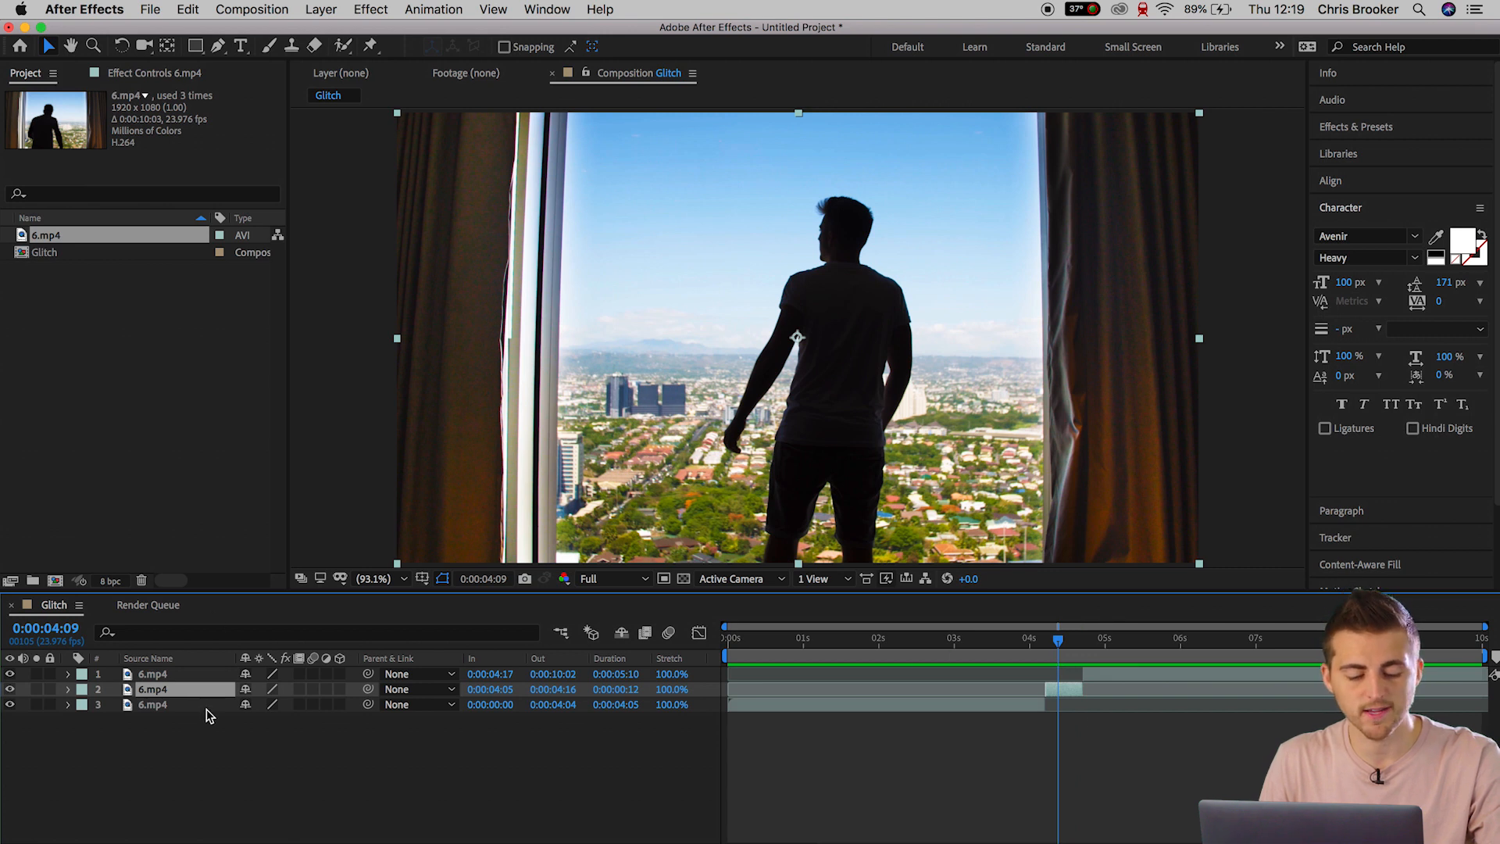
pyautogui.click(166, 679)
pyautogui.click(168, 688)
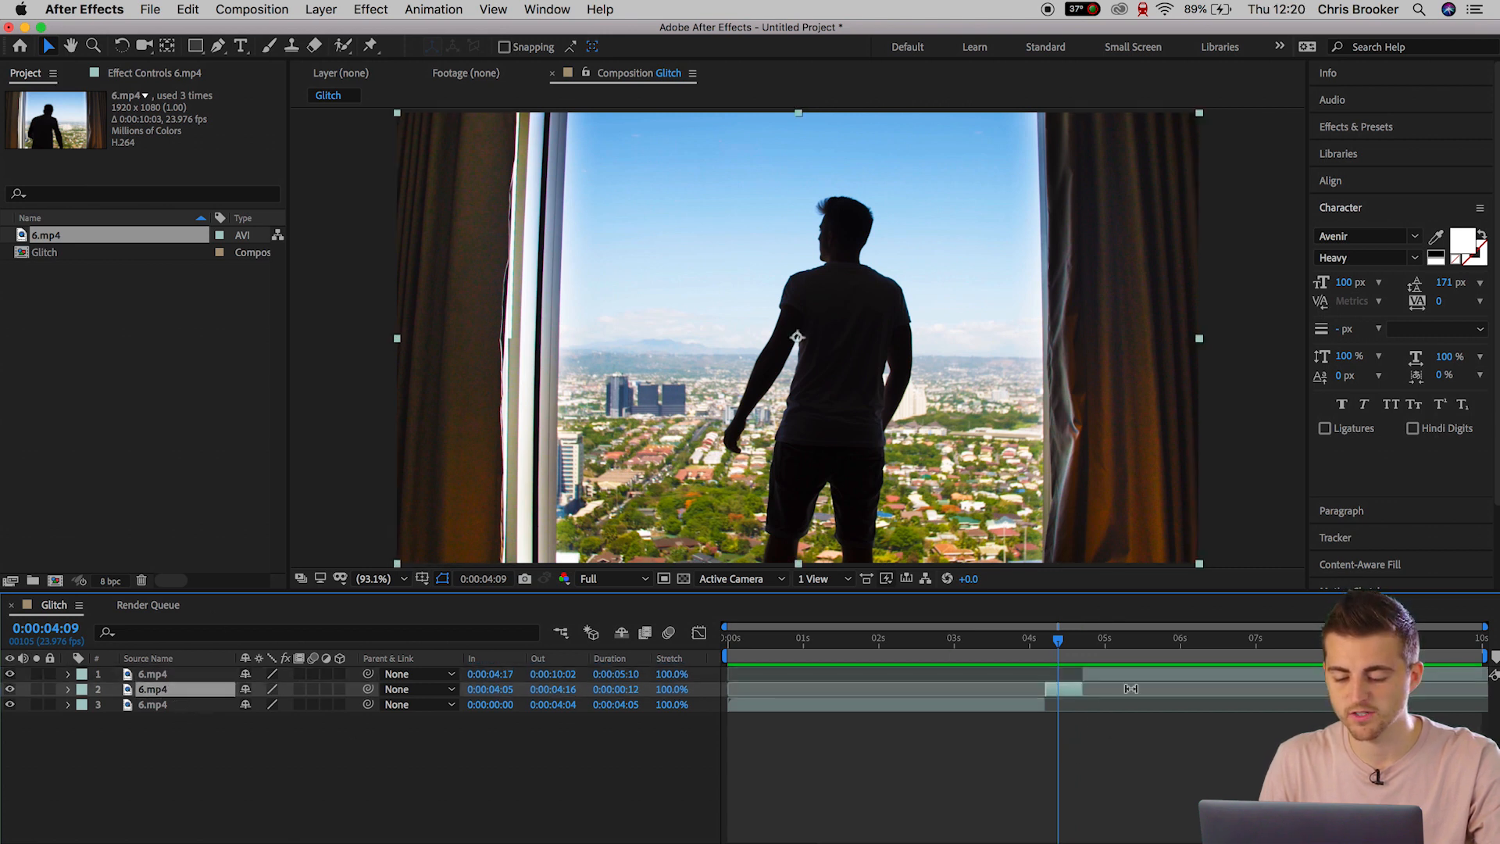
pyautogui.press('super+d')
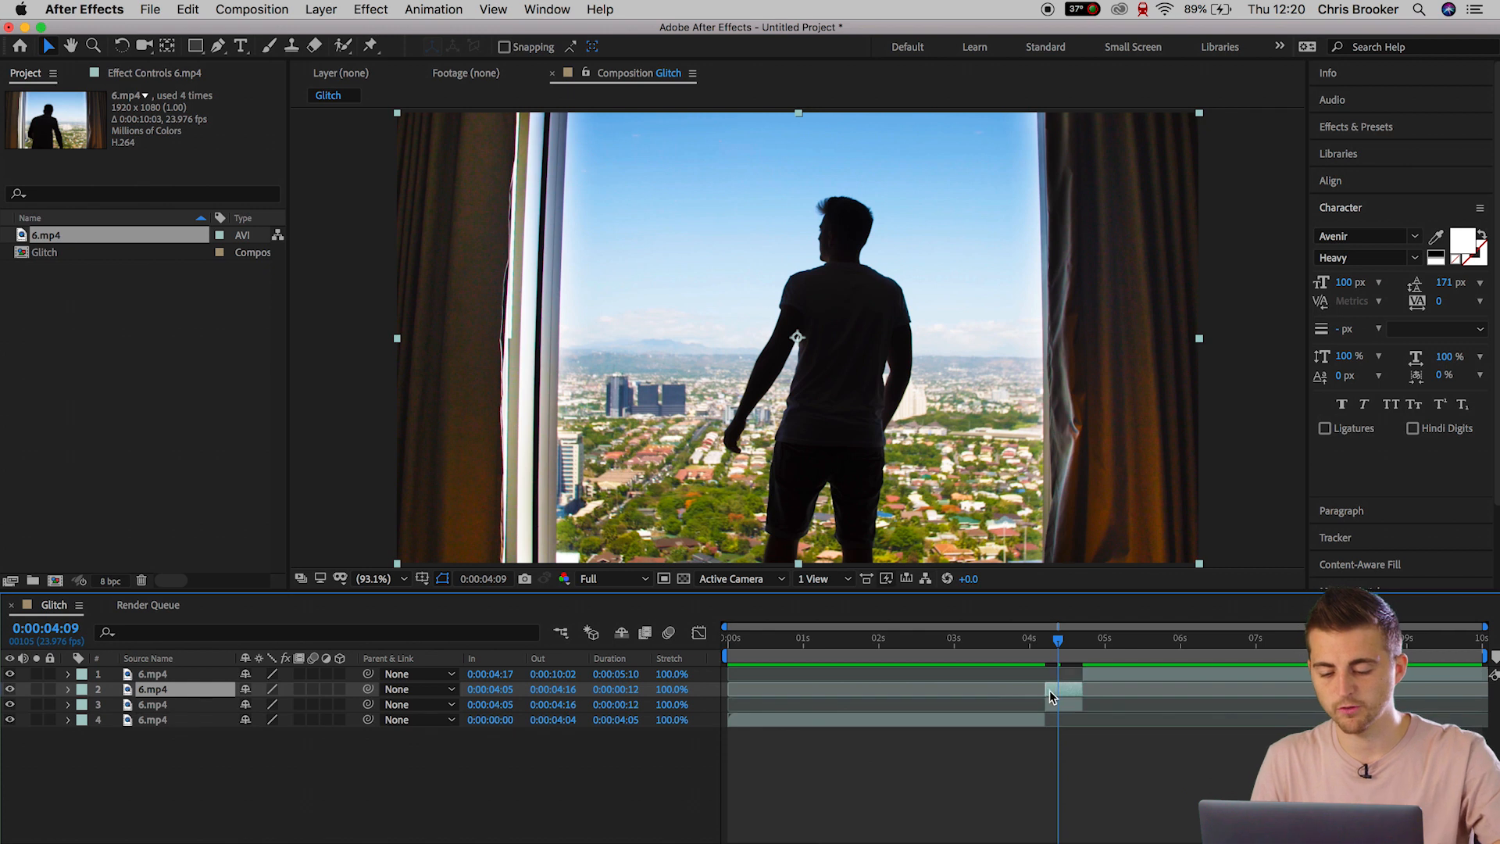
pyautogui.click(1063, 708)
pyautogui.click(1065, 690)
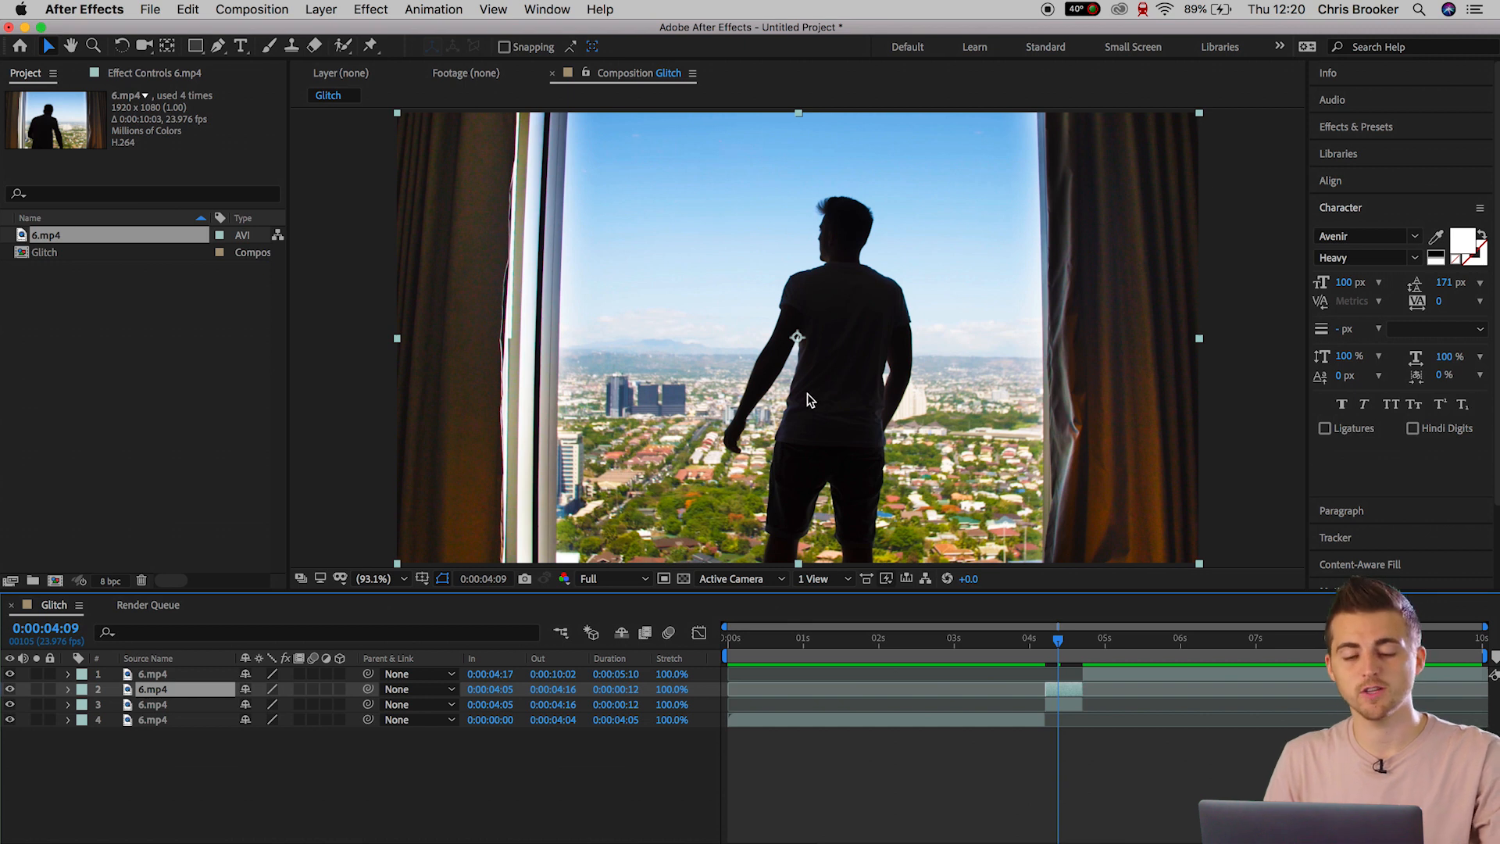
# Isolate the standing man on the upper copy with the Roto Brush, excluding the gap between his legs, and return to the Glitch composition.
pyautogui.click(343, 49)
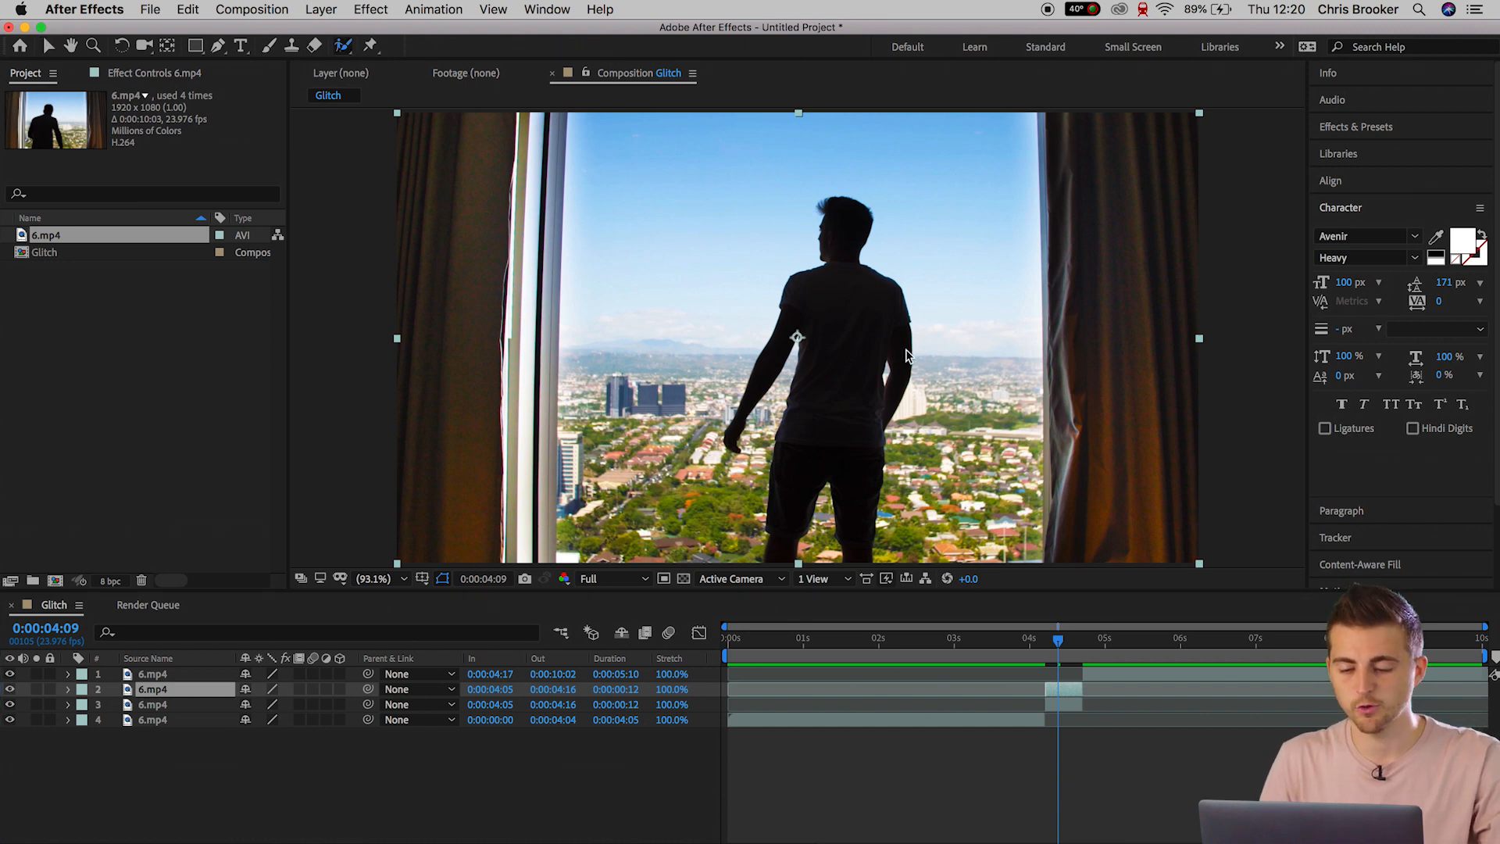
pyautogui.doubleClick(851, 310)
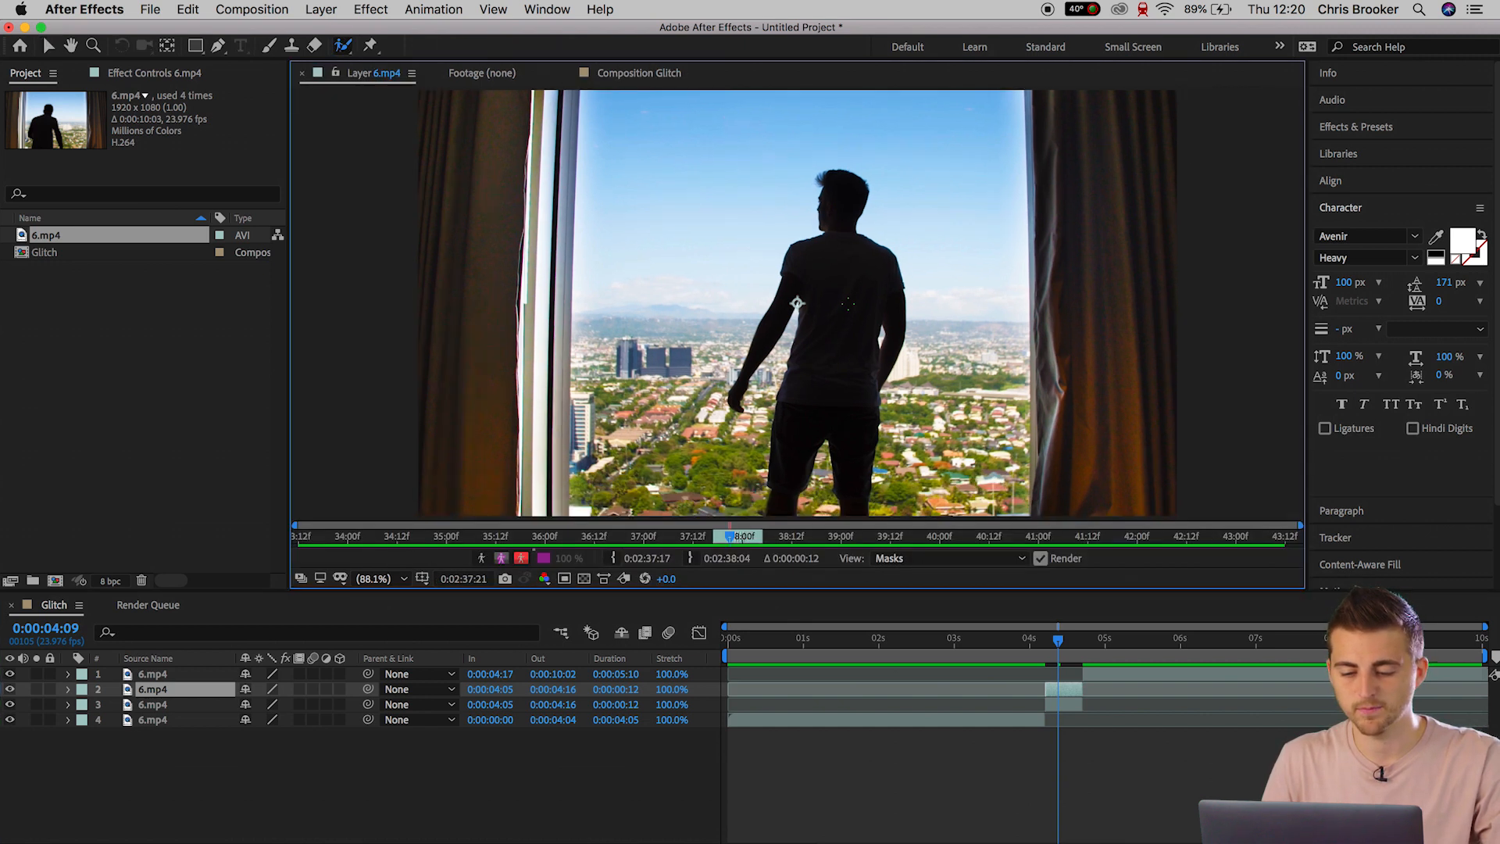
pyautogui.moveTo(781, 504)
pyautogui.mouseDown()
pyautogui.moveTo(802, 396)
pyautogui.moveTo(841, 393)
pyautogui.moveTo(848, 444)
pyautogui.moveTo(845, 344)
pyautogui.moveTo(868, 263)
pyautogui.moveTo(833, 204)
pyautogui.moveTo(794, 281)
pyautogui.mouseUp()
pyautogui.moveTo(758, 338); pyautogui.dragTo(750, 358)
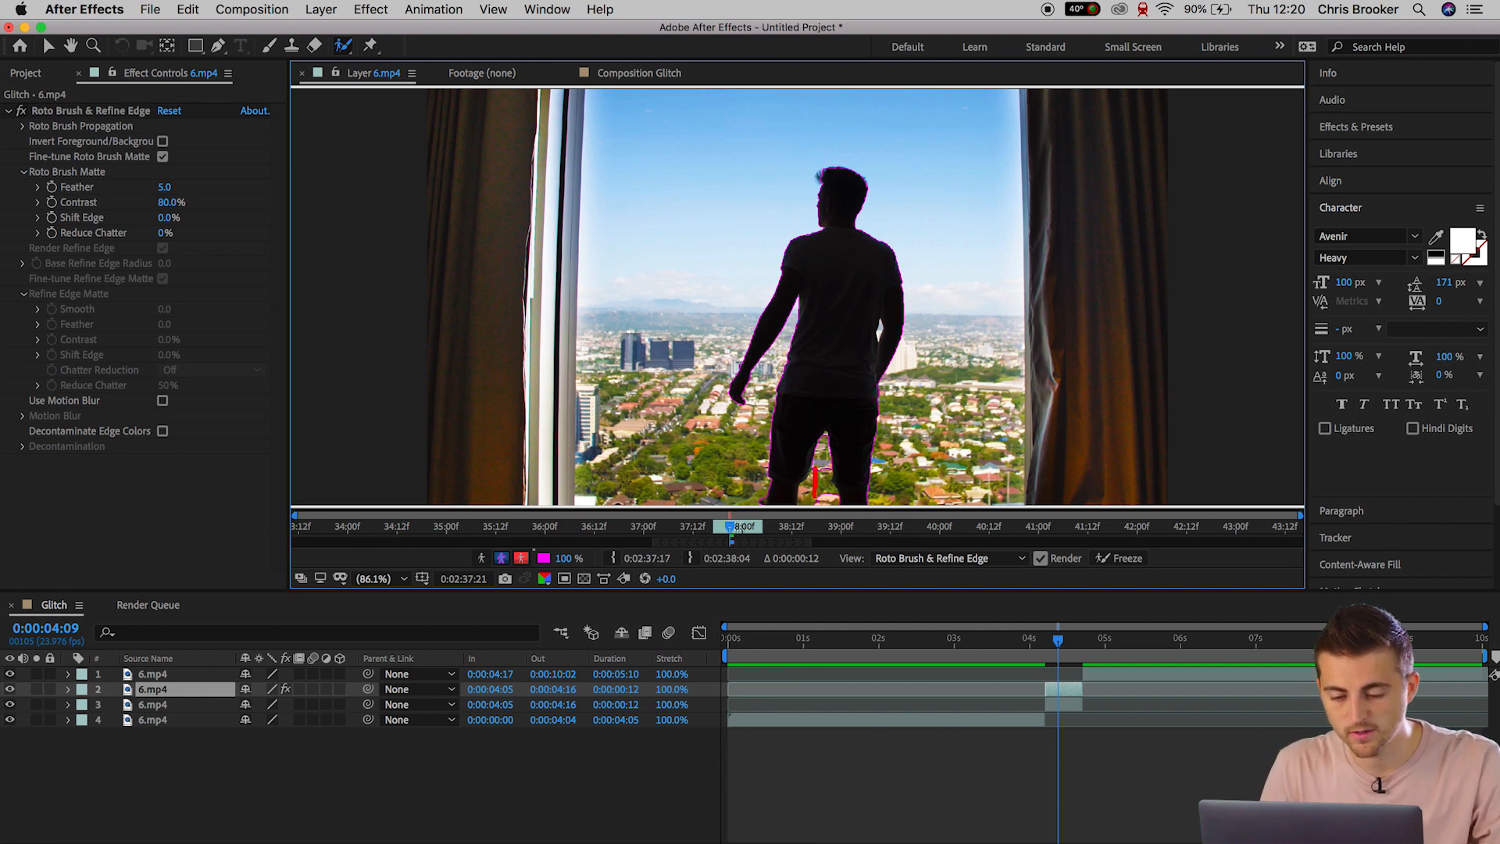
pyautogui.moveTo(831, 456); pyautogui.dragTo(833, 511)
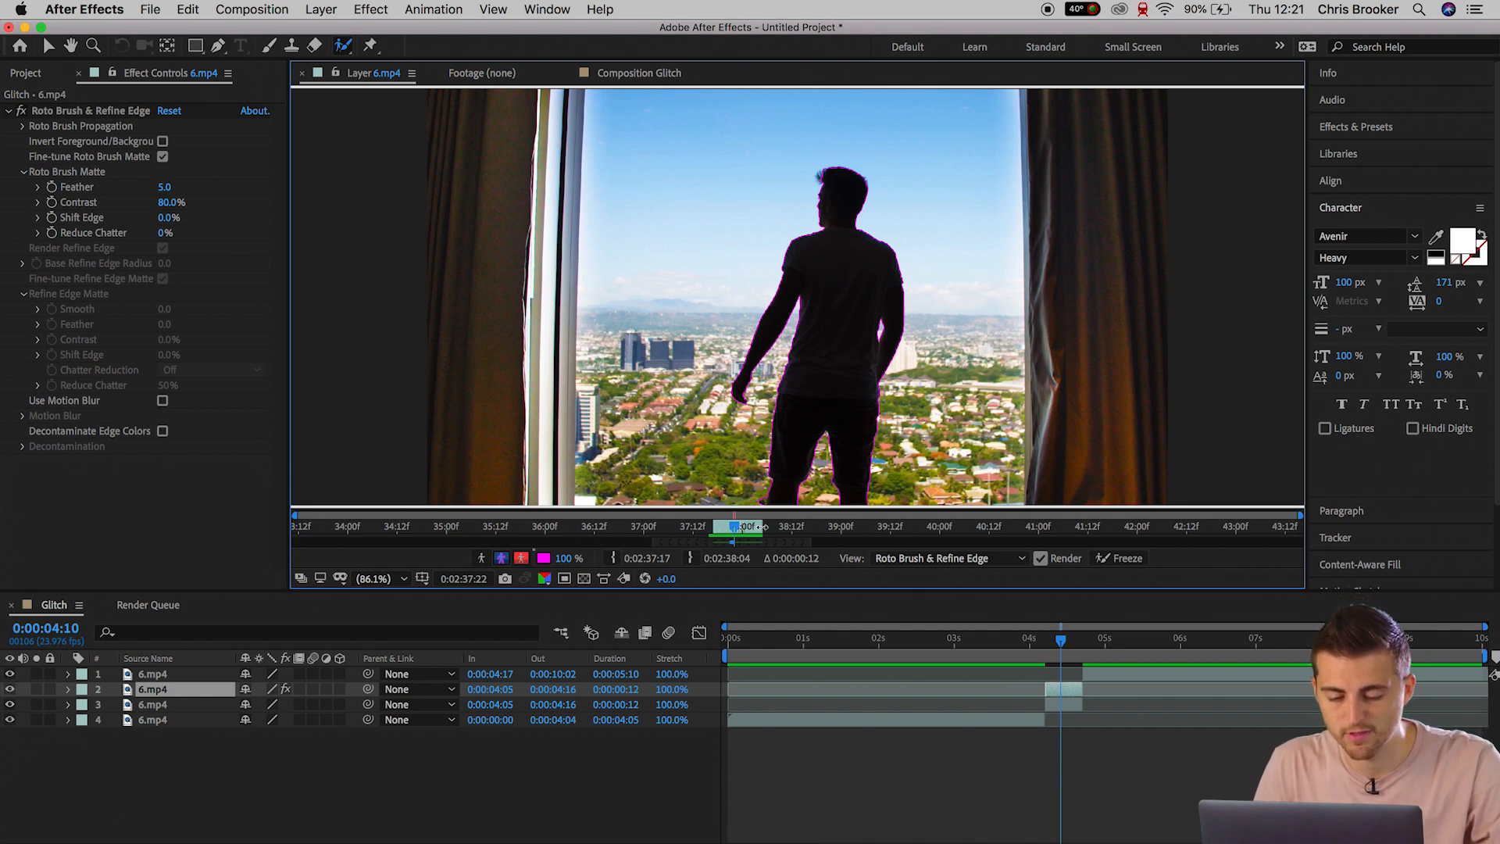
pyautogui.click(723, 531)
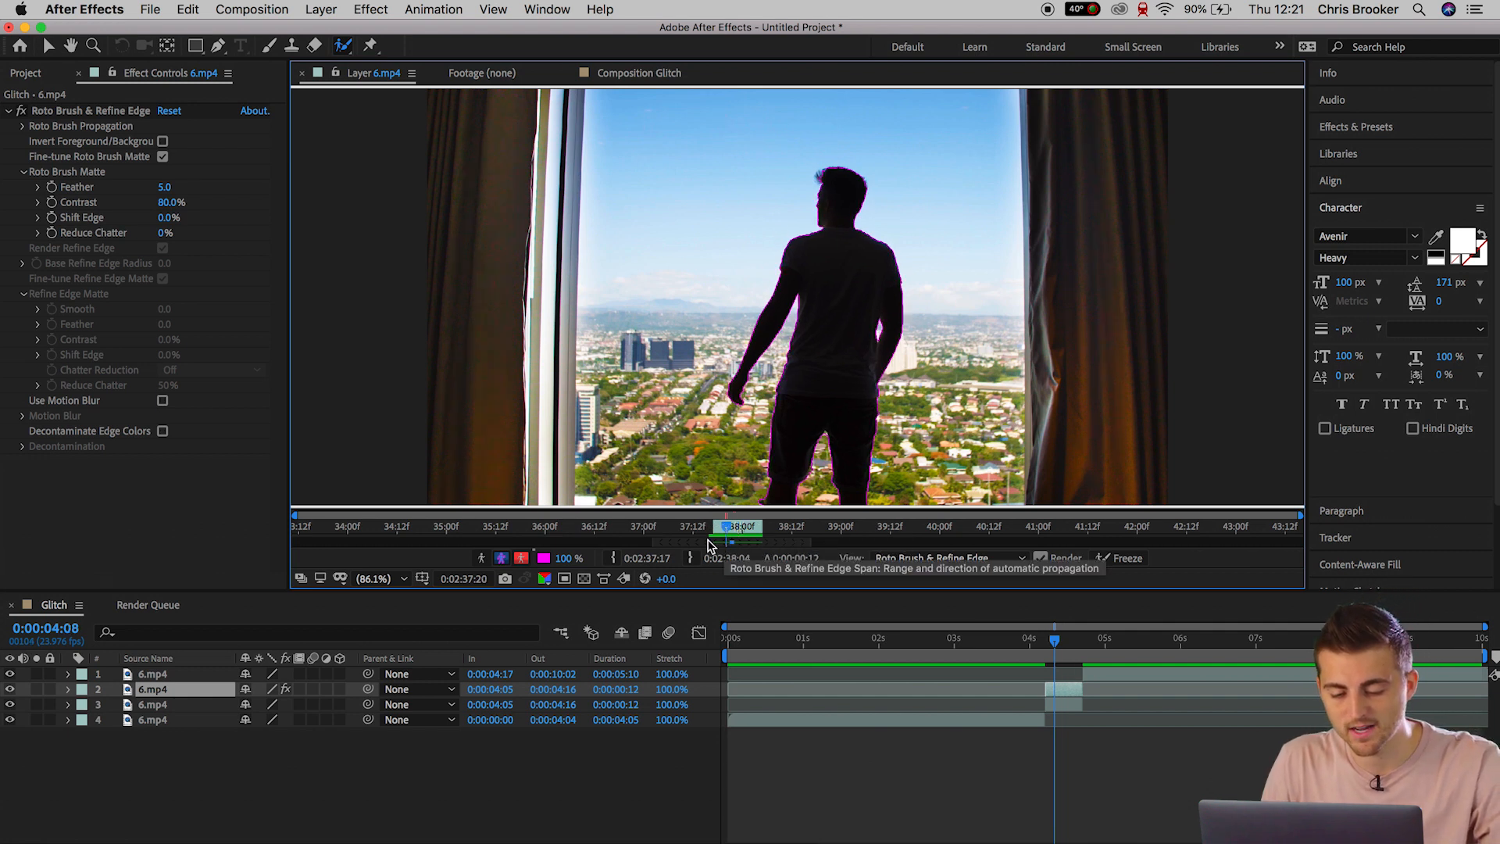
pyautogui.moveTo(725, 529)
pyautogui.mouseDown()
pyautogui.moveTo(706, 529)
pyautogui.moveTo(731, 526)
pyautogui.mouseUp()
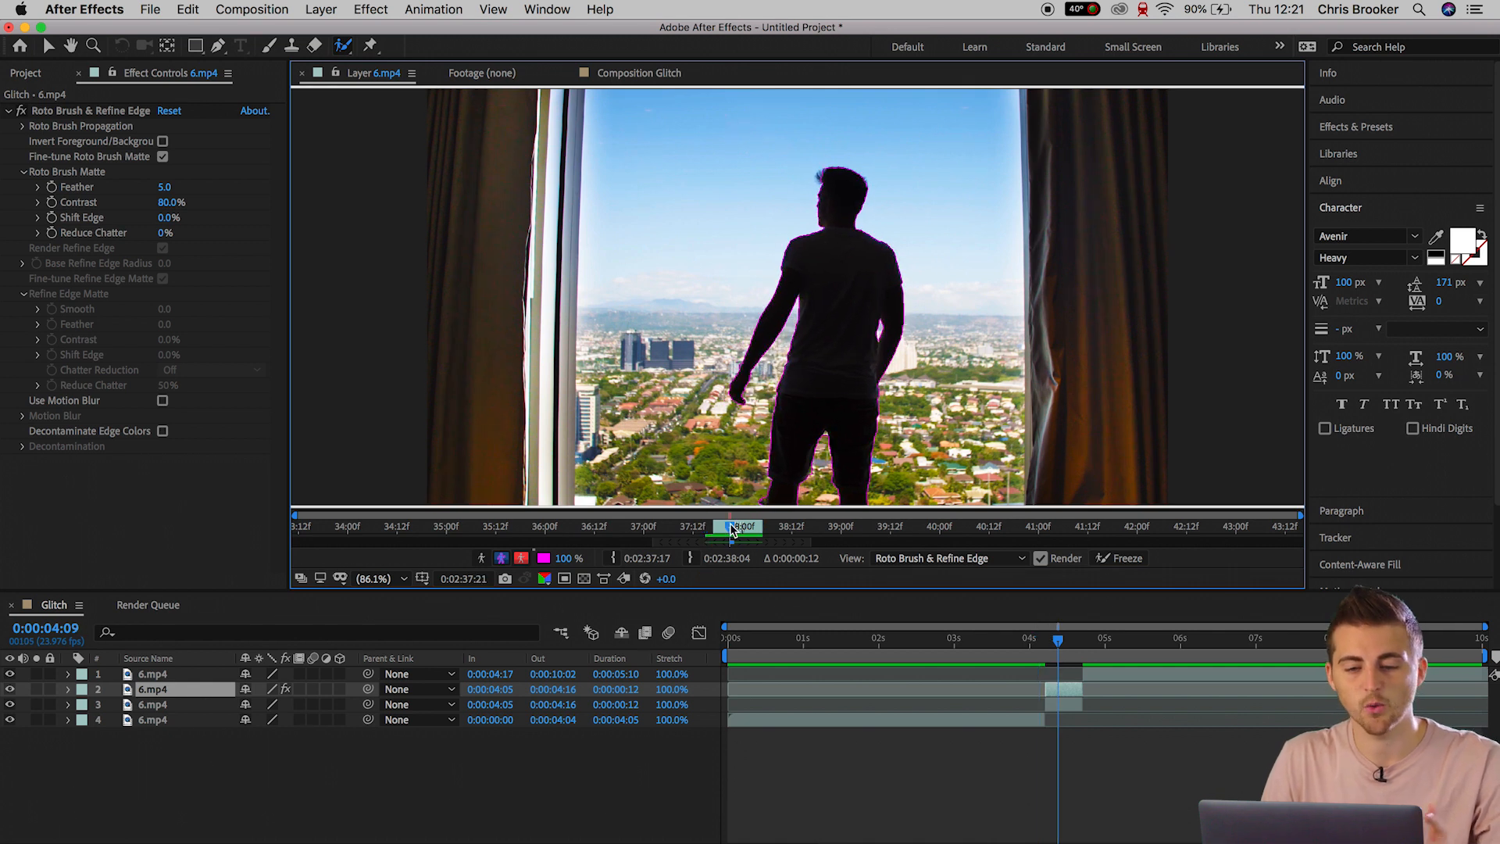
pyautogui.click(679, 72)
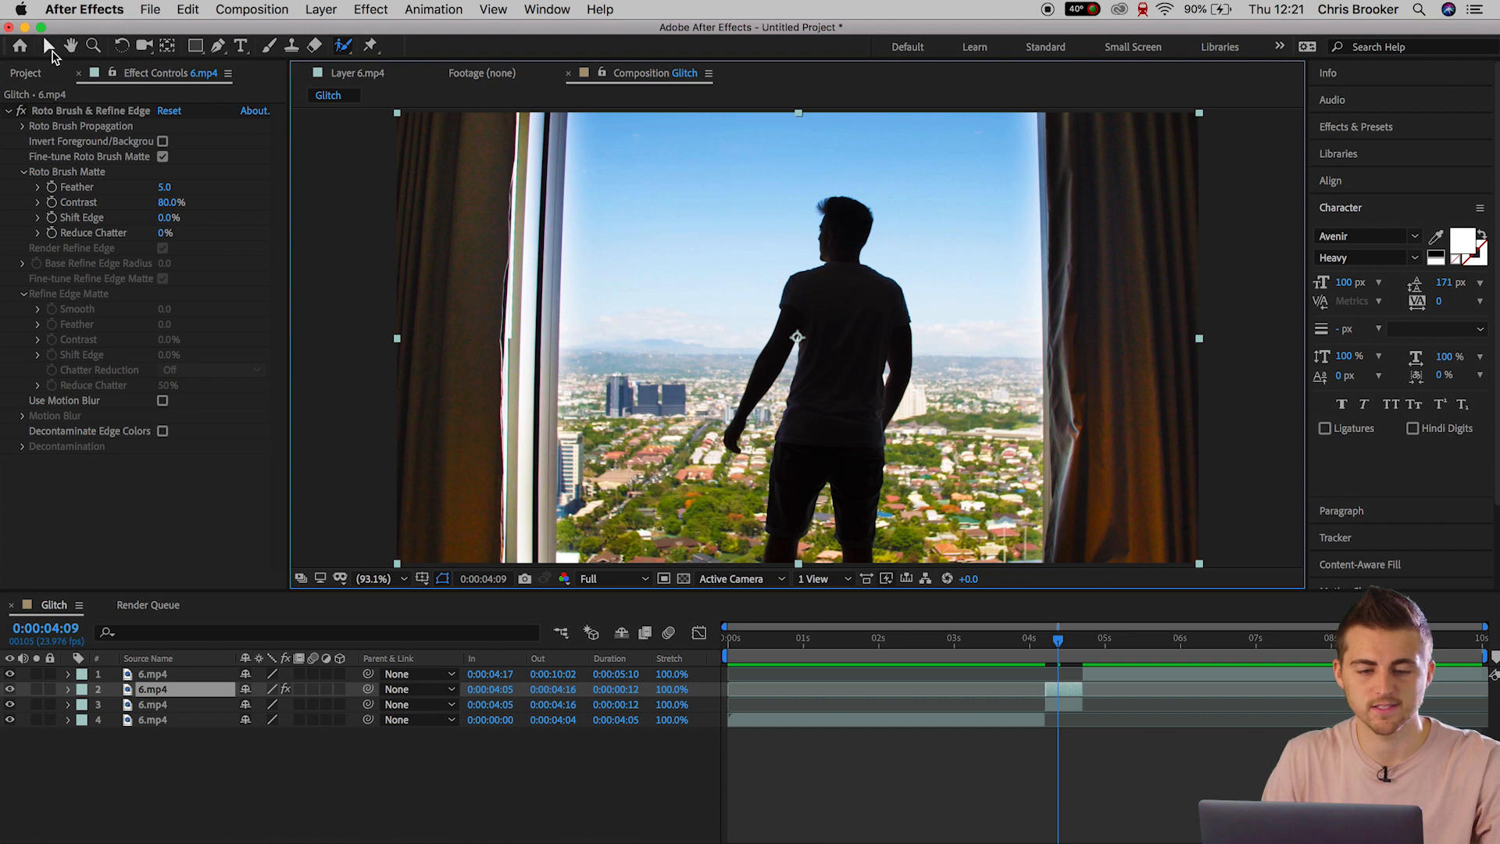
pyautogui.click(47, 45)
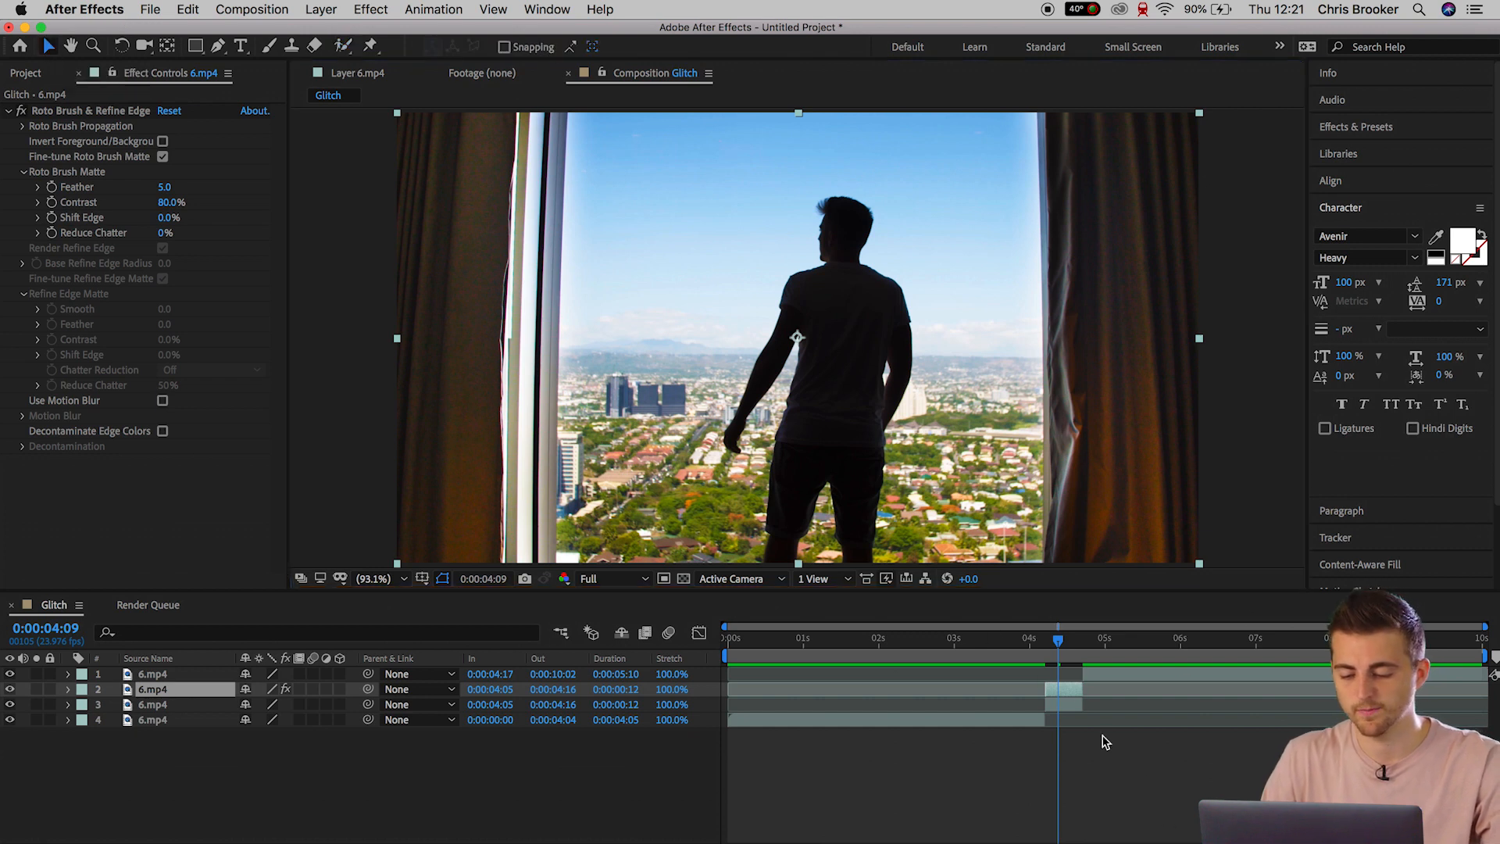
# Temporarily hide the lower copy of the middle segment to inspect the man's cut-out, and show it again.
pyautogui.click(1070, 703)
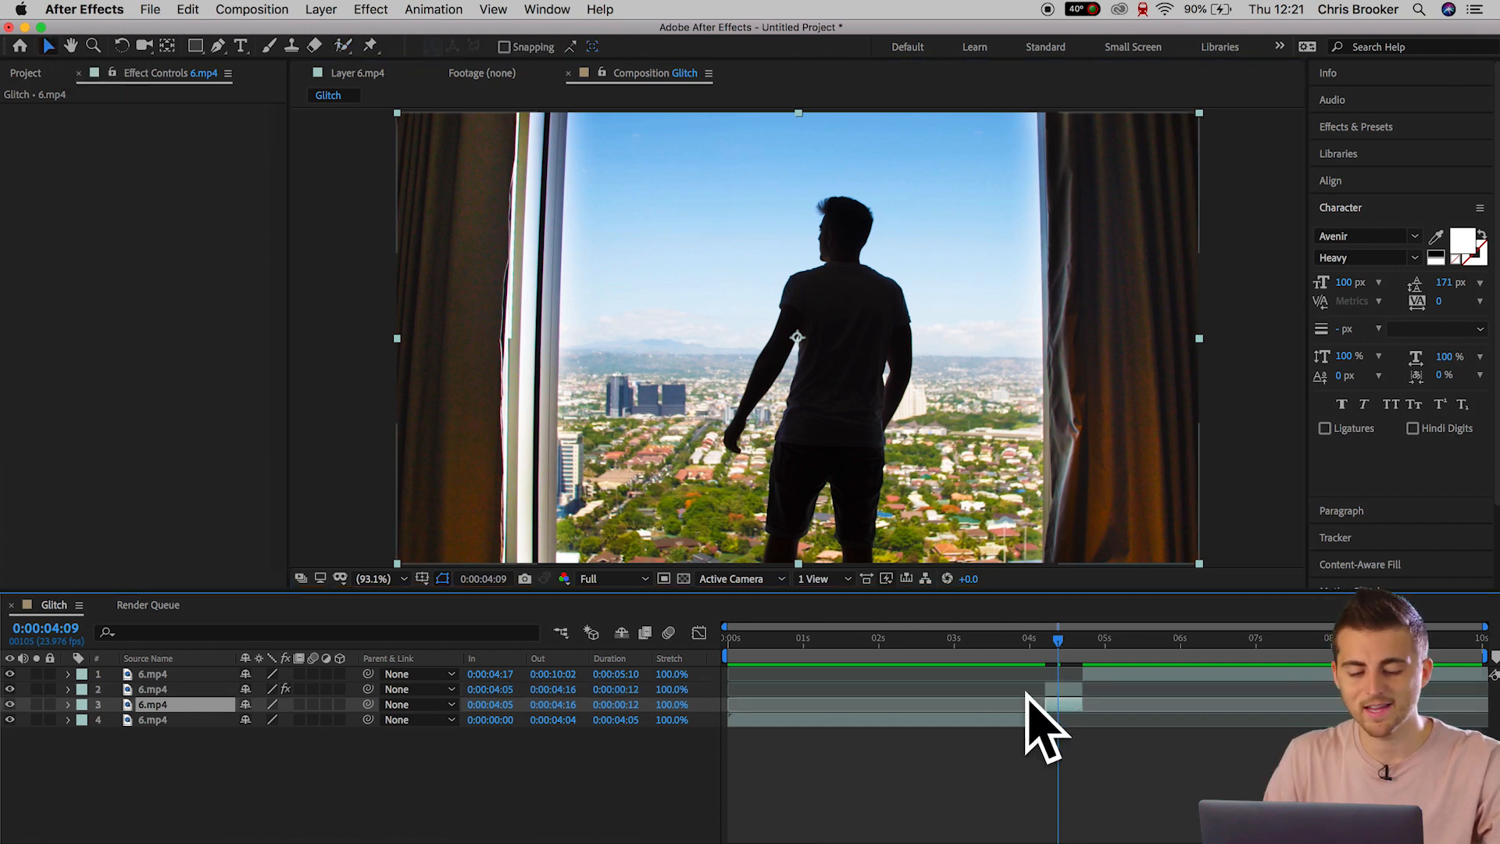
pyautogui.click(11, 705)
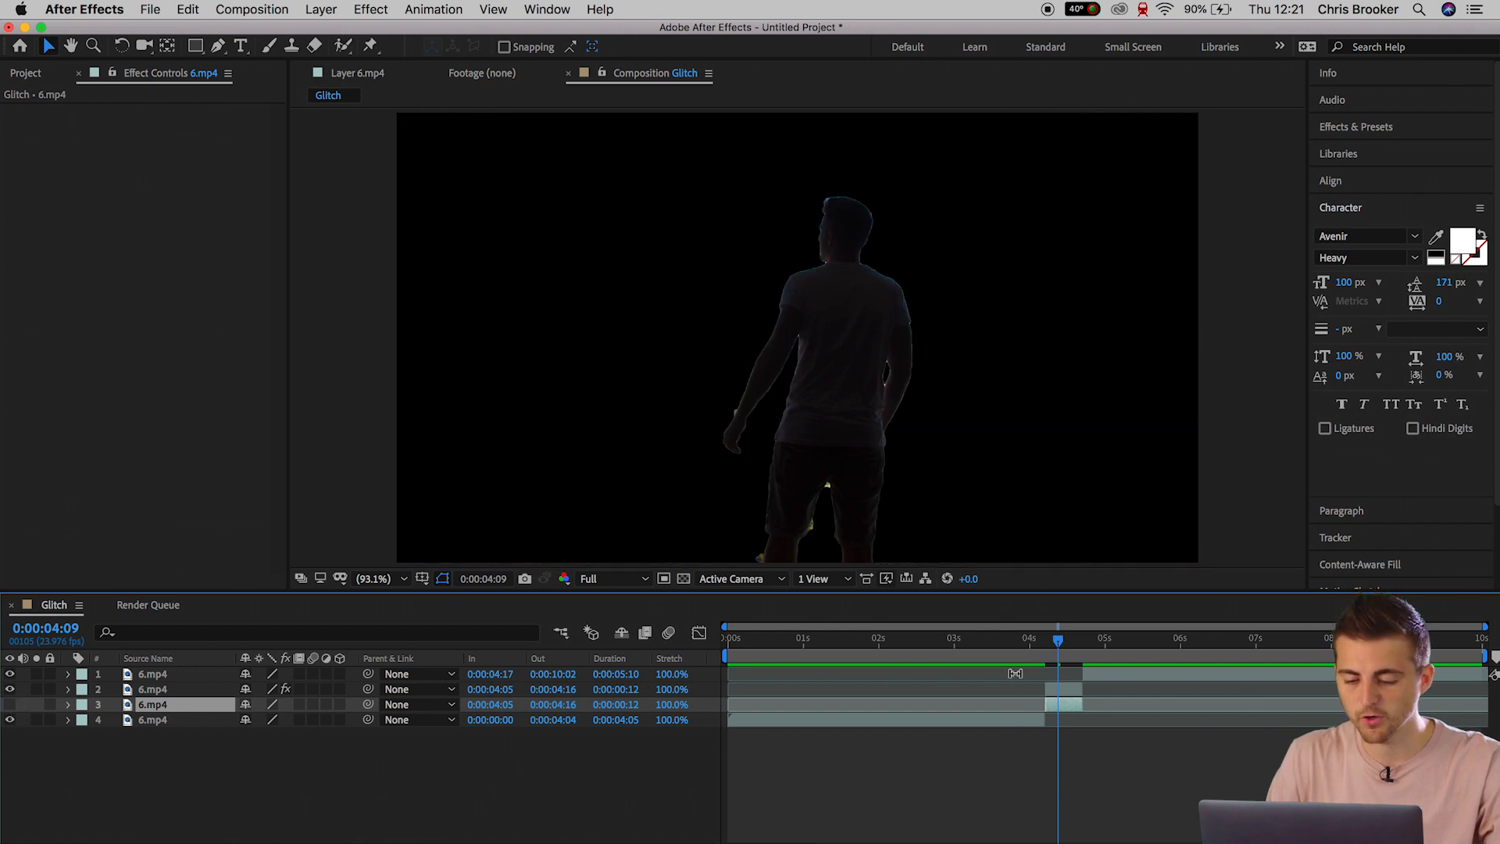
pyautogui.moveTo(1059, 642)
pyautogui.mouseDown()
pyautogui.moveTo(1085, 653)
pyautogui.moveTo(1048, 660)
pyautogui.moveTo(1061, 642)
pyautogui.mouseUp()
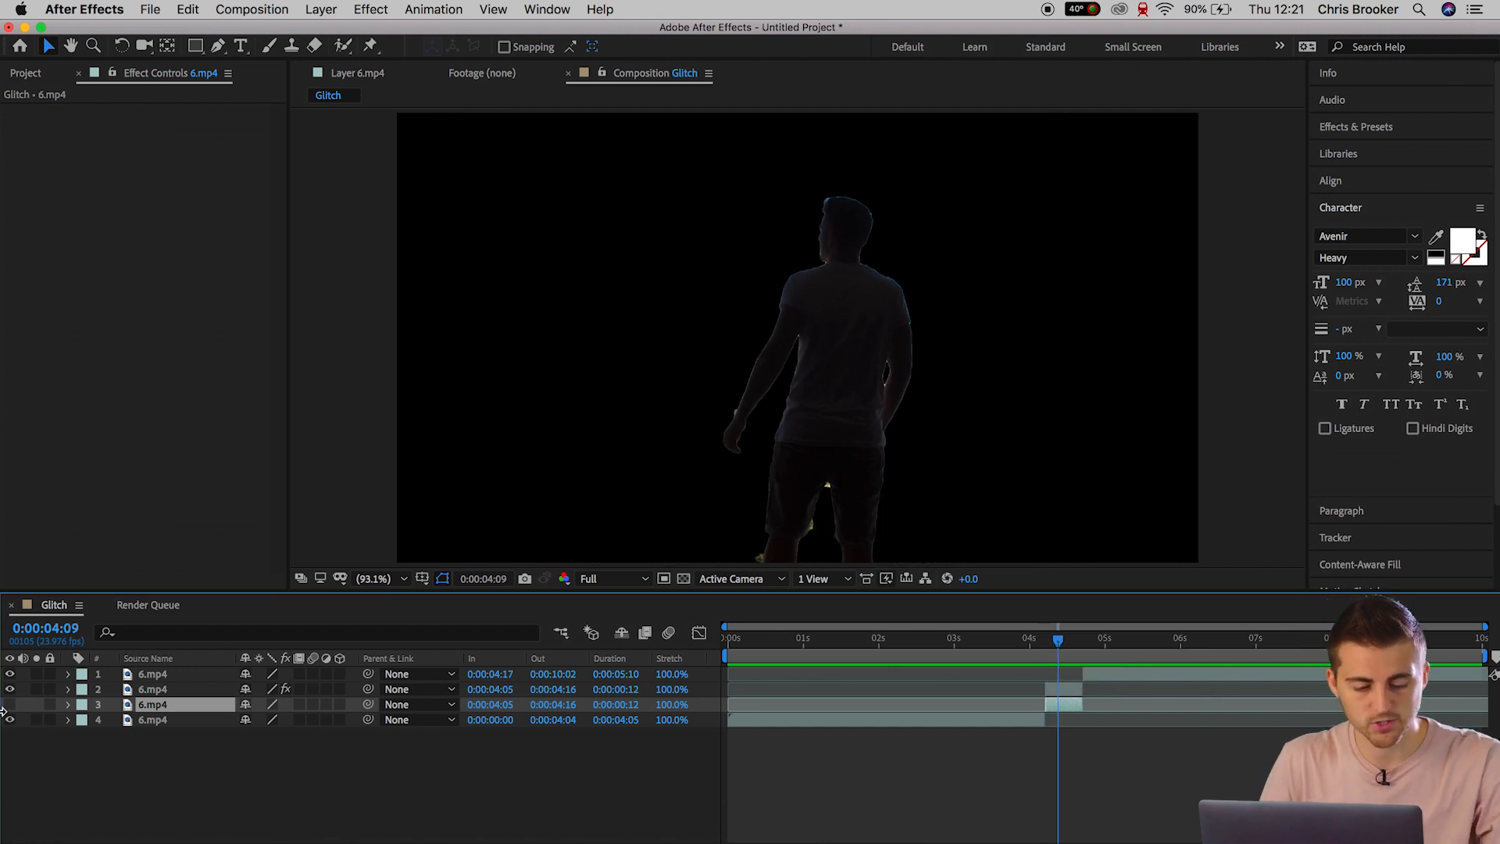
pyautogui.click(9, 704)
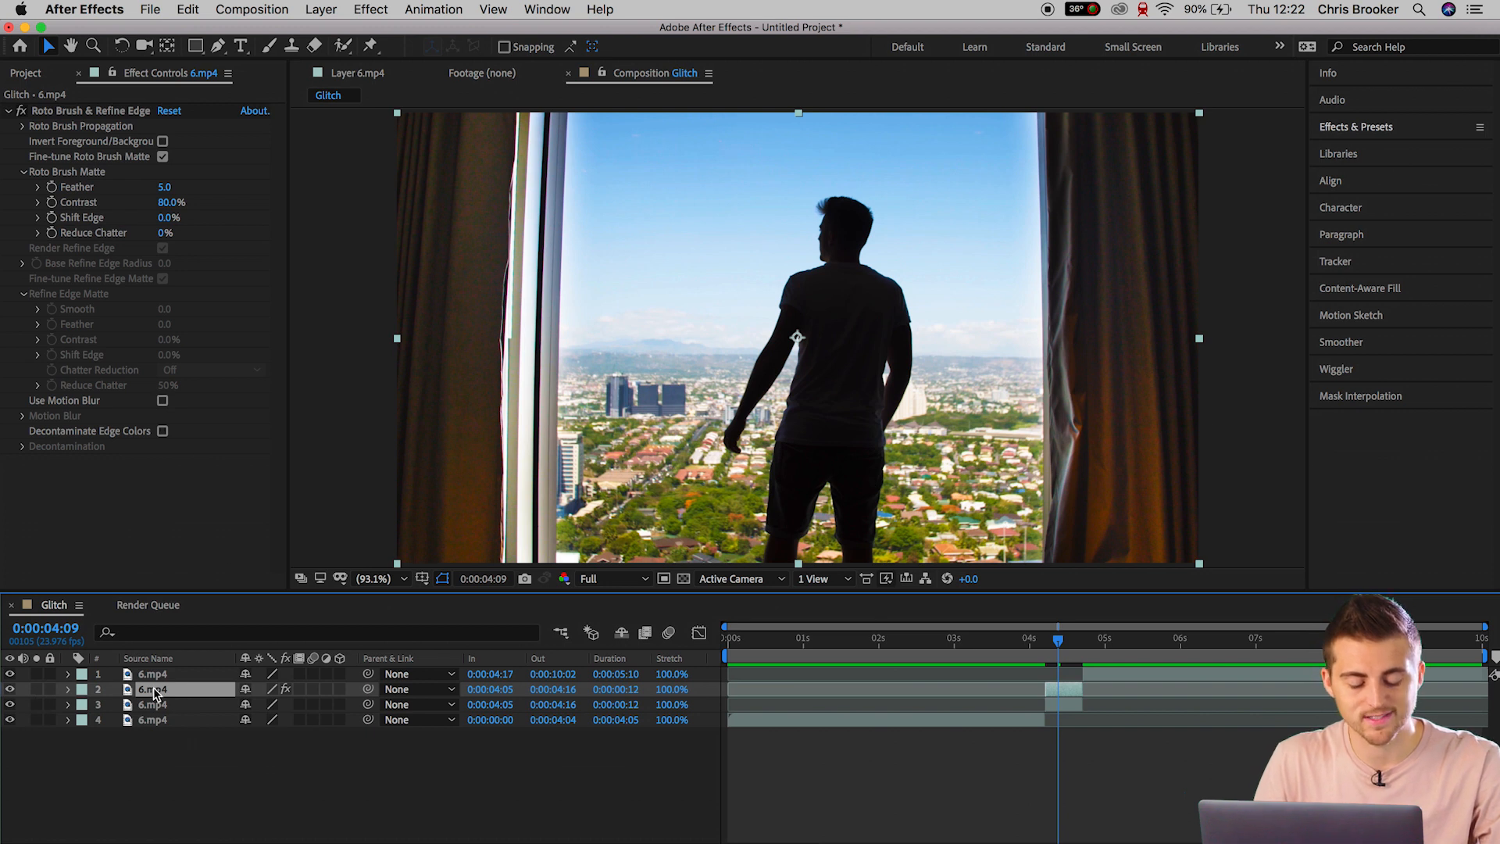
# Solo the rotoscoped layer and check the man's cut-out against the transparency grid.
pyautogui.click(37, 689)
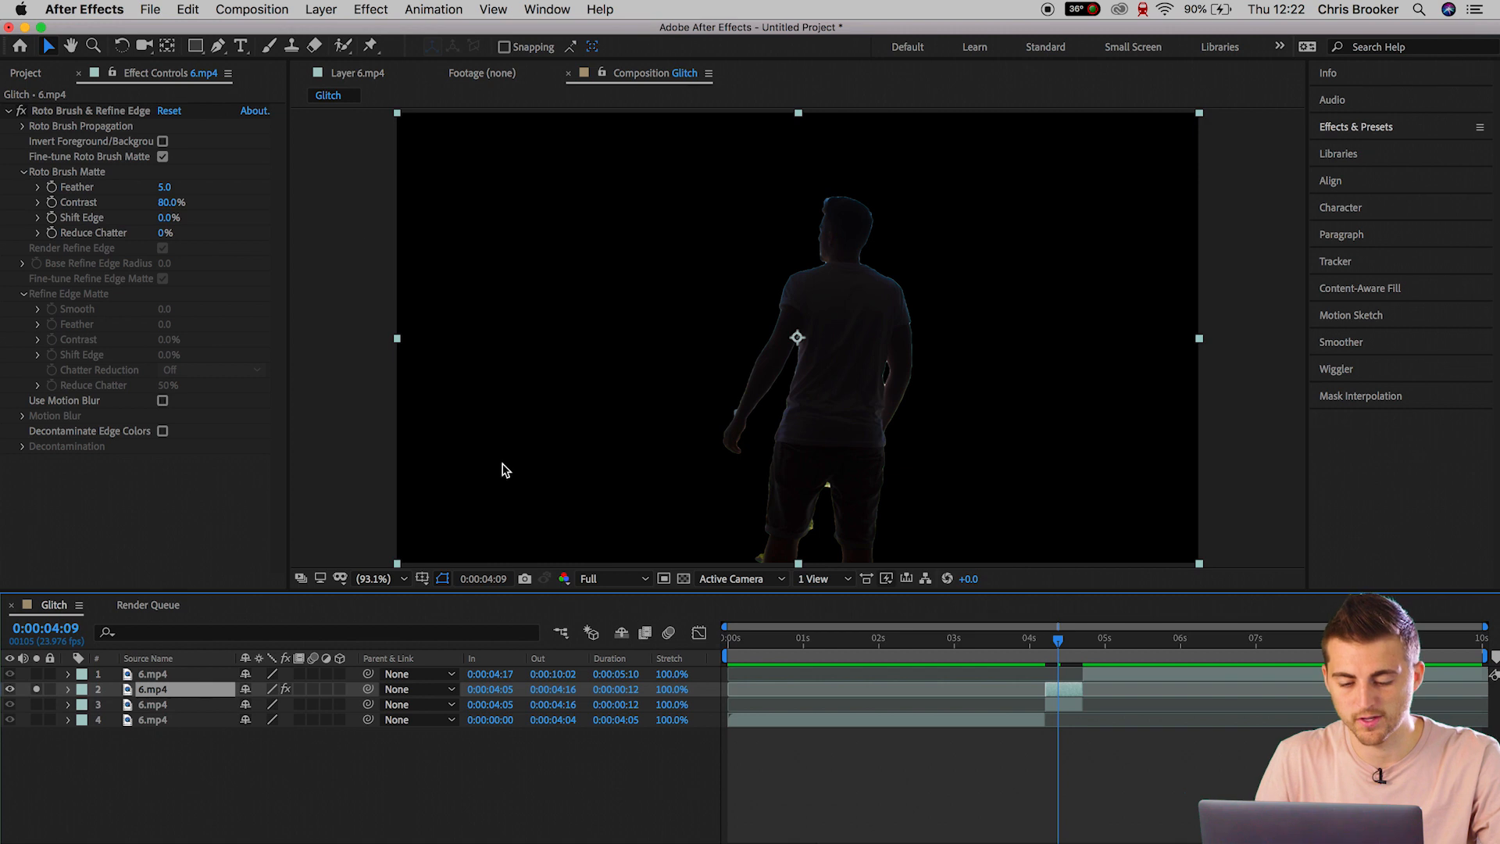
pyautogui.click(673, 576)
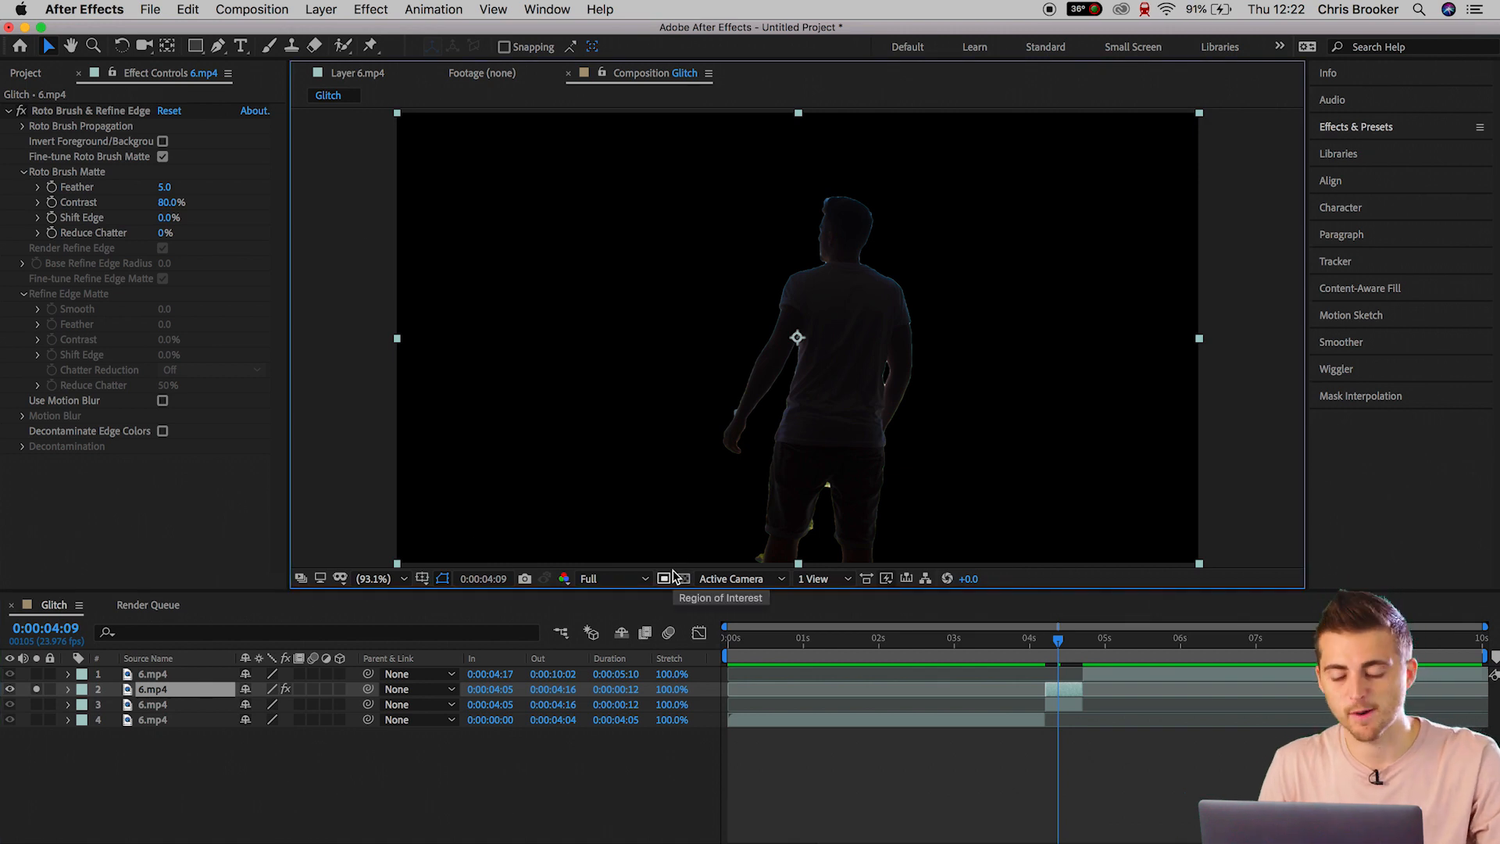
pyautogui.click(684, 579)
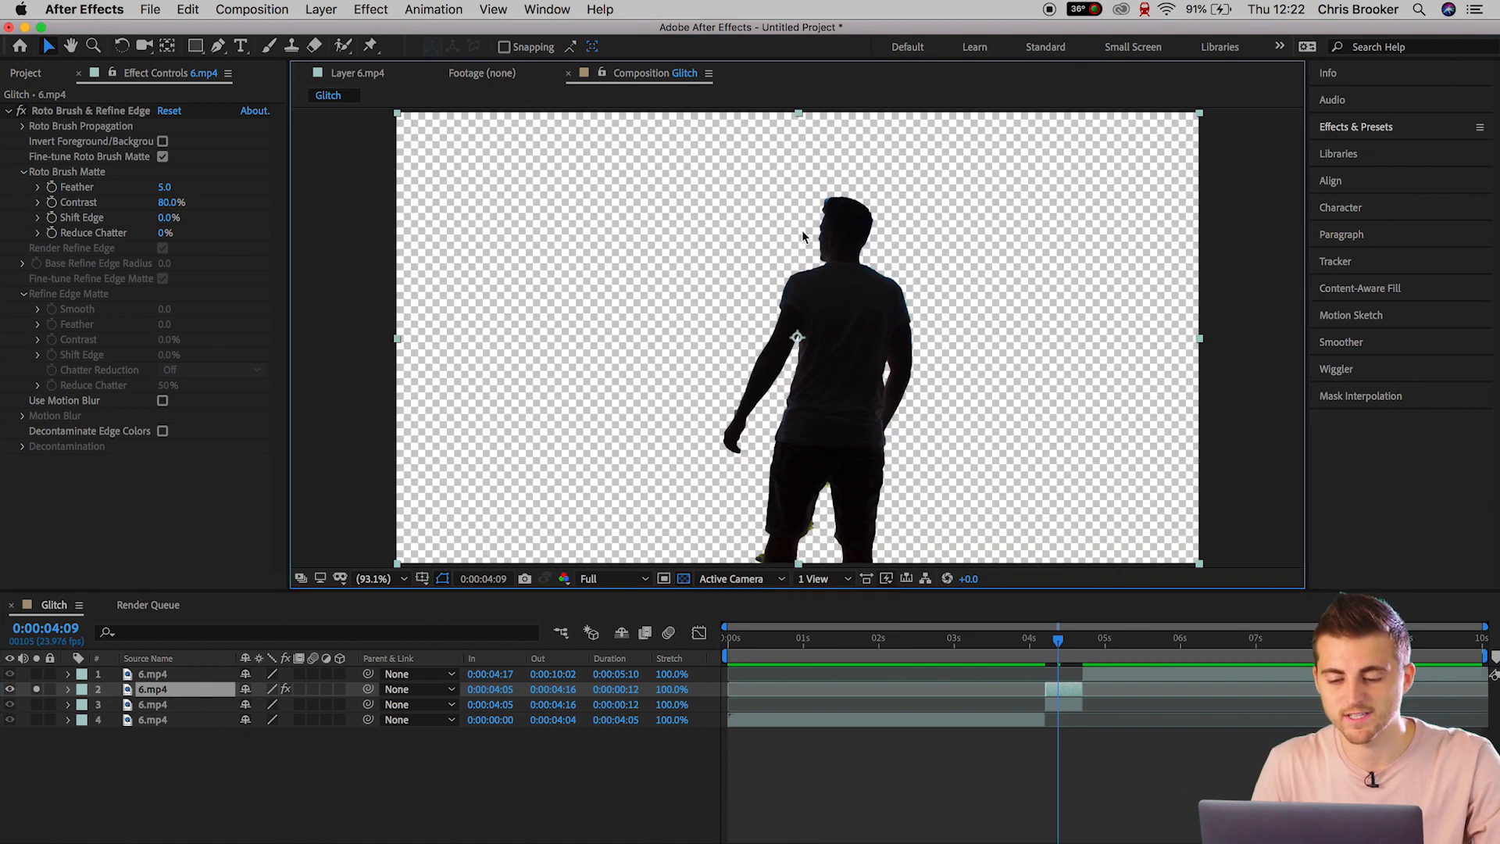
pyautogui.click(684, 578)
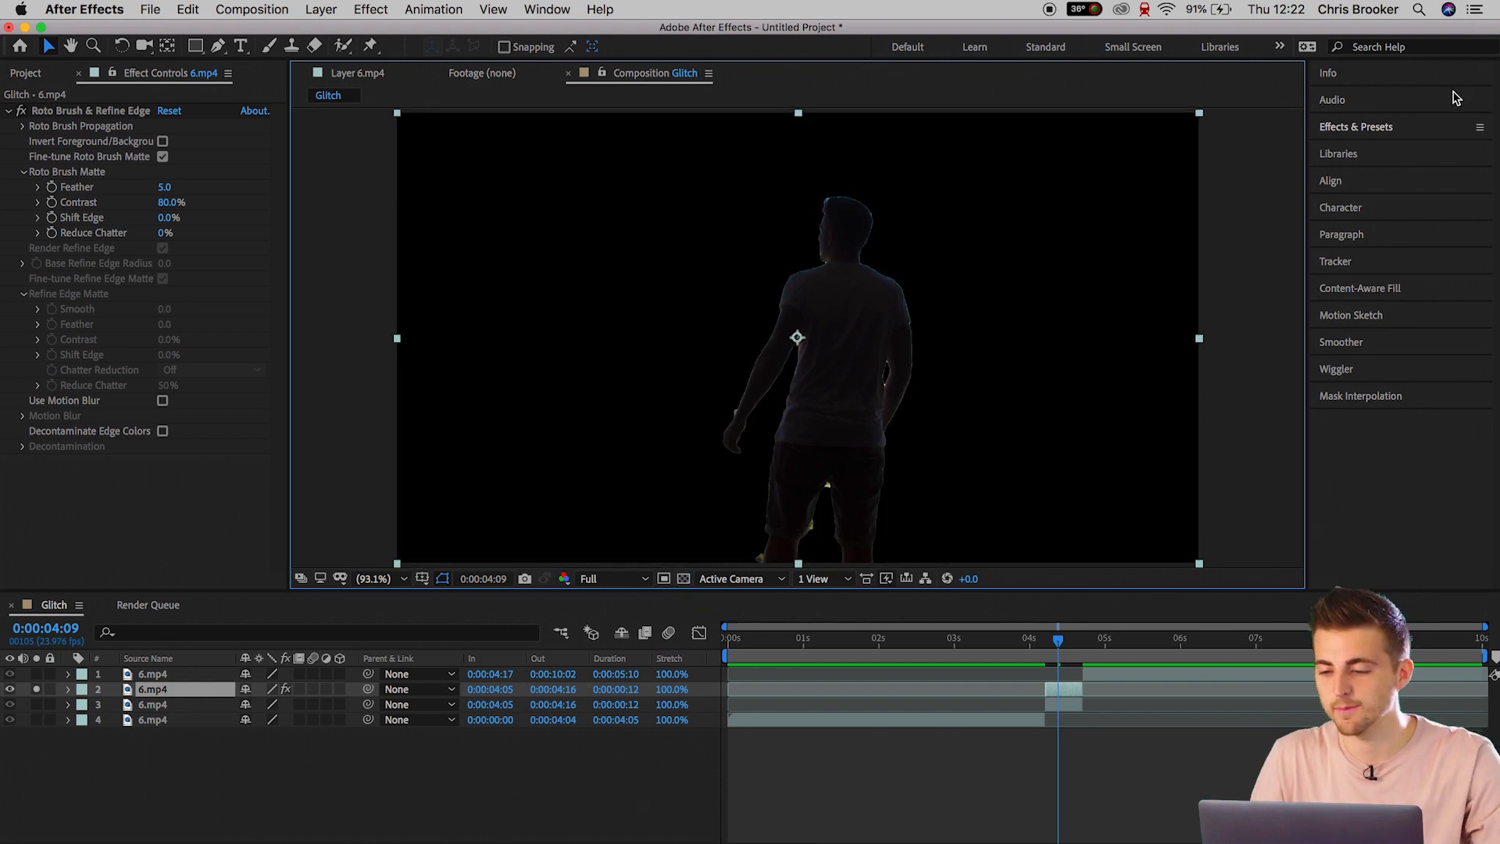
# Try the Green Crystals background preset on the rotoscoped layer, check it at 0:00:04:12, and undo it.
pyautogui.click(1427, 128)
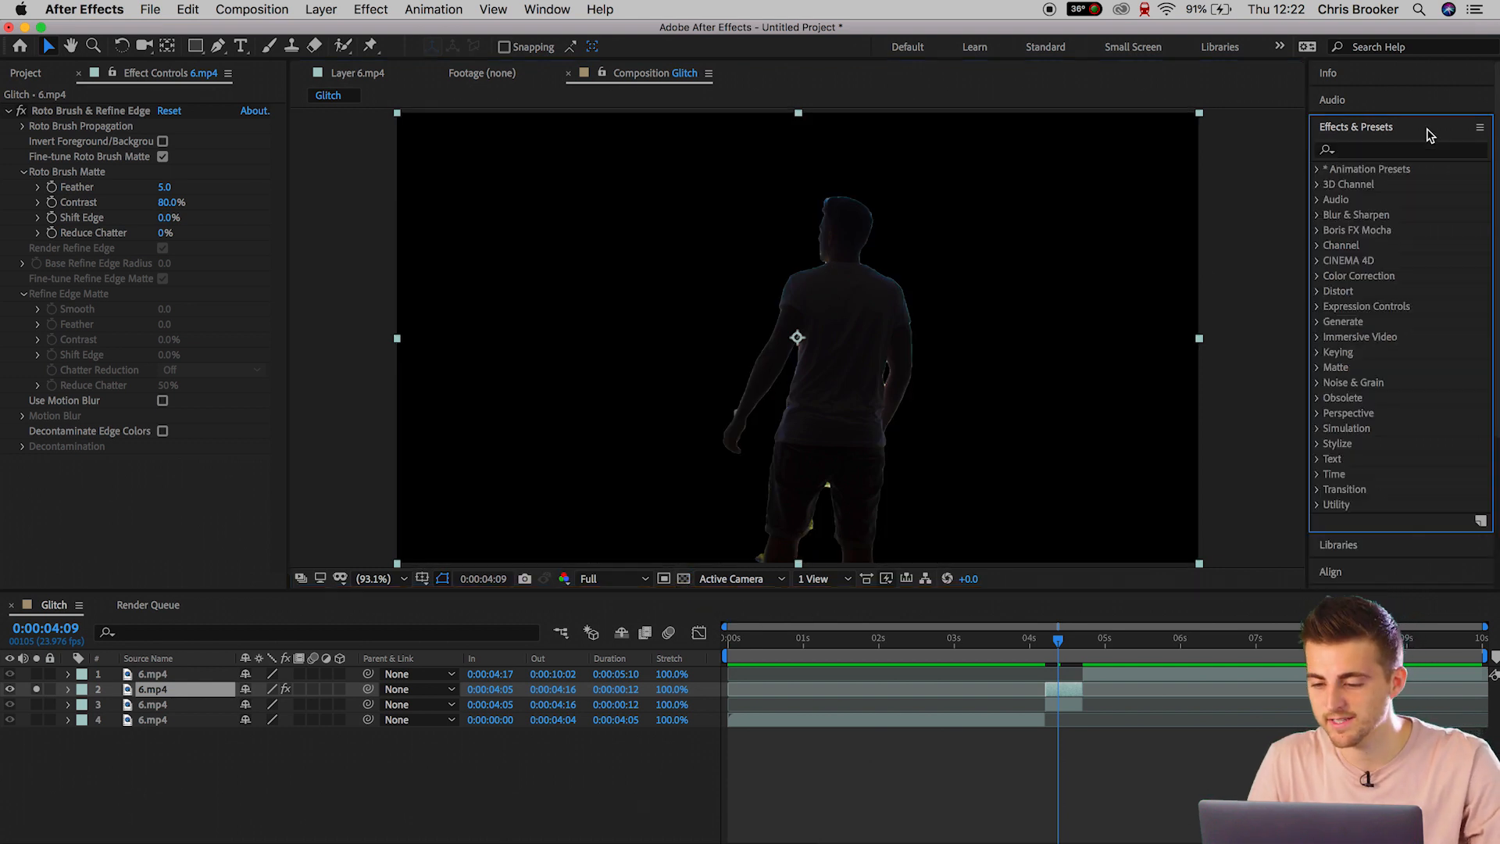
pyautogui.click(1319, 170)
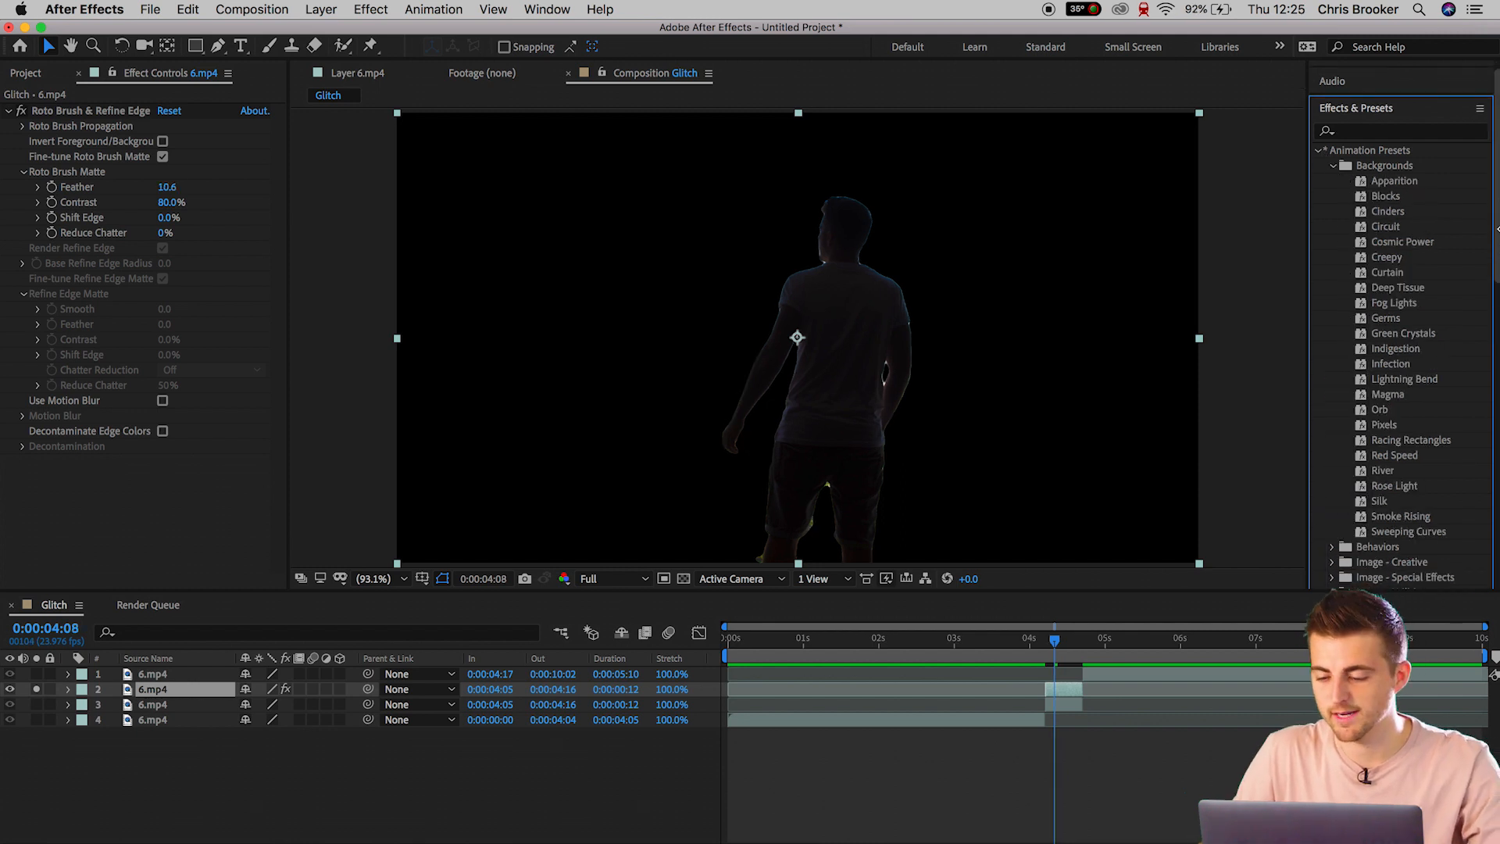
pyautogui.scroll(-2, 1404, 329)
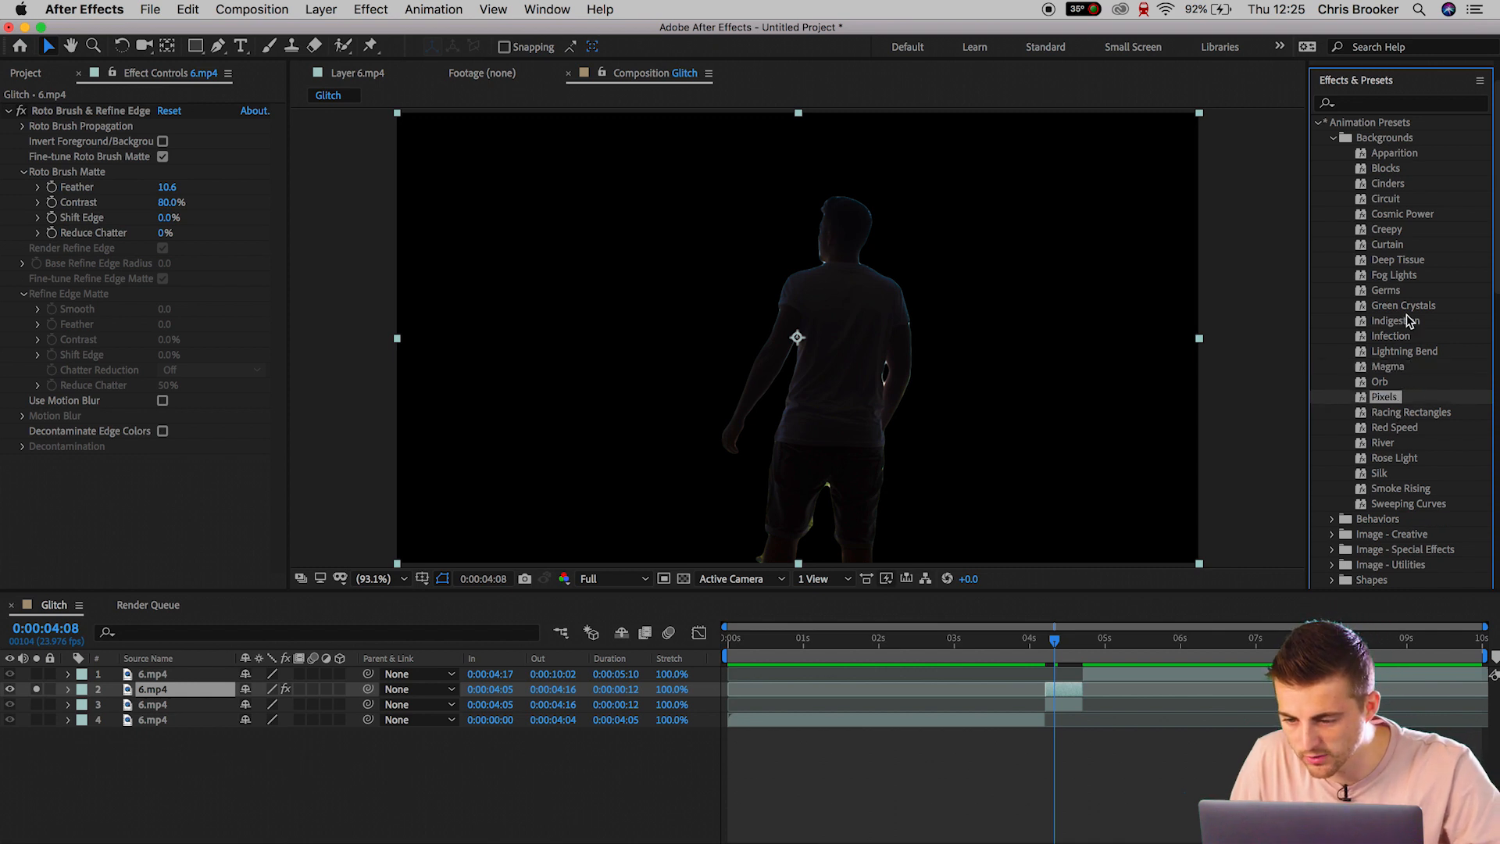
pyautogui.moveTo(1403, 306)
pyautogui.mouseDown()
pyautogui.moveTo(887, 316)
pyautogui.moveTo(888, 514)
pyautogui.mouseUp()
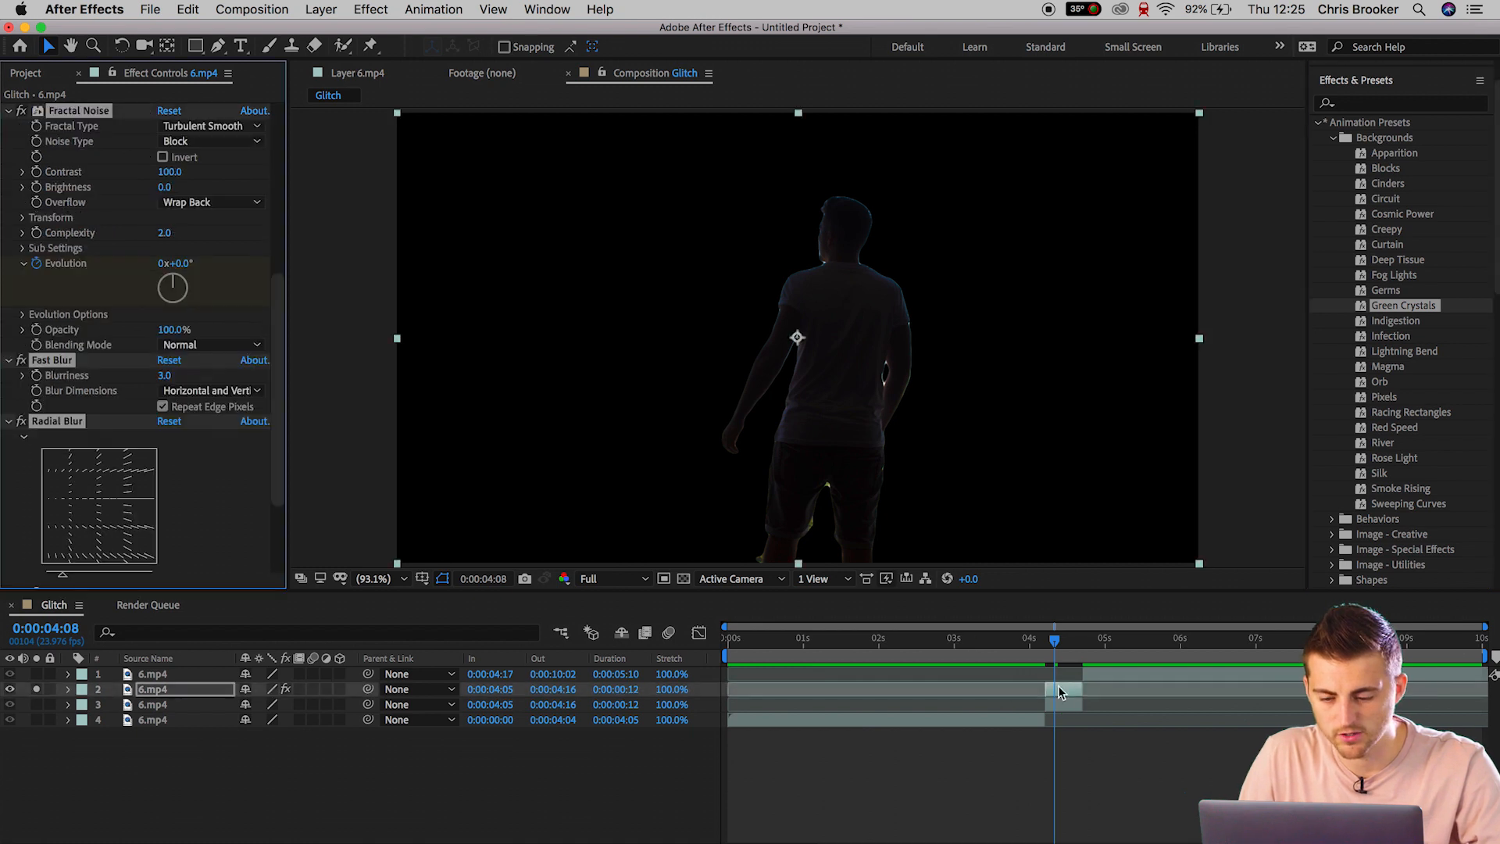
pyautogui.click(1067, 641)
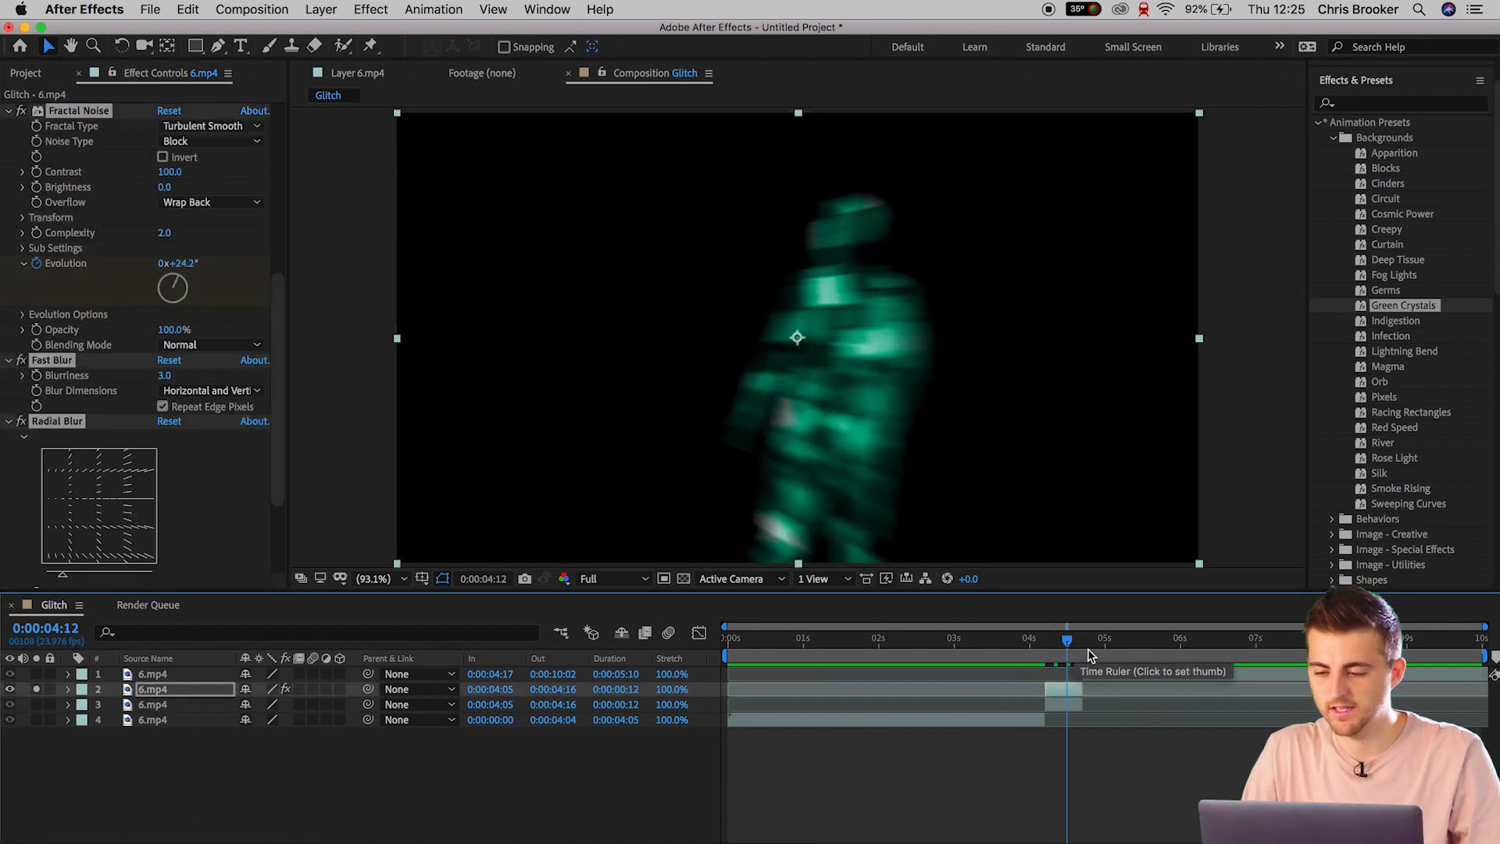
pyautogui.press('super+z')
# Try the Lightning Bend background preset on the rotoscoped layer, check it in the composition, and undo it.
pyautogui.click(1395, 321)
pyautogui.click(1392, 337)
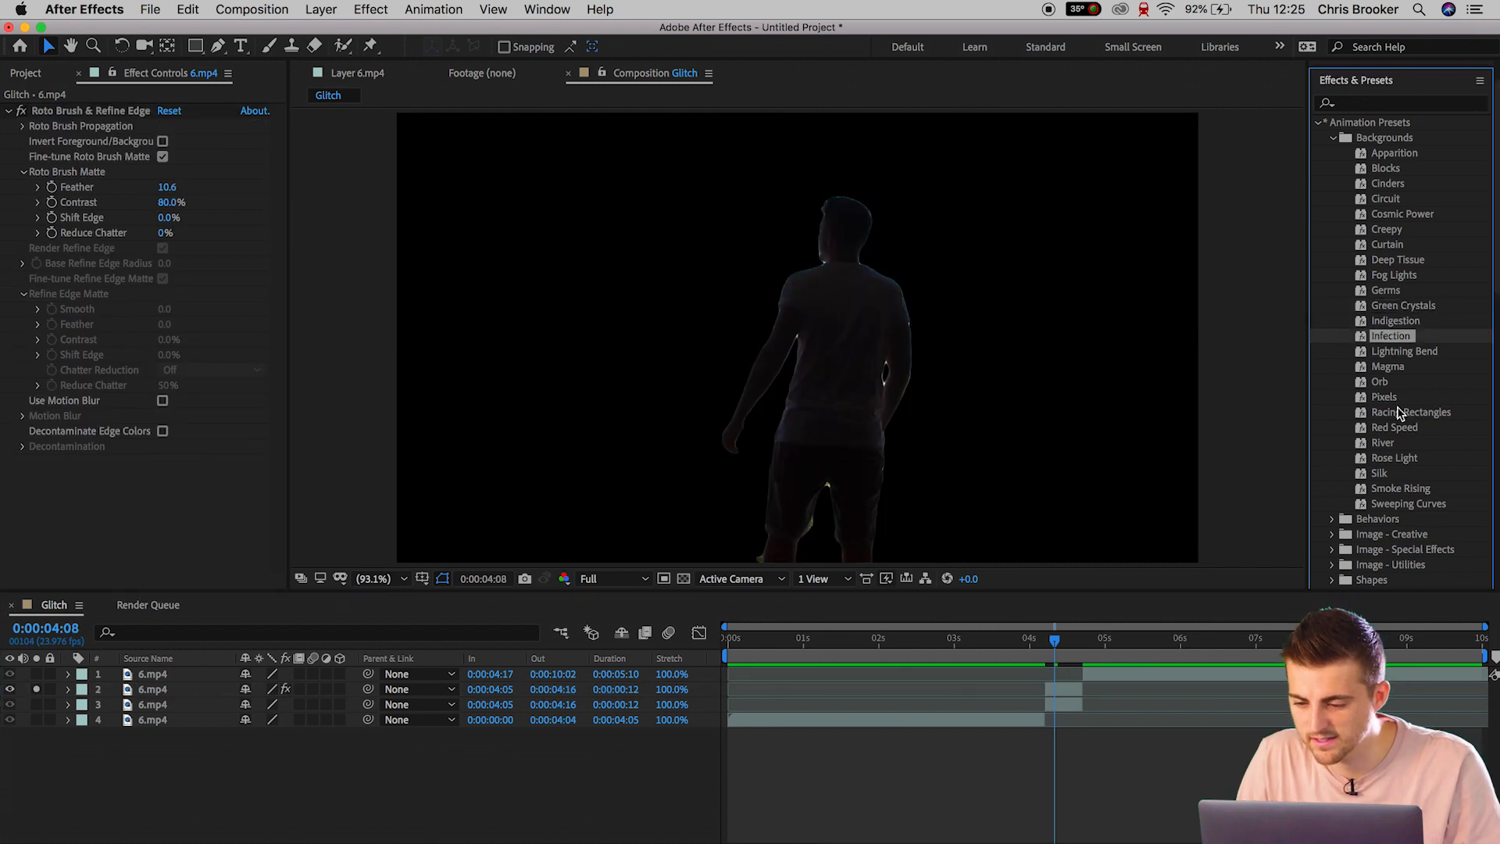
pyautogui.moveTo(1416, 353); pyautogui.dragTo(1071, 647)
pyautogui.click(1066, 640)
pyautogui.press('super+z')
# Apply the Pixels background preset to the rotoscoped layer and bring up the layer's effect settings.
pyautogui.moveTo(1384, 397); pyautogui.dragTo(1069, 689)
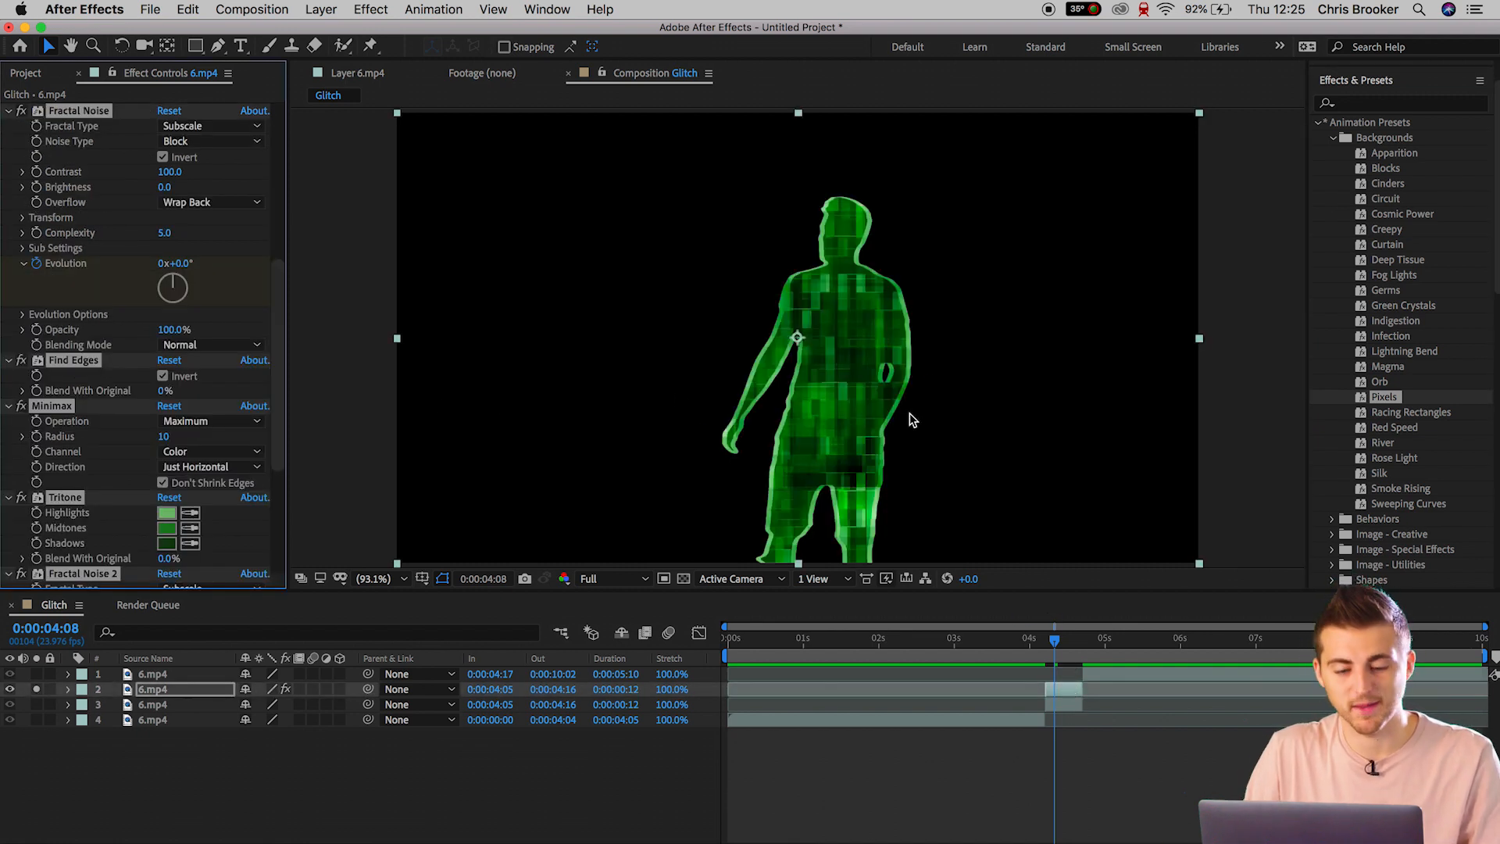
pyautogui.moveTo(276, 390)
pyautogui.mouseDown()
pyautogui.moveTo(284, 232)
pyautogui.moveTo(291, 348)
pyautogui.mouseUp()
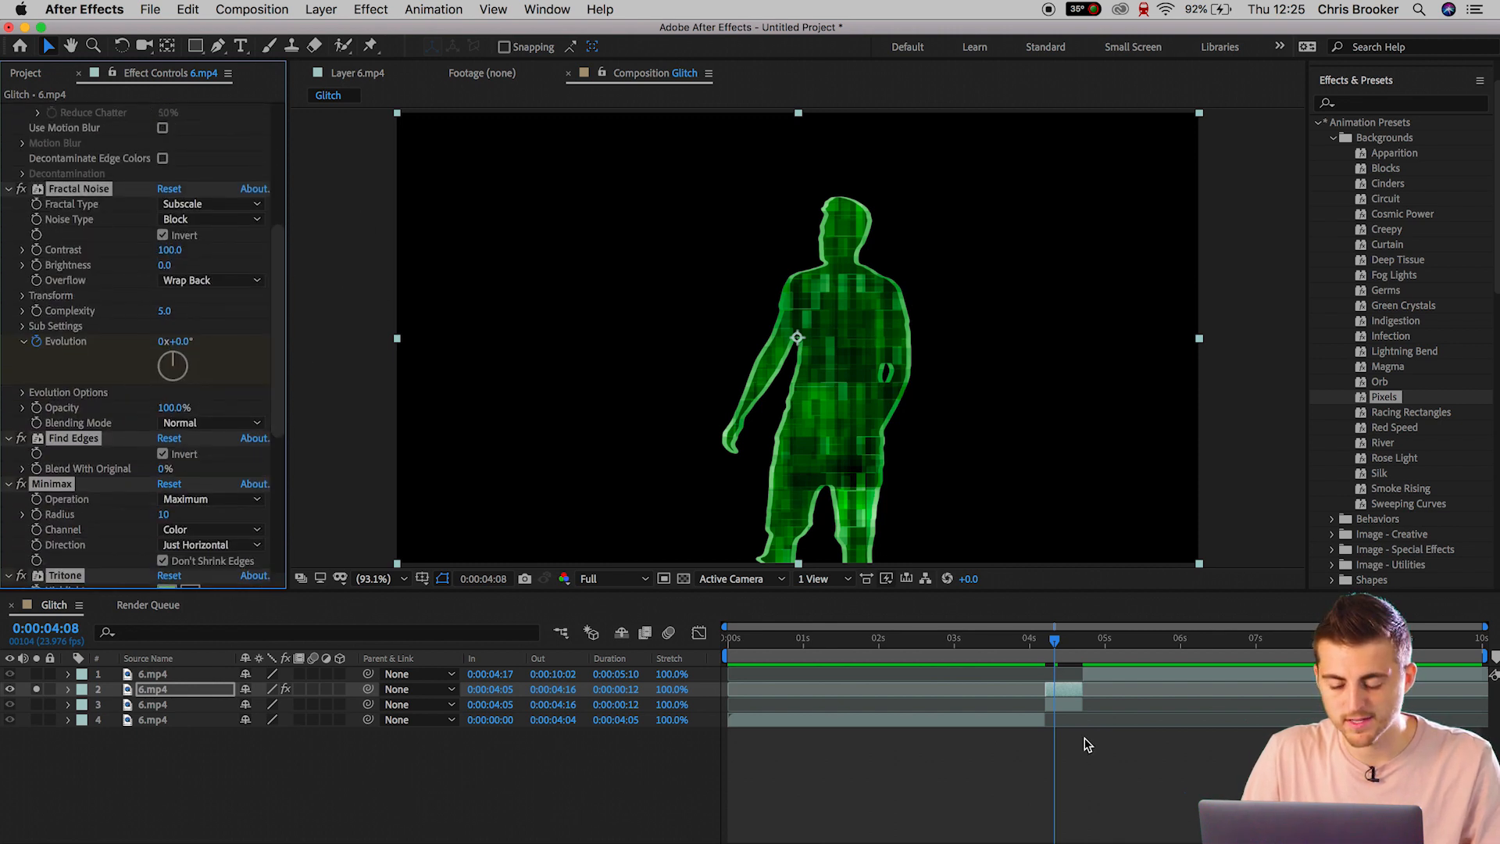
pyautogui.click(1087, 673)
pyautogui.click(1067, 703)
pyautogui.click(1065, 691)
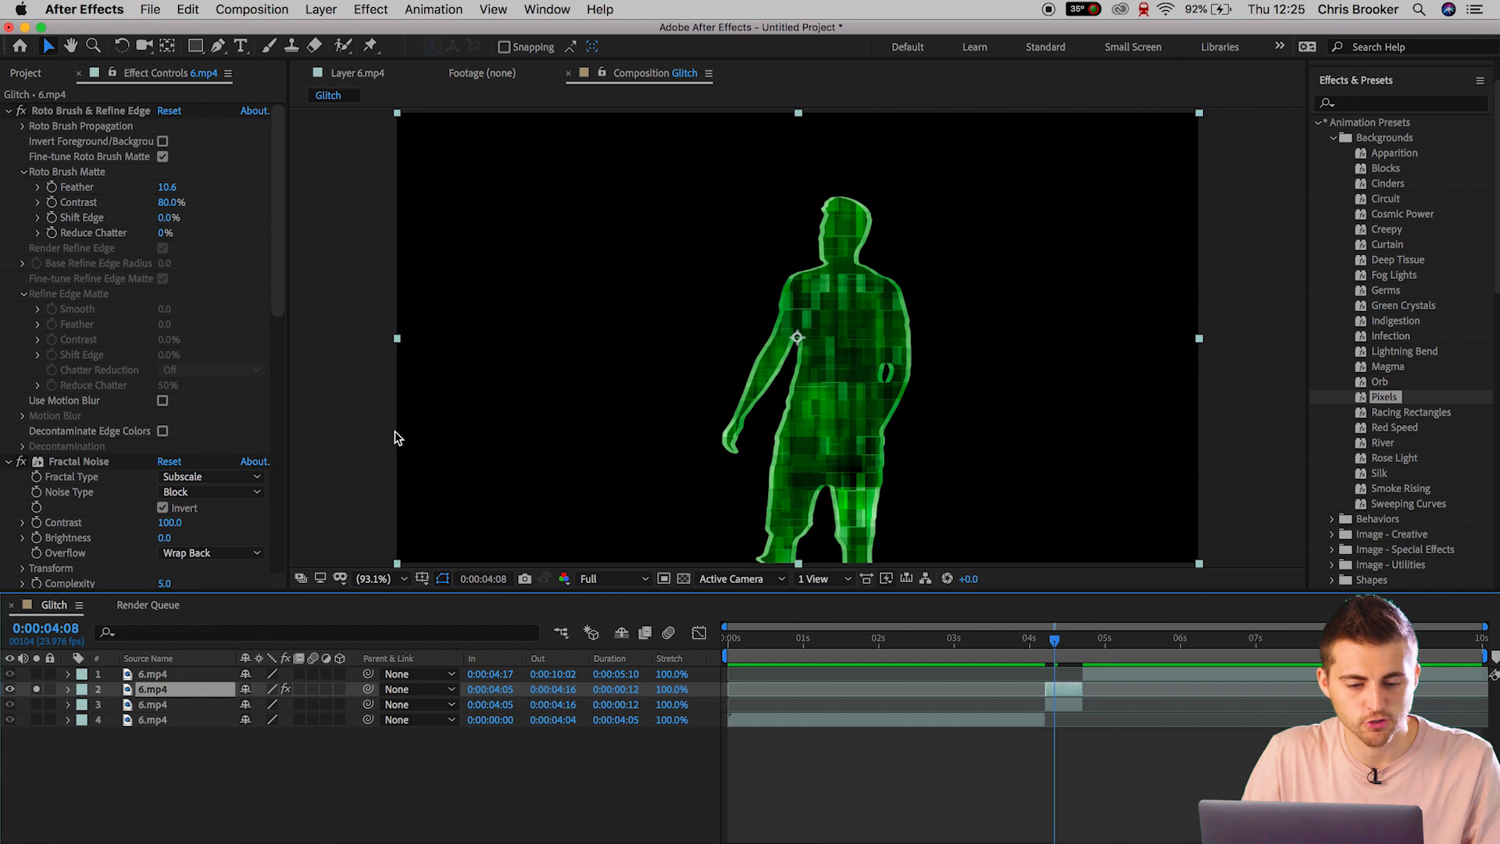
# Try several fractal types, including Cloudy and Terrain, for the first Fractal Noise effect and settle on Small Bumps.
pyautogui.moveTo(289, 293); pyautogui.dragTo(289, 387)
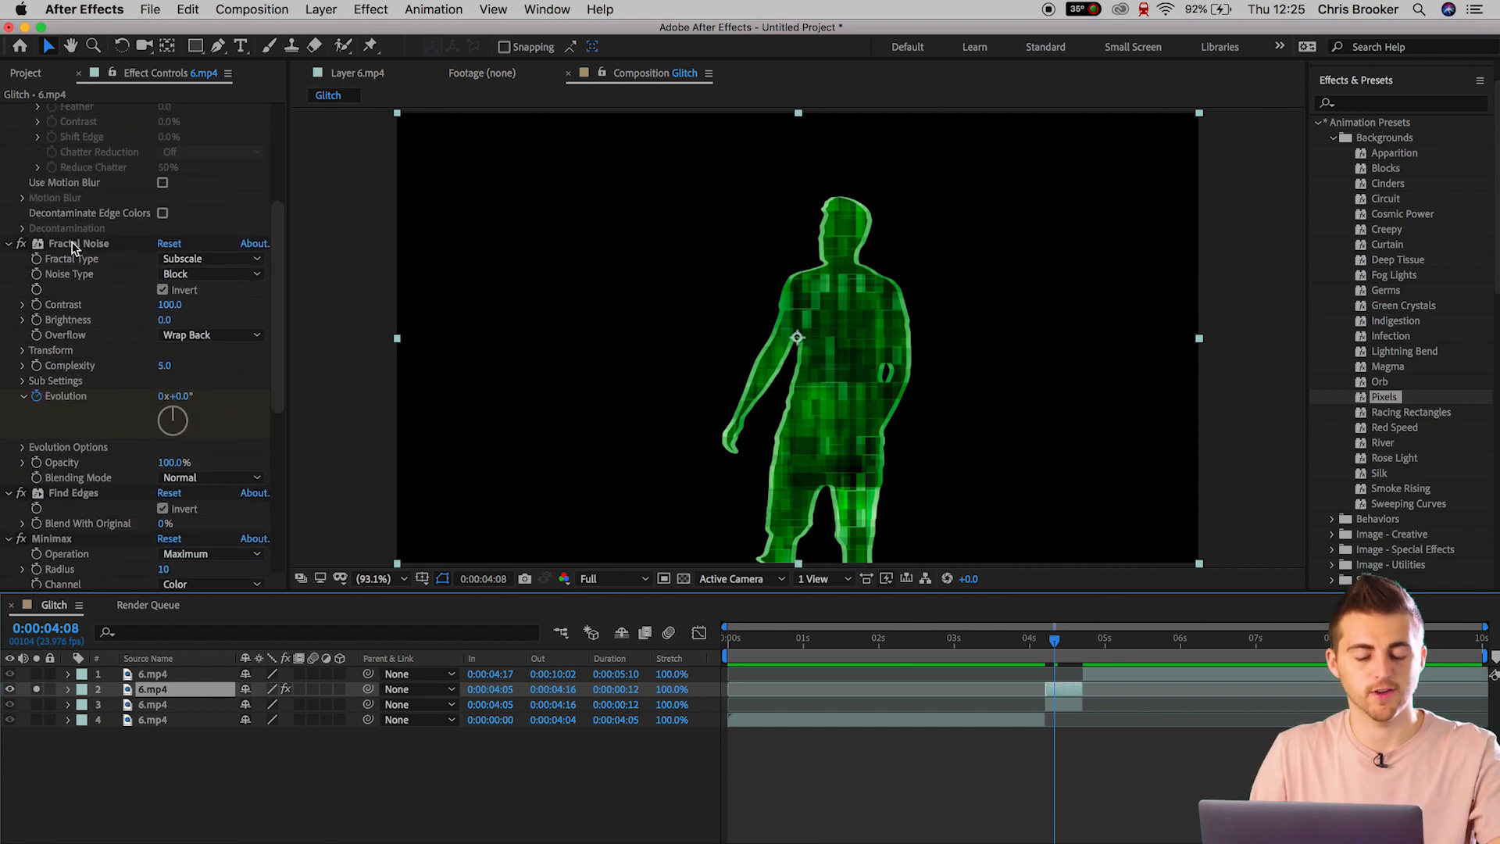
pyautogui.click(74, 247)
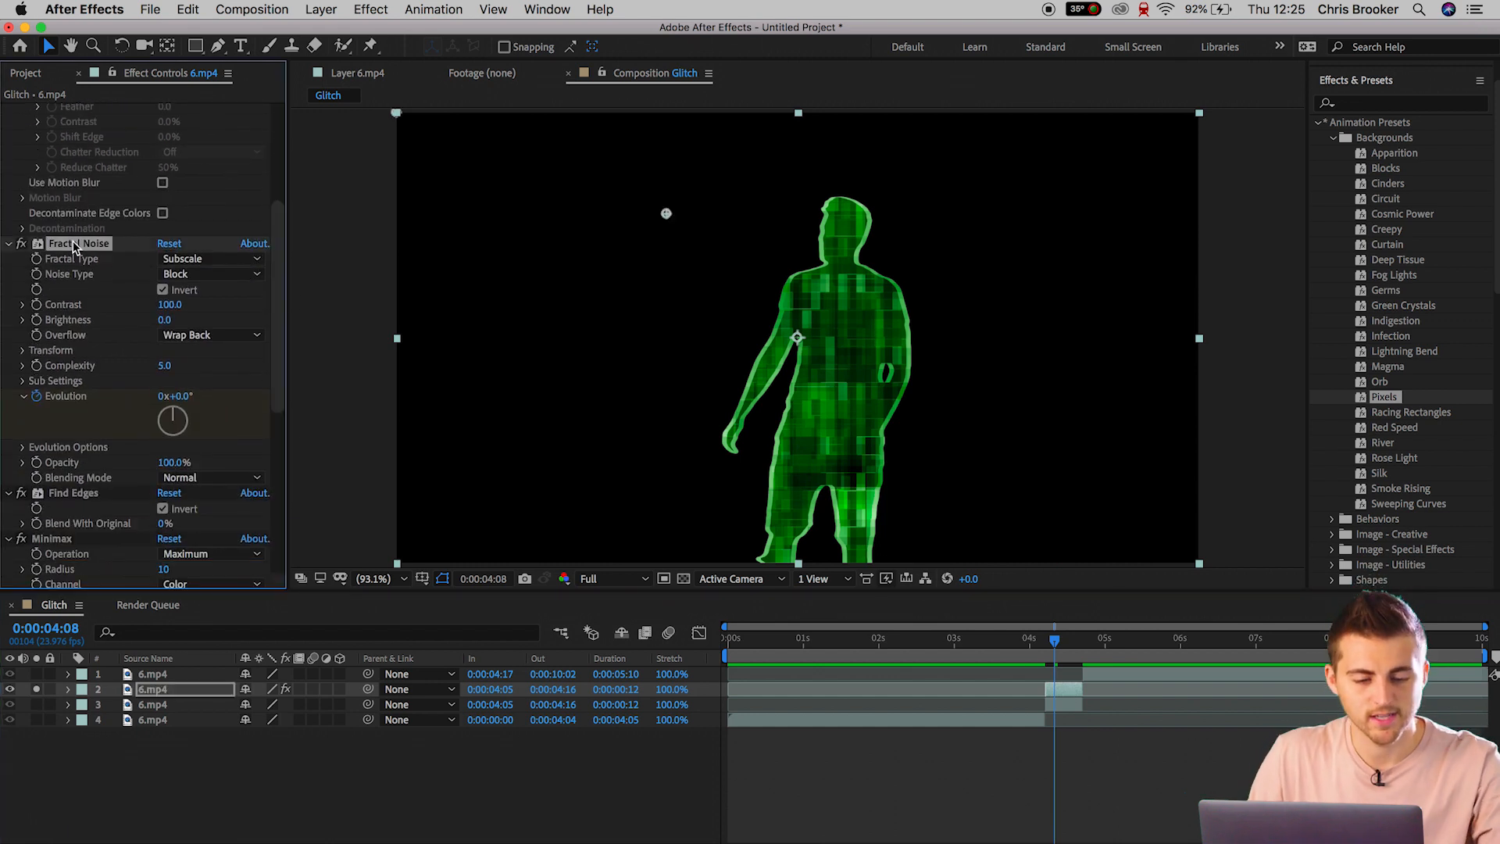
pyautogui.click(164, 259)
pyautogui.click(205, 428)
pyautogui.click(215, 258)
pyautogui.click(226, 503)
pyautogui.click(219, 264)
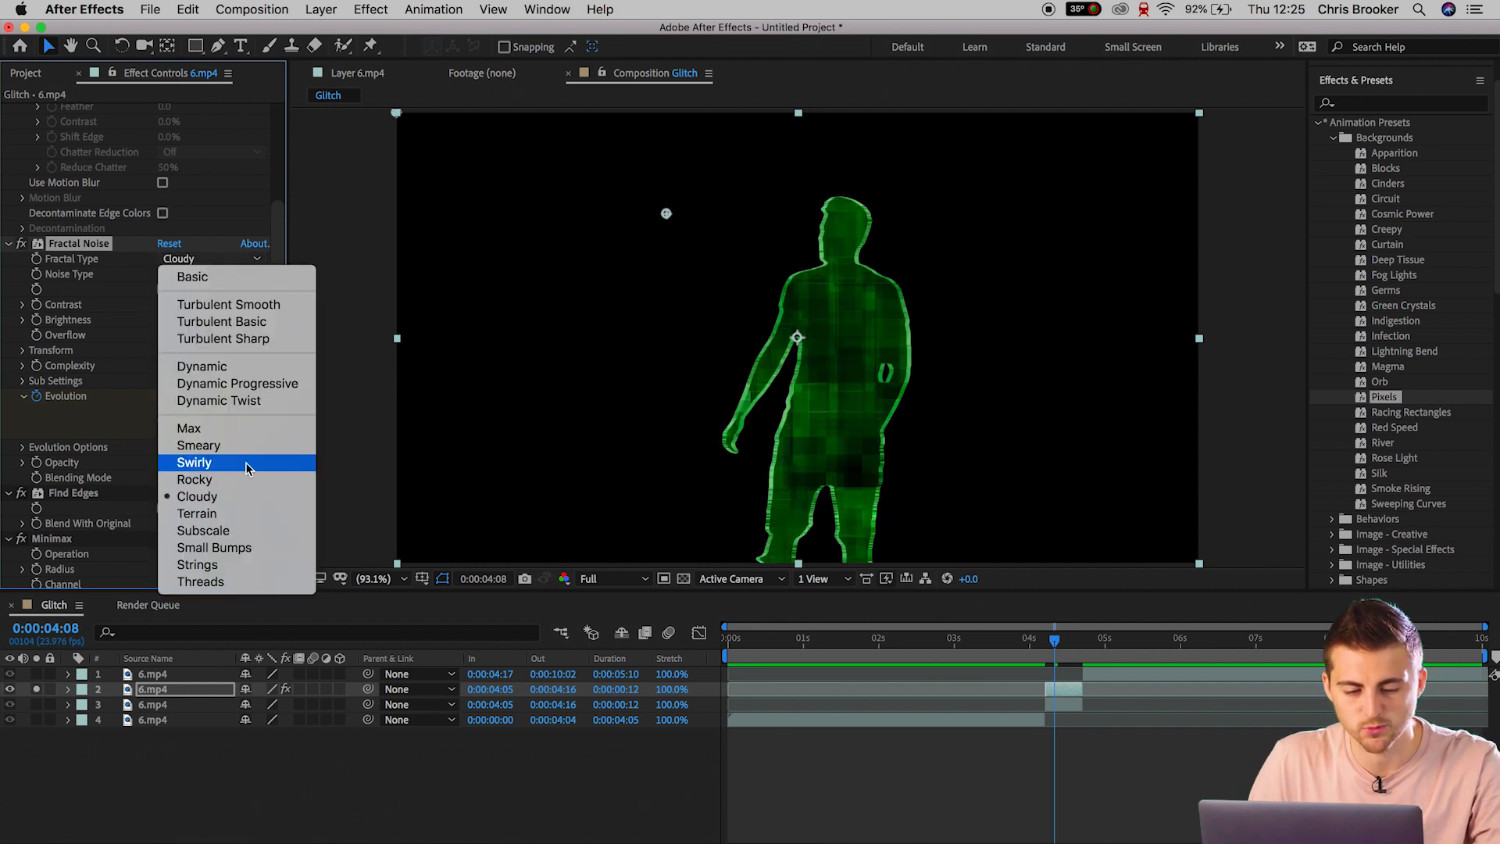
pyautogui.click(219, 513)
pyautogui.click(234, 260)
pyautogui.click(227, 513)
pyautogui.click(234, 259)
pyautogui.click(231, 548)
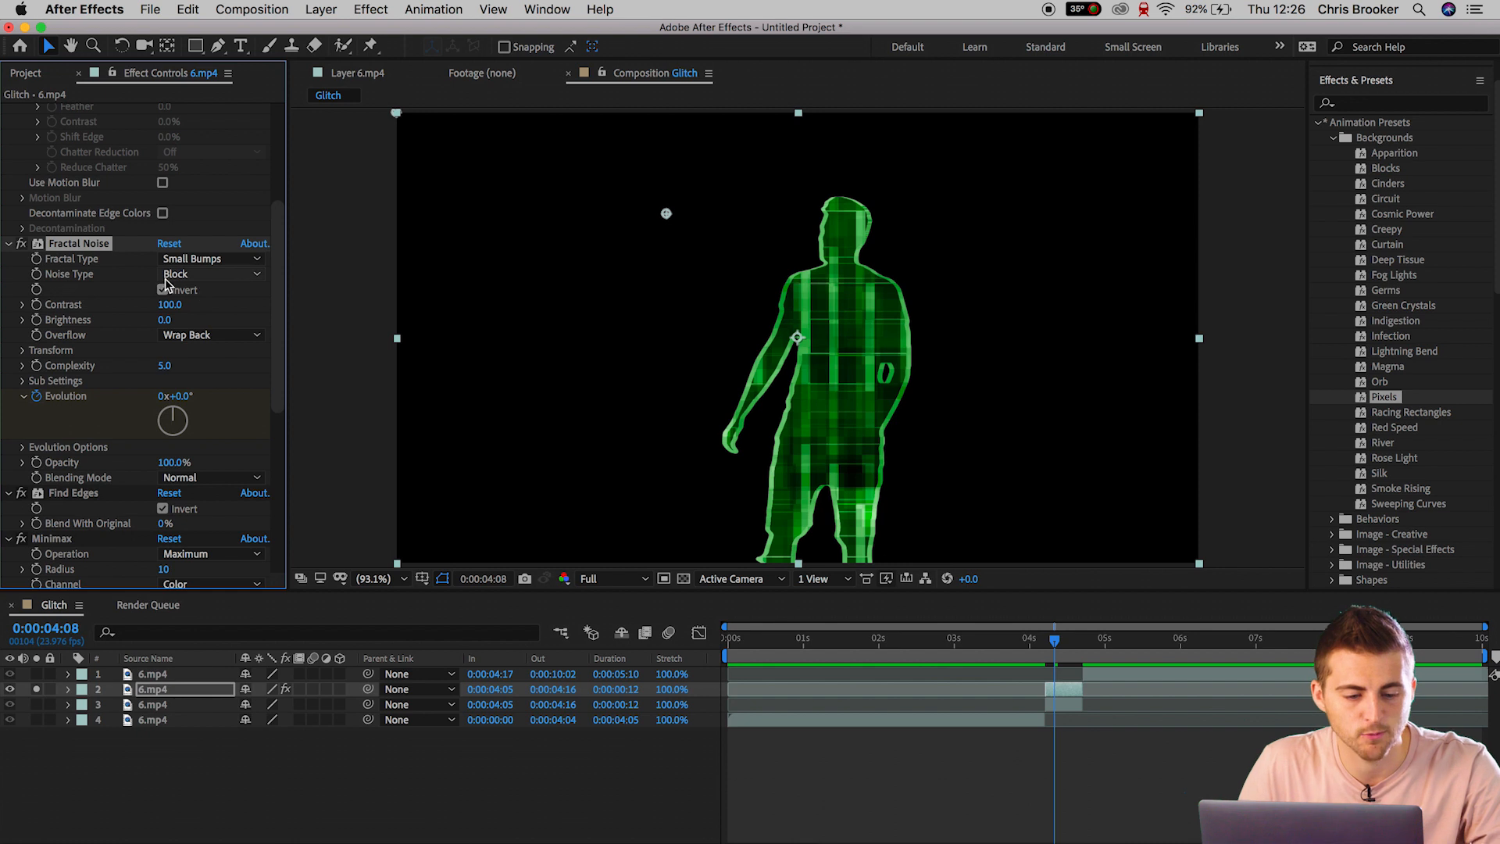
# Try the Spline and Soft Linear noise types on the first Fractal Noise effect, and return to Block.
pyautogui.click(230, 279)
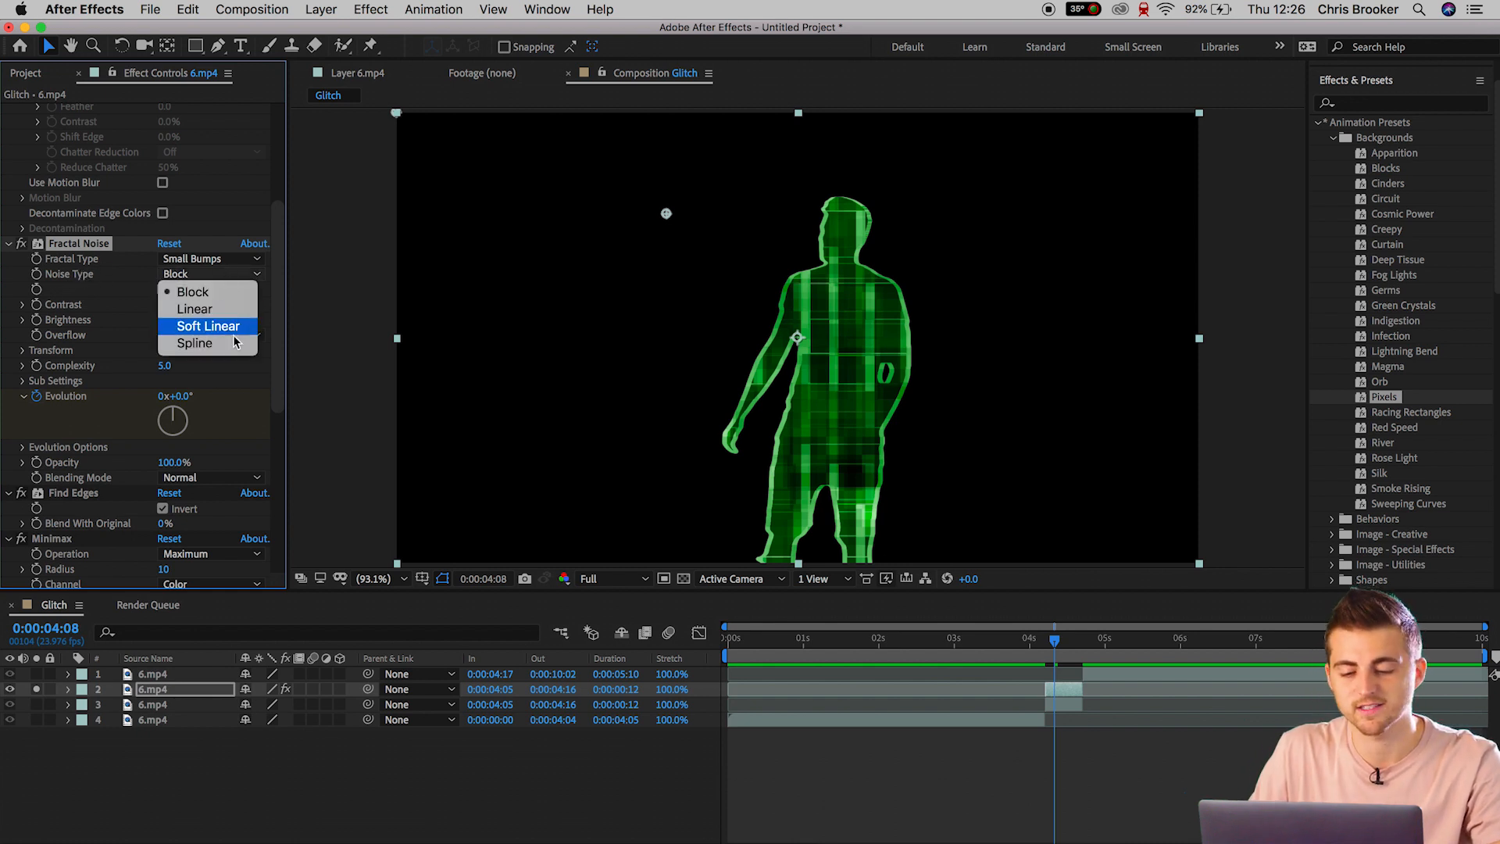
pyautogui.click(235, 344)
pyautogui.click(207, 274)
pyautogui.click(216, 330)
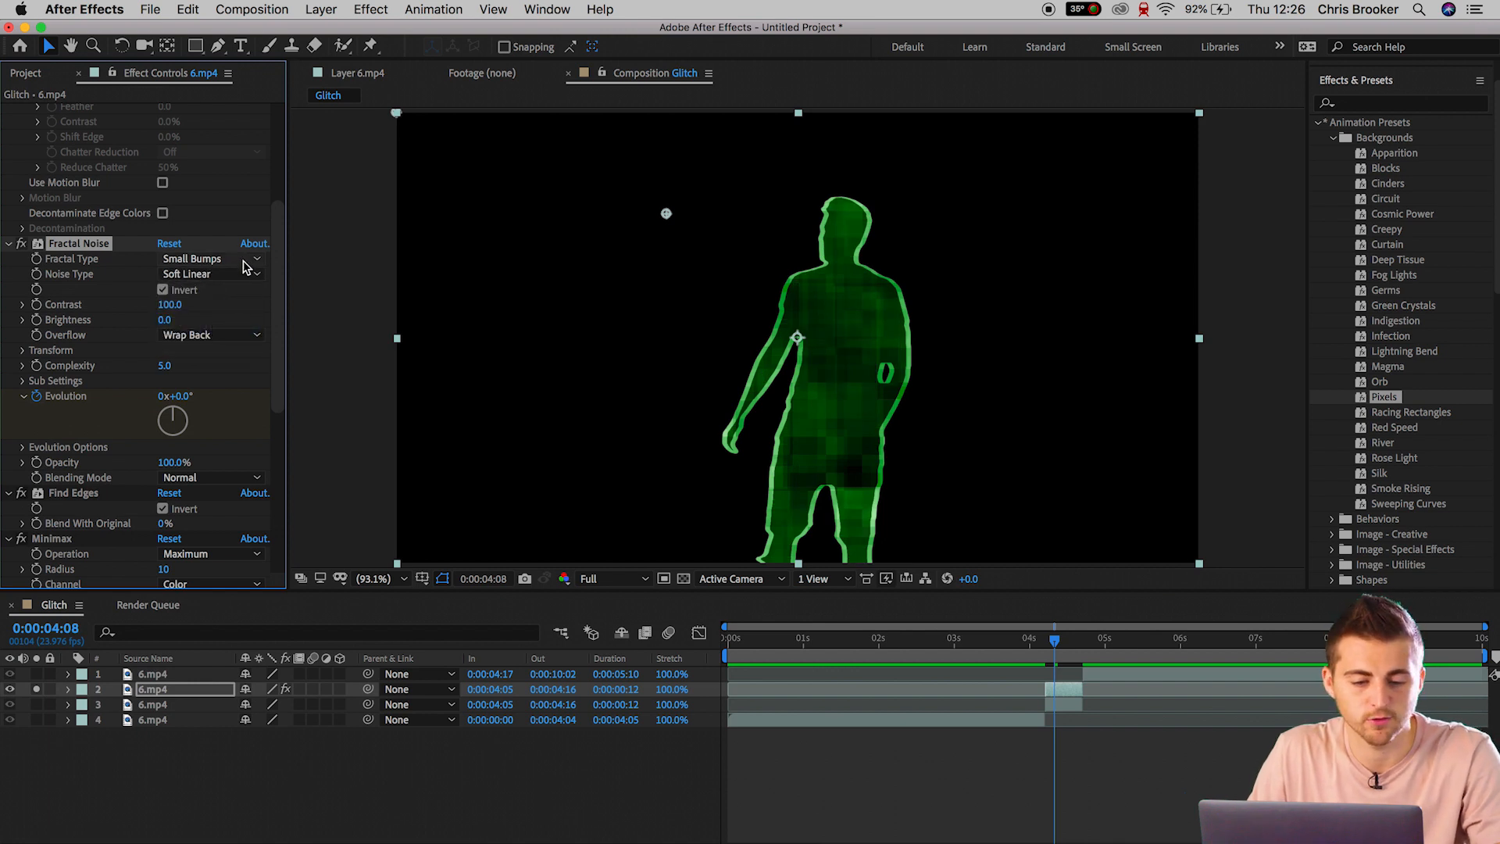
pyautogui.click(234, 274)
pyautogui.click(221, 299)
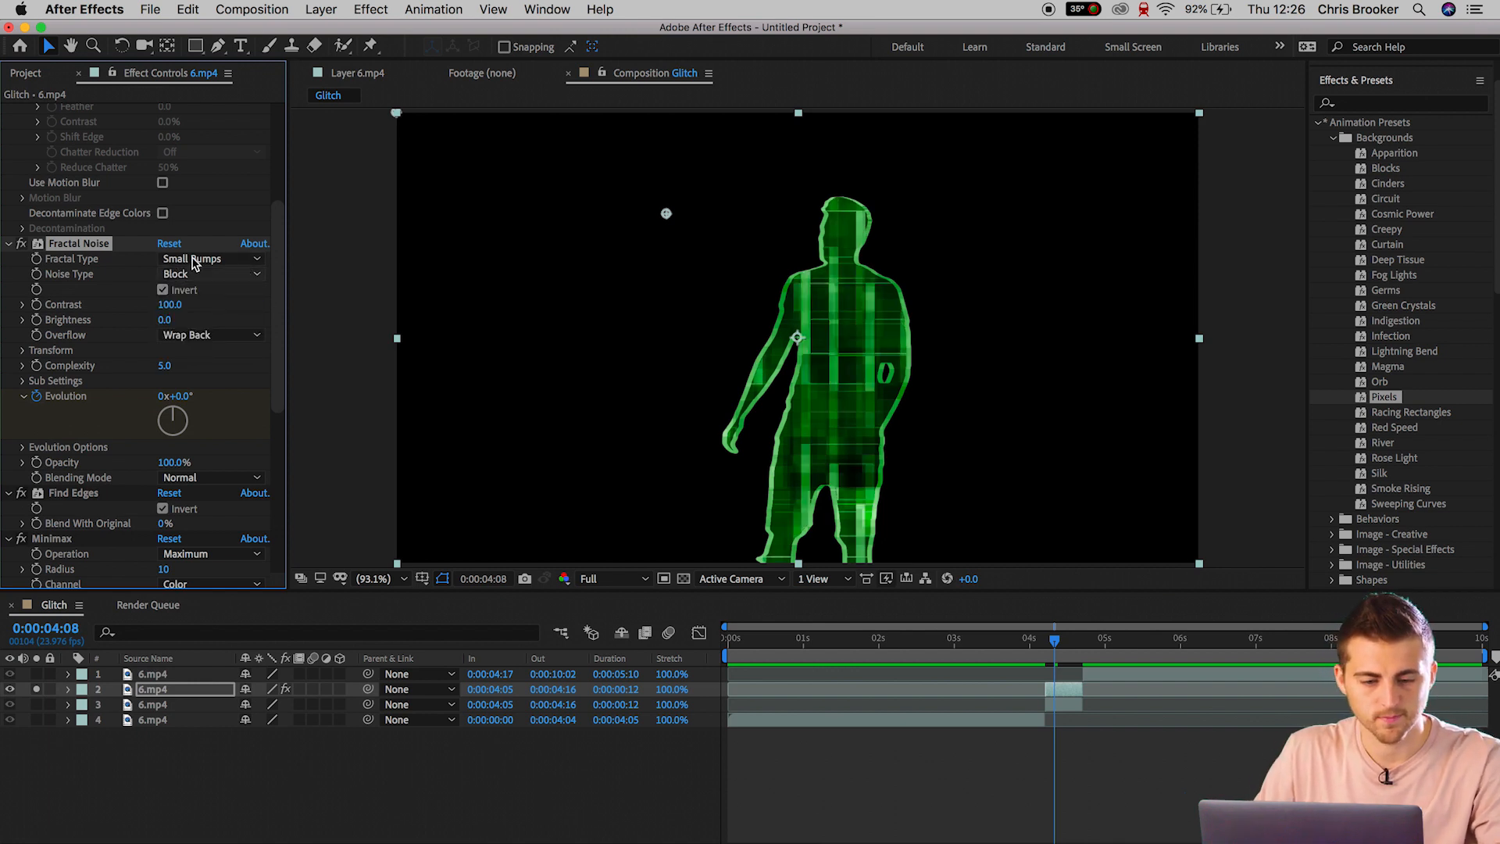
# Set the first Fractal Noise effect's contrast to 47 and brightness to 88, keeping its noise inverted.
pyautogui.click(161, 290)
pyautogui.moveTo(168, 304); pyautogui.dragTo(24, 379)
pyautogui.click(193, 325)
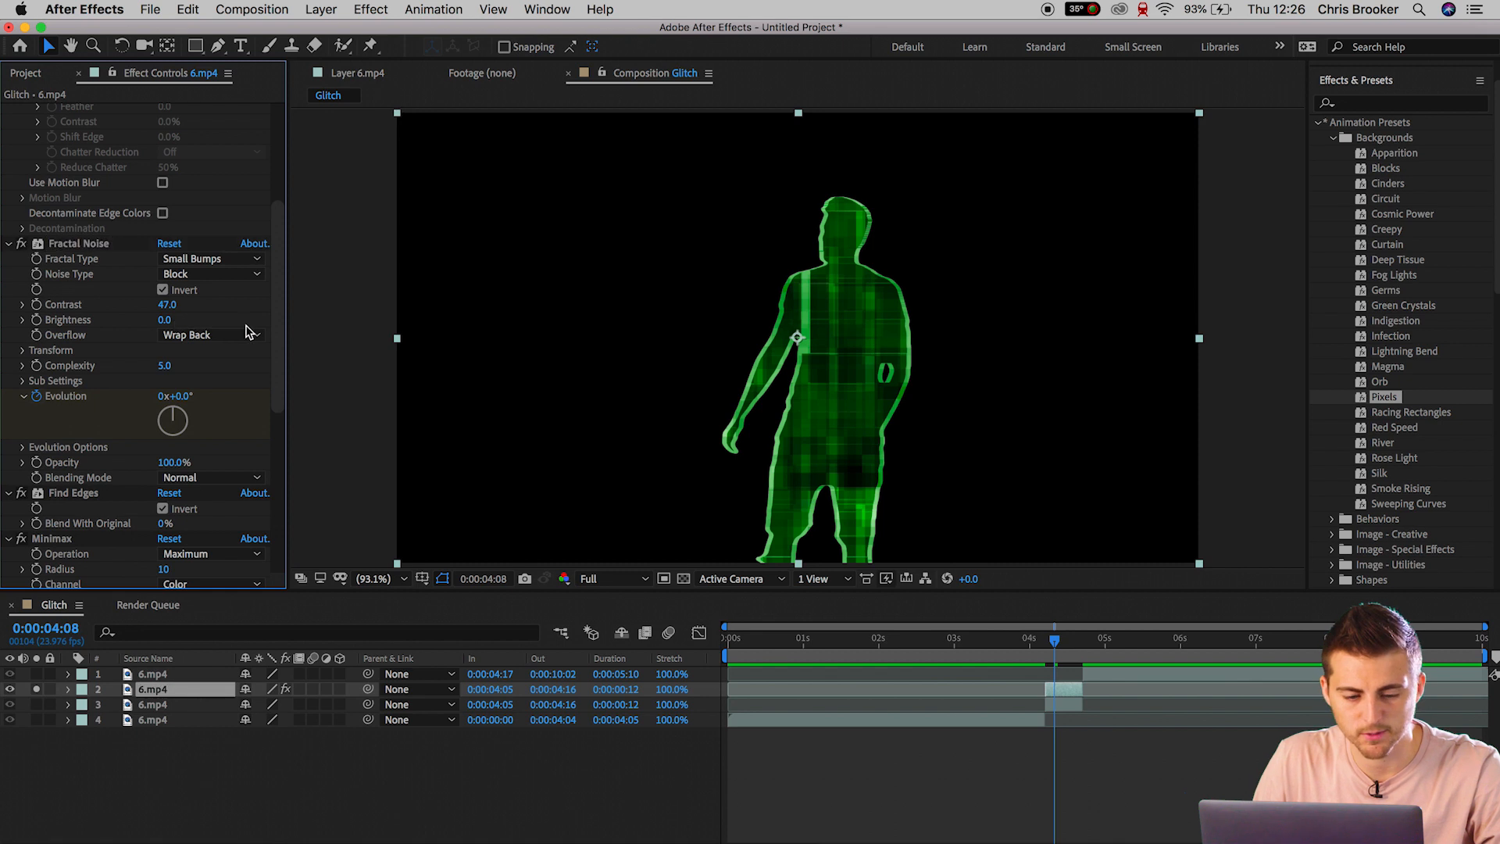
pyautogui.moveTo(162, 322); pyautogui.dragTo(213, 343)
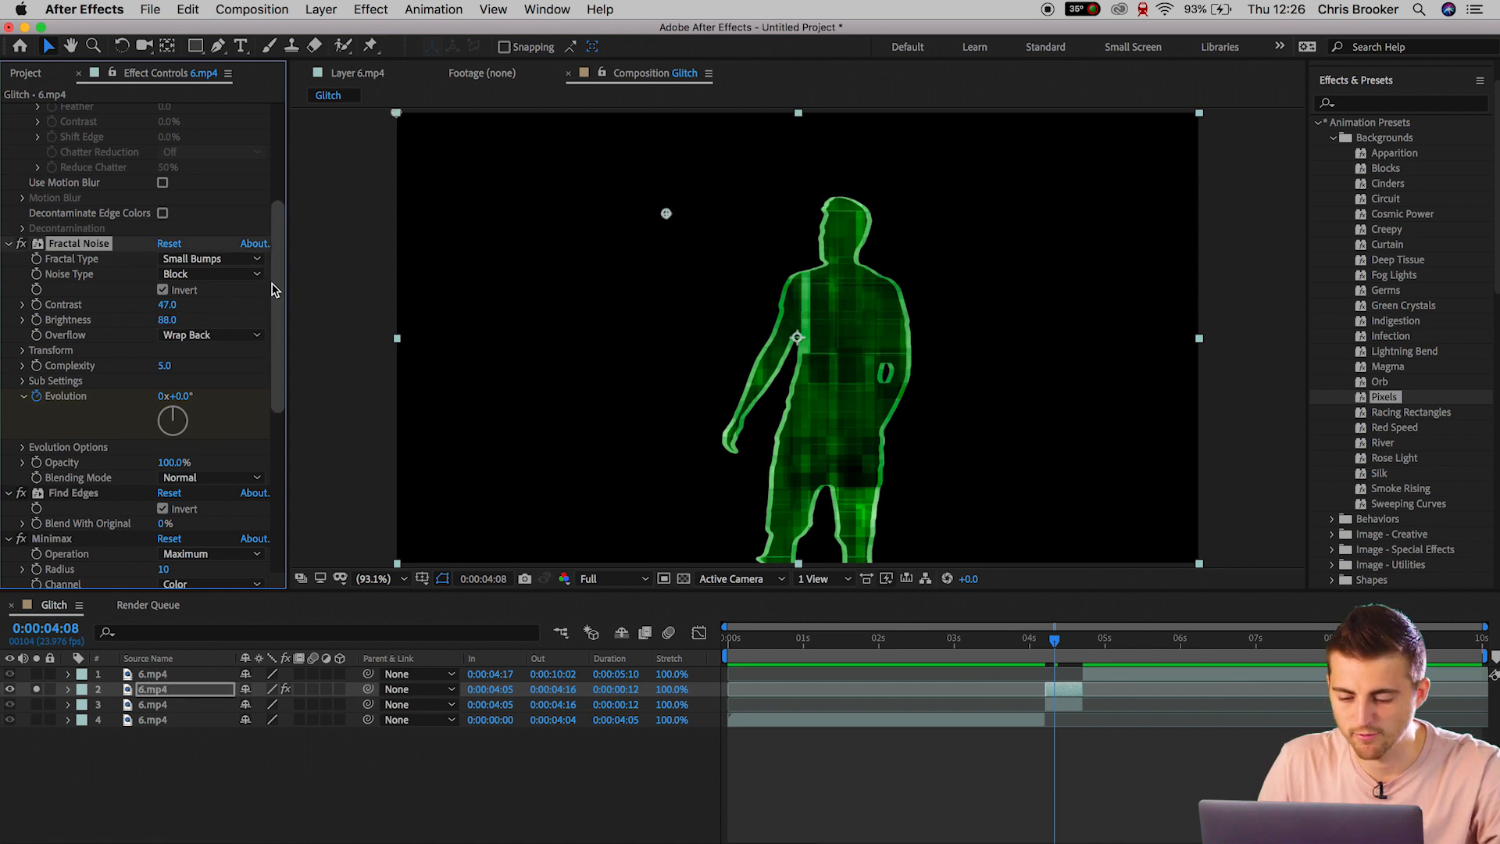
# Restart the first Fractal Noise's Evolution animation with a keyframe at 0:00:04:06 and change its Evolution value at 0:00:04:16.
pyautogui.scroll(-5, 274, 344)
pyautogui.moveTo(1060, 642); pyautogui.dragTo(1053, 644)
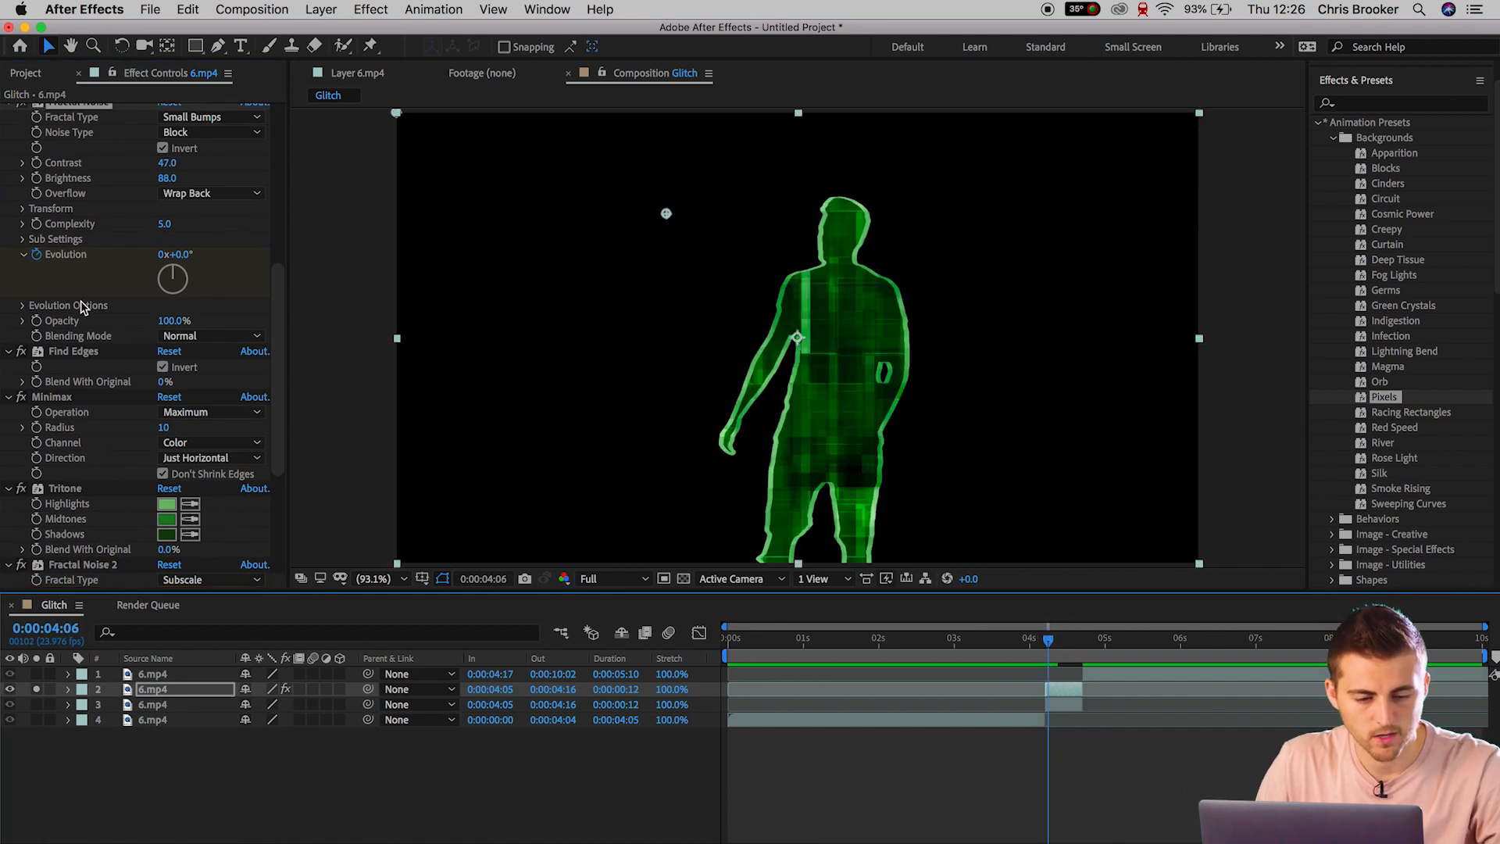
pyautogui.click(37, 262)
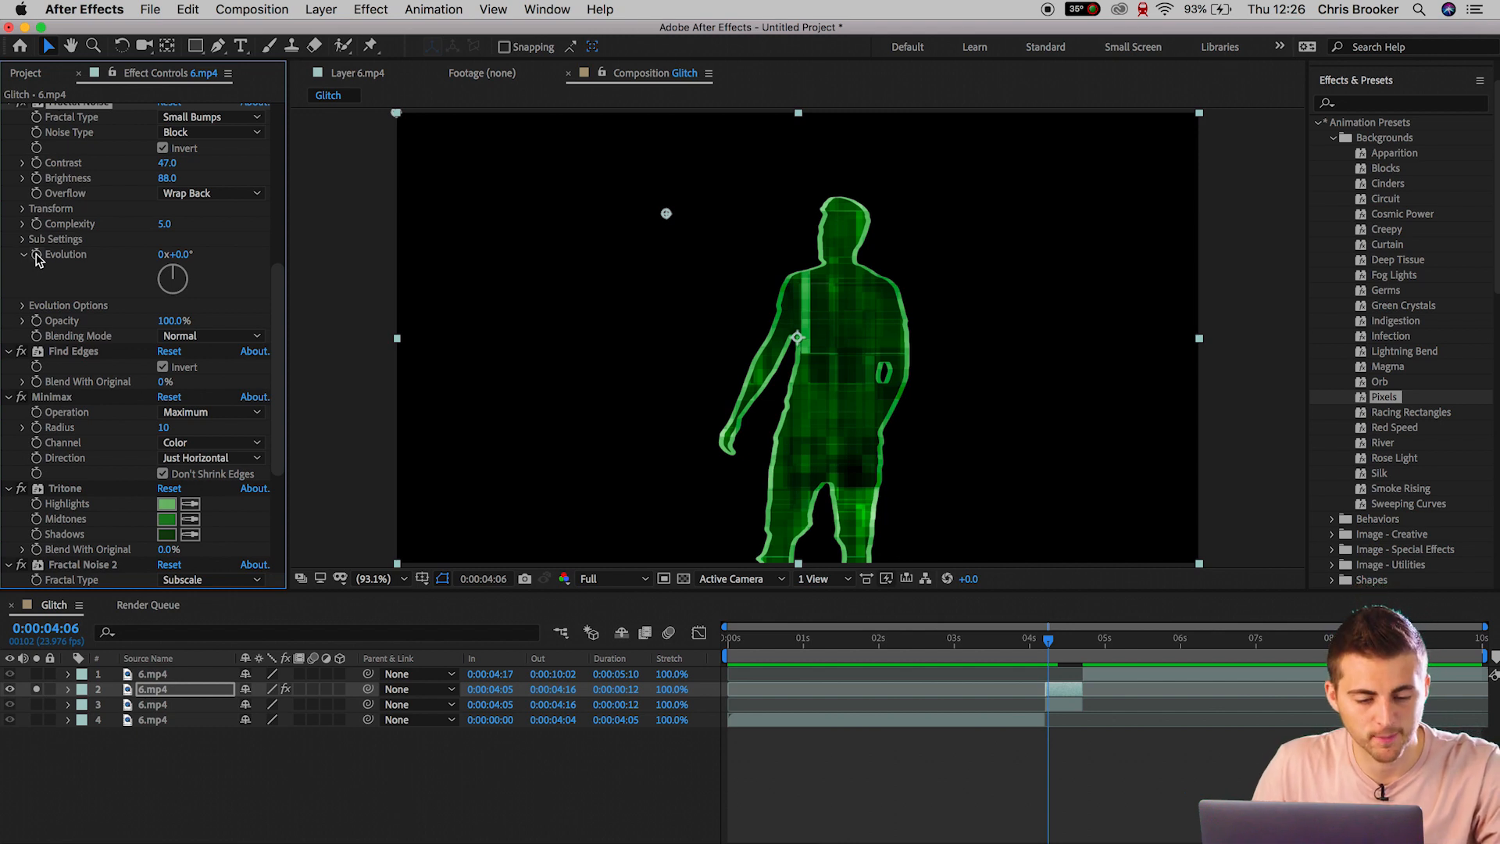
pyautogui.click(37, 256)
pyautogui.click(1082, 644)
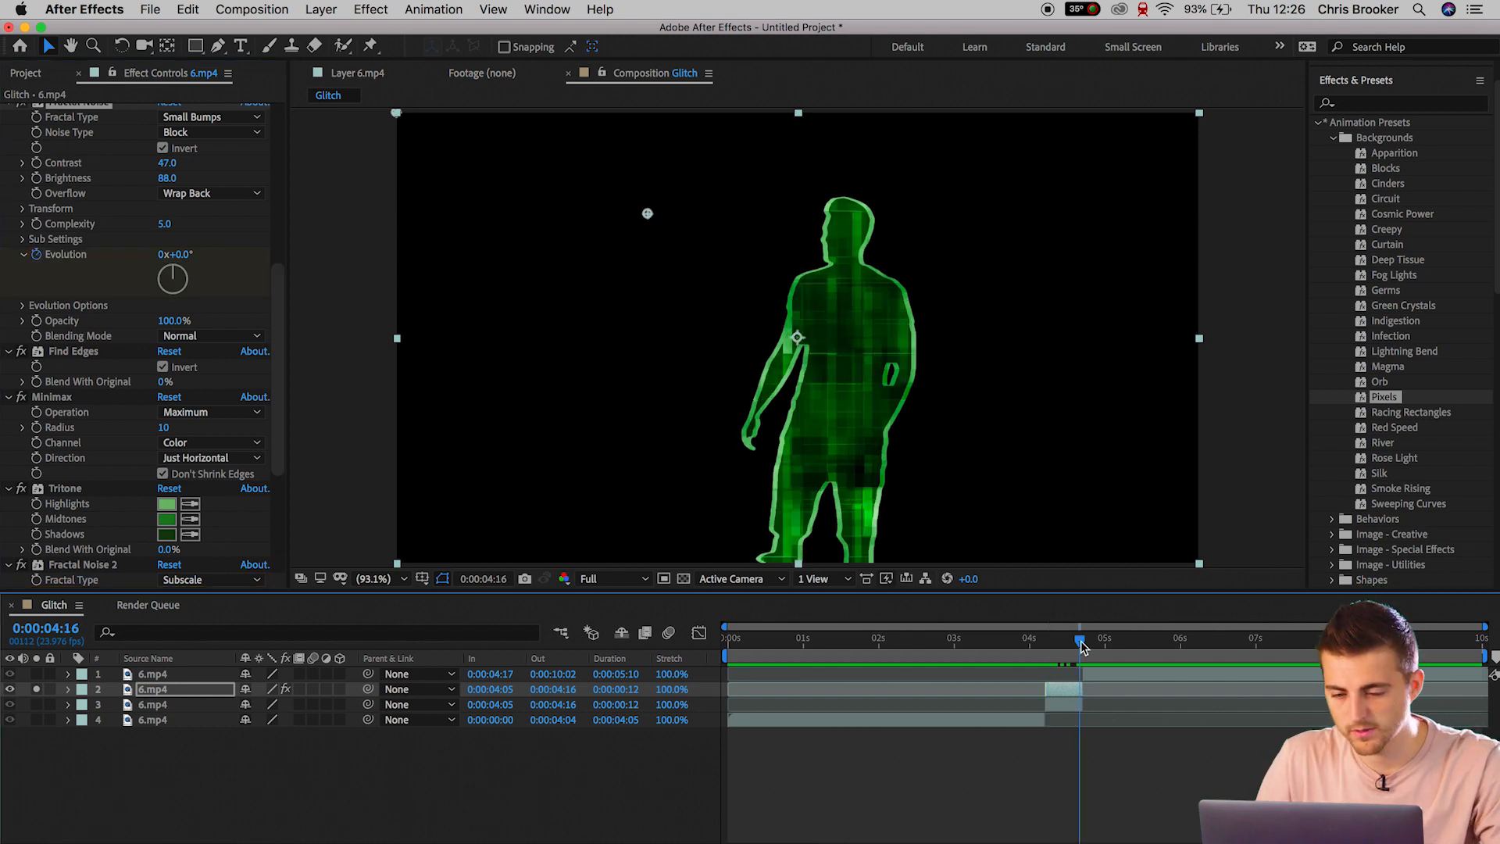
pyautogui.moveTo(1082, 642)
pyautogui.mouseDown()
pyautogui.moveTo(1053, 644)
pyautogui.moveTo(1082, 644)
pyautogui.mouseUp()
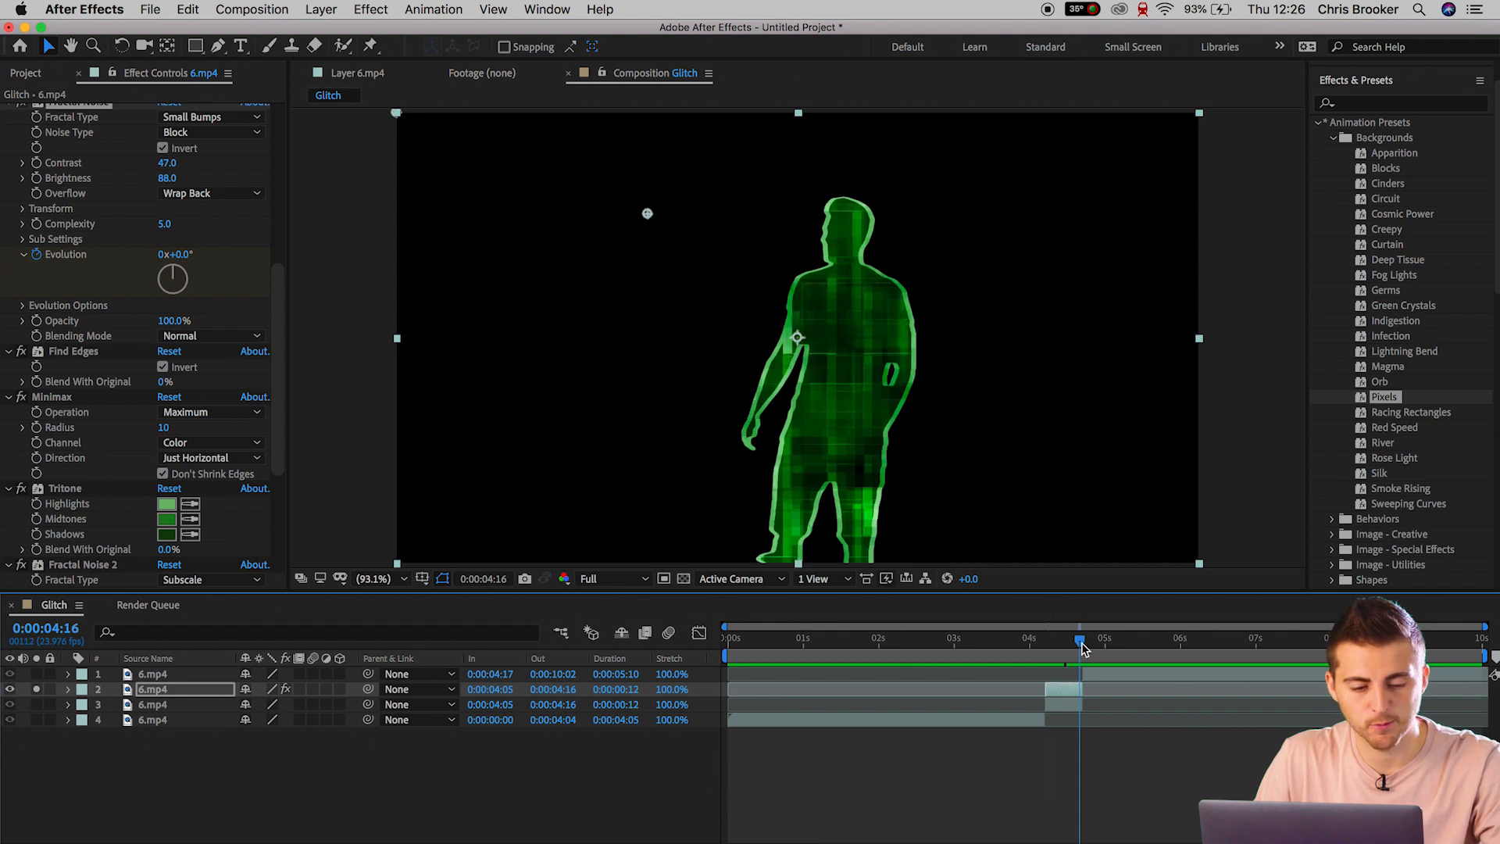
pyautogui.moveTo(179, 255); pyautogui.dragTo(173, 268)
# Preview the animated pixel effect from 0:00:04:02 and scrub to 0:00:04:10.
pyautogui.click(1035, 642)
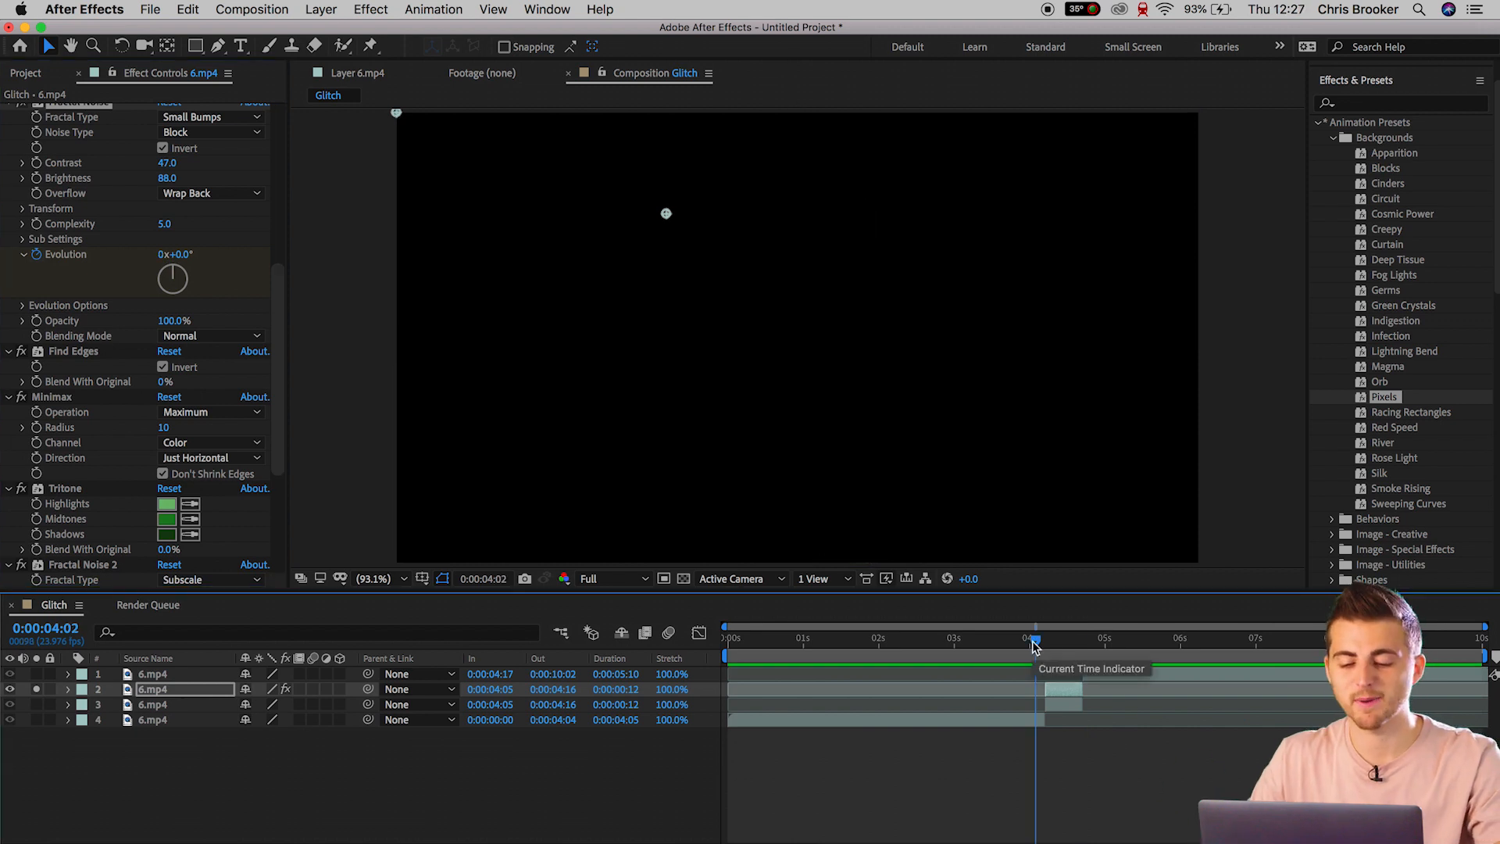
pyautogui.press('space')
pyautogui.moveTo(1030, 639); pyautogui.dragTo(1060, 649)
# Set the Tritone effect's highlights colour to white (FFFFFF).
pyautogui.scroll(-5, 117, 328)
pyautogui.click(67, 275)
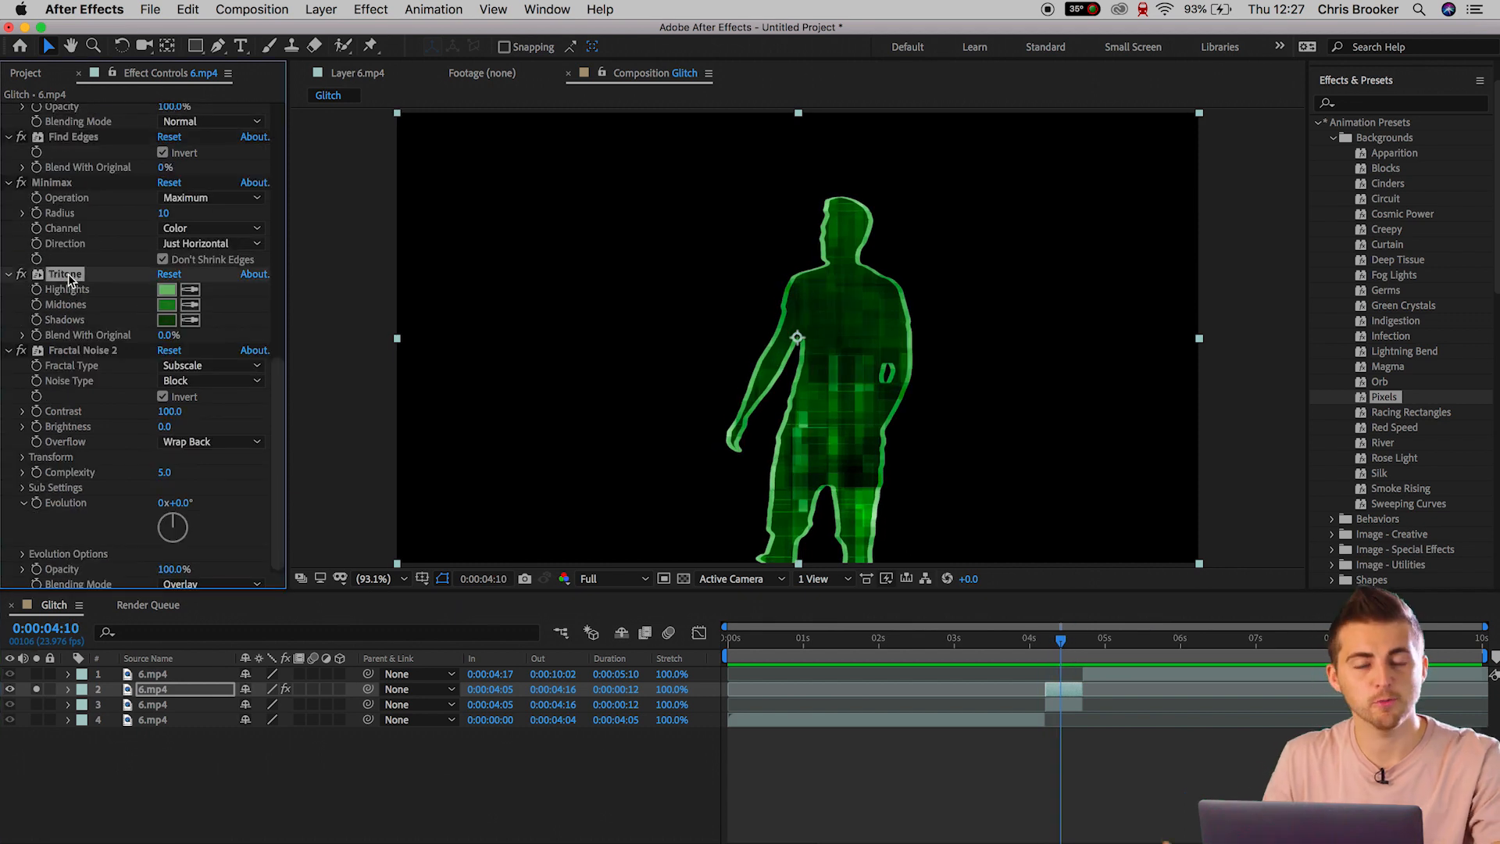
pyautogui.click(166, 294)
pyautogui.click(79, 222)
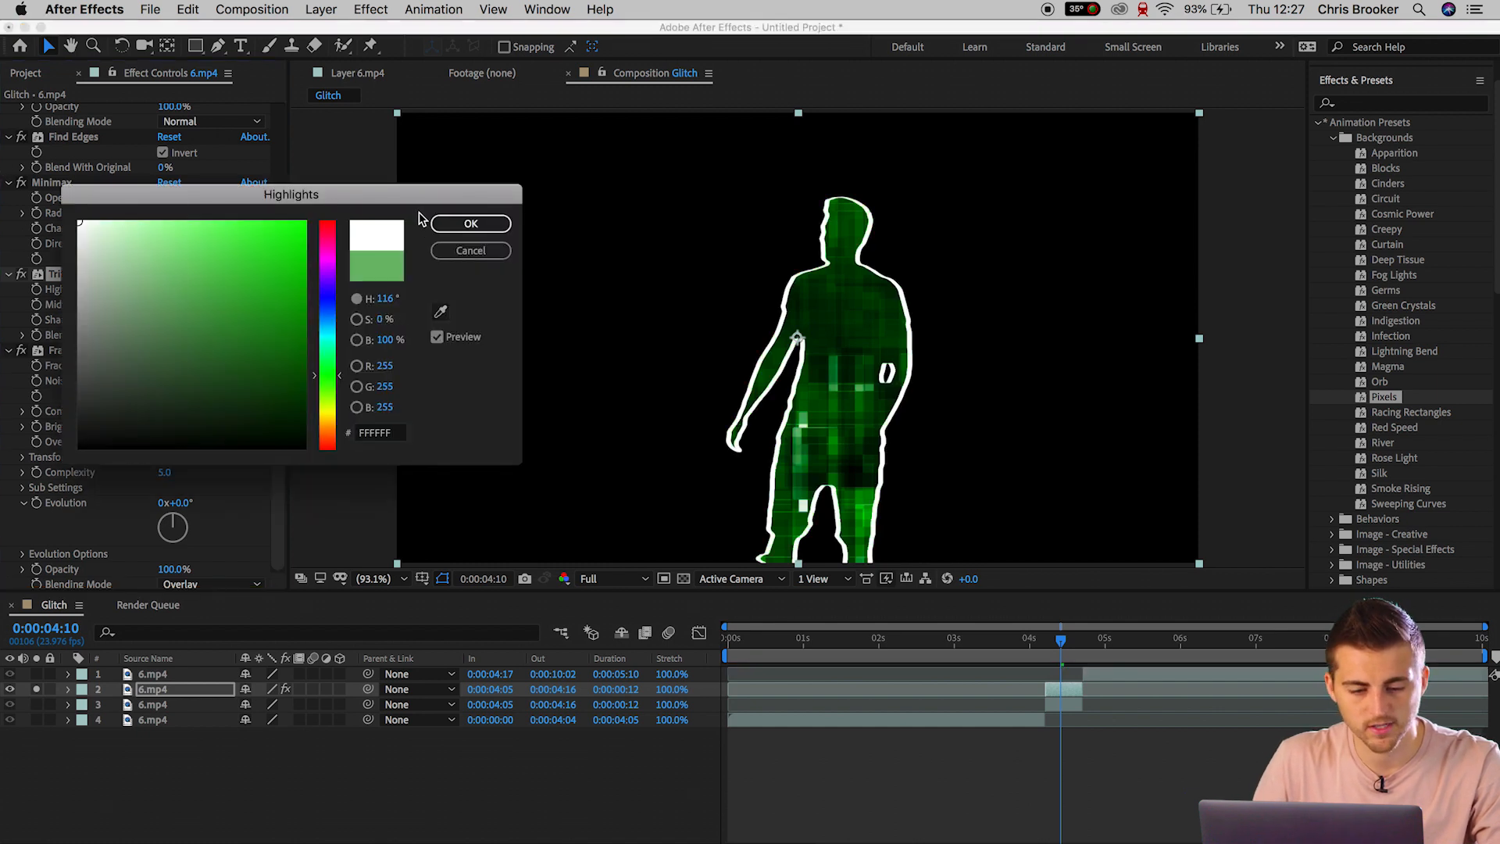
pyautogui.click(469, 223)
# Set the Tritone effect's midtones colour to bright pink (FF00C6).
pyautogui.click(169, 311)
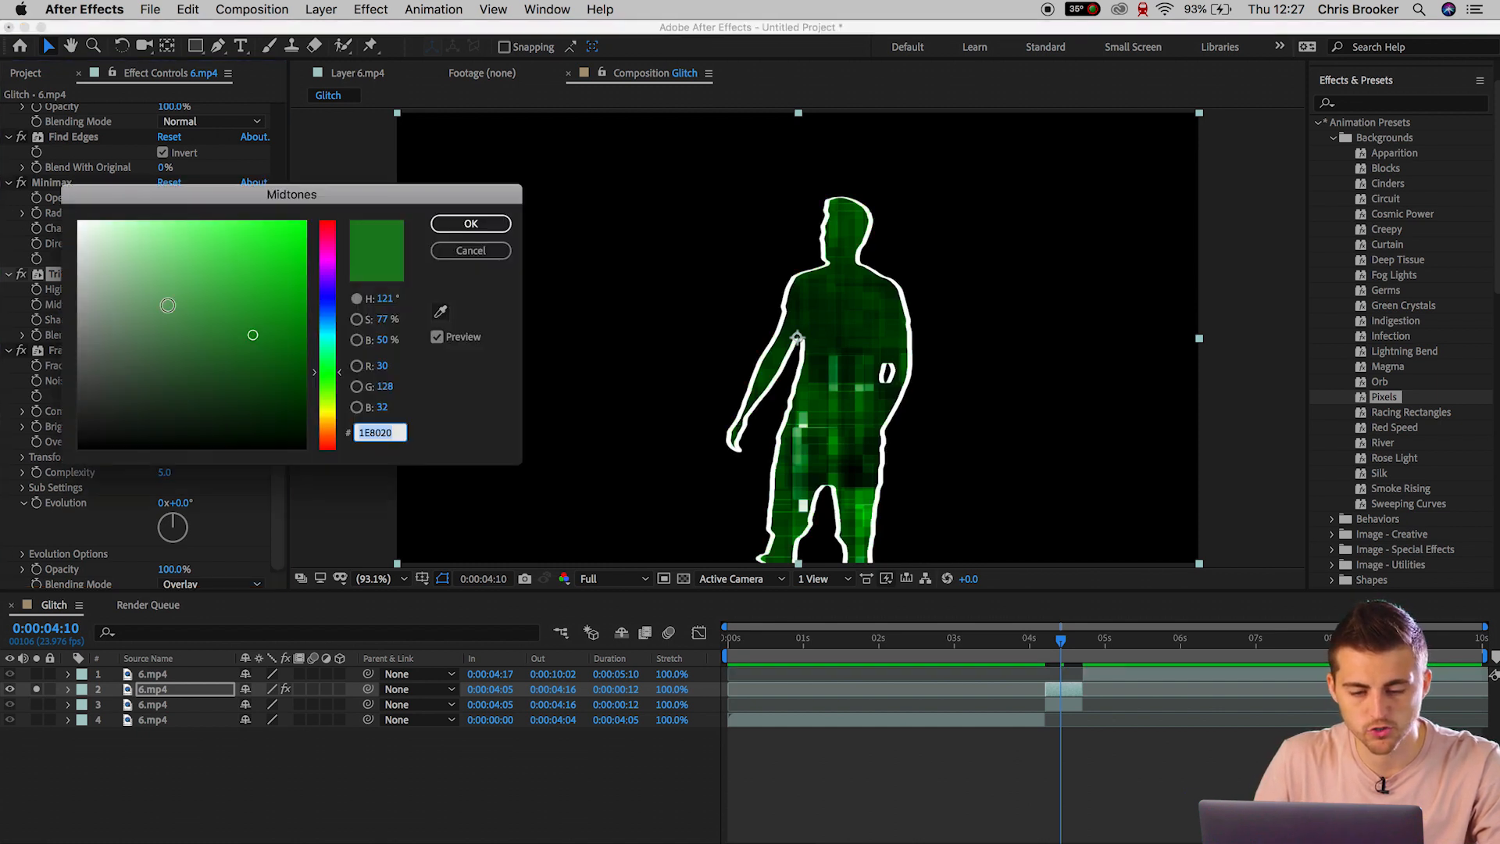
pyautogui.click(327, 250)
pyautogui.moveTo(235, 258); pyautogui.dragTo(326, 190)
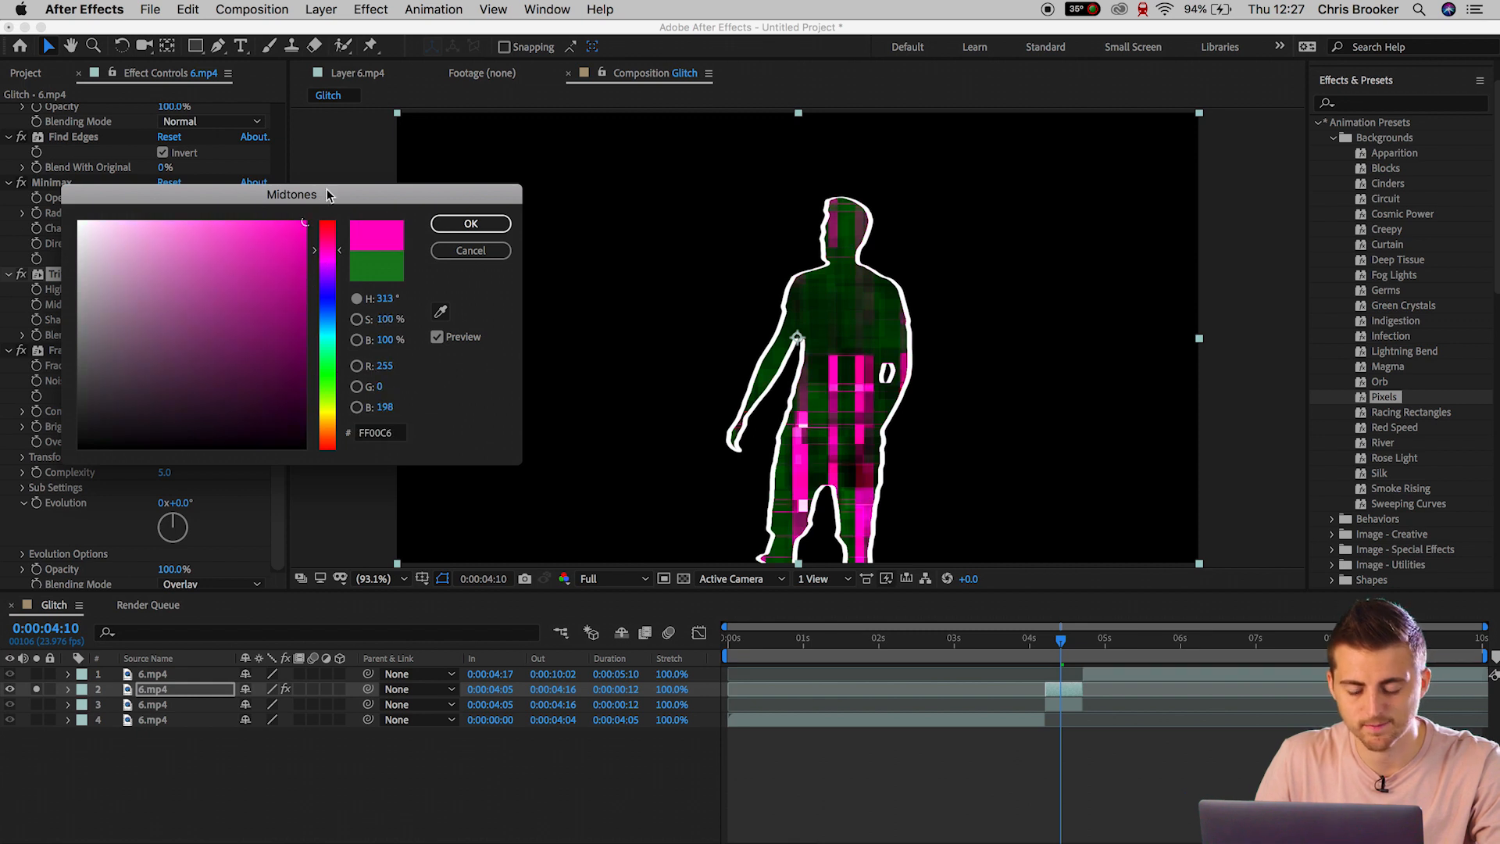
pyautogui.click(475, 235)
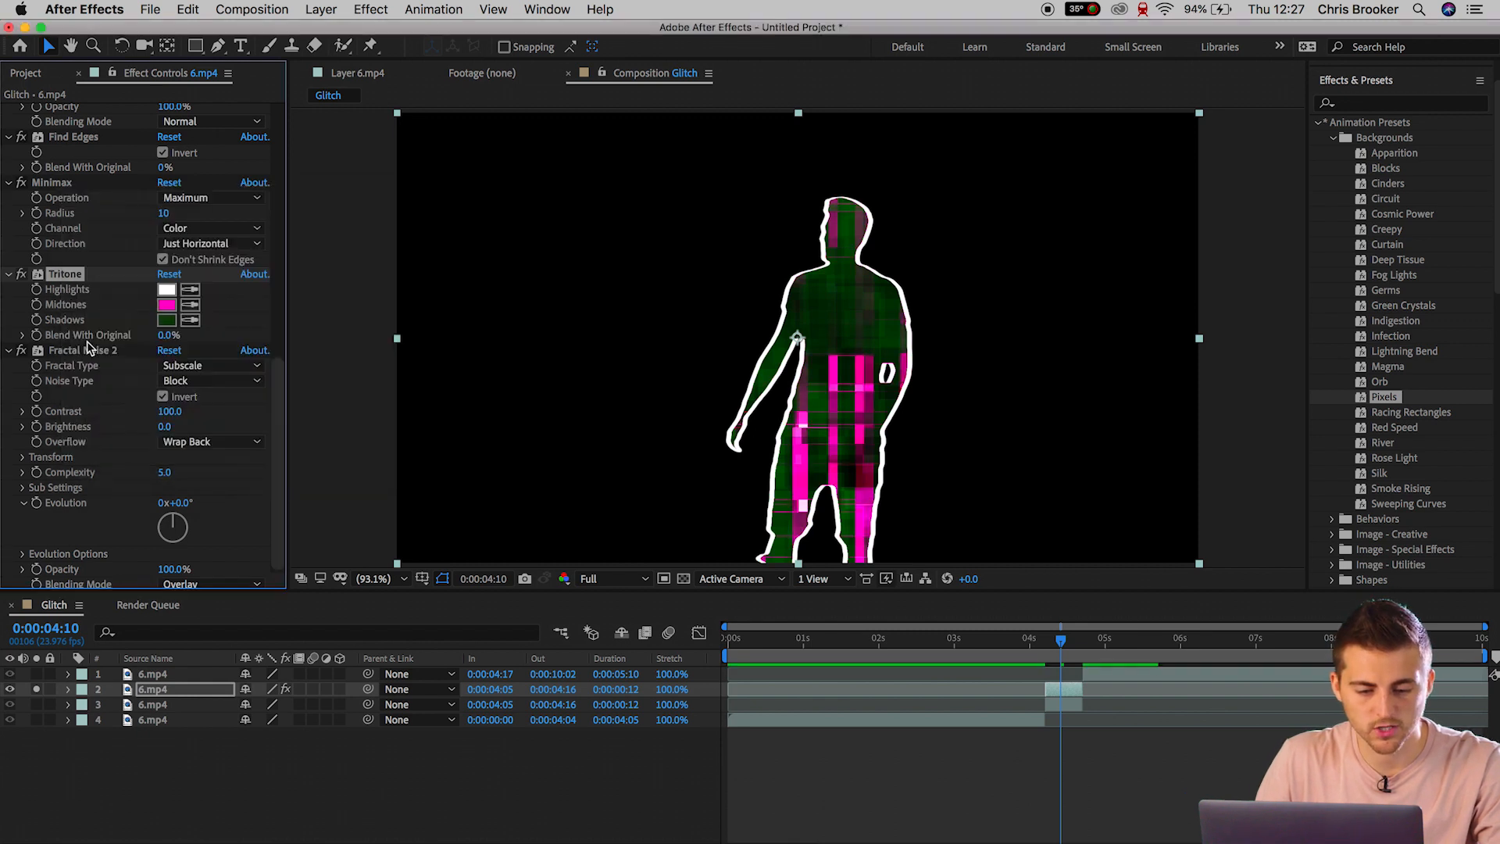
# Set the Tritone effect's shadows colour to dark blue.
pyautogui.click(168, 320)
pyautogui.moveTo(320, 368); pyautogui.dragTo(331, 311)
pyautogui.moveTo(223, 332); pyautogui.dragTo(330, 181)
pyautogui.moveTo(305, 310); pyautogui.dragTo(328, 320)
pyautogui.press('Return')
# Preview the recoloured man on his own, and unsolo the rotoscoped layer to show him over the footage.
pyautogui.click(1044, 643)
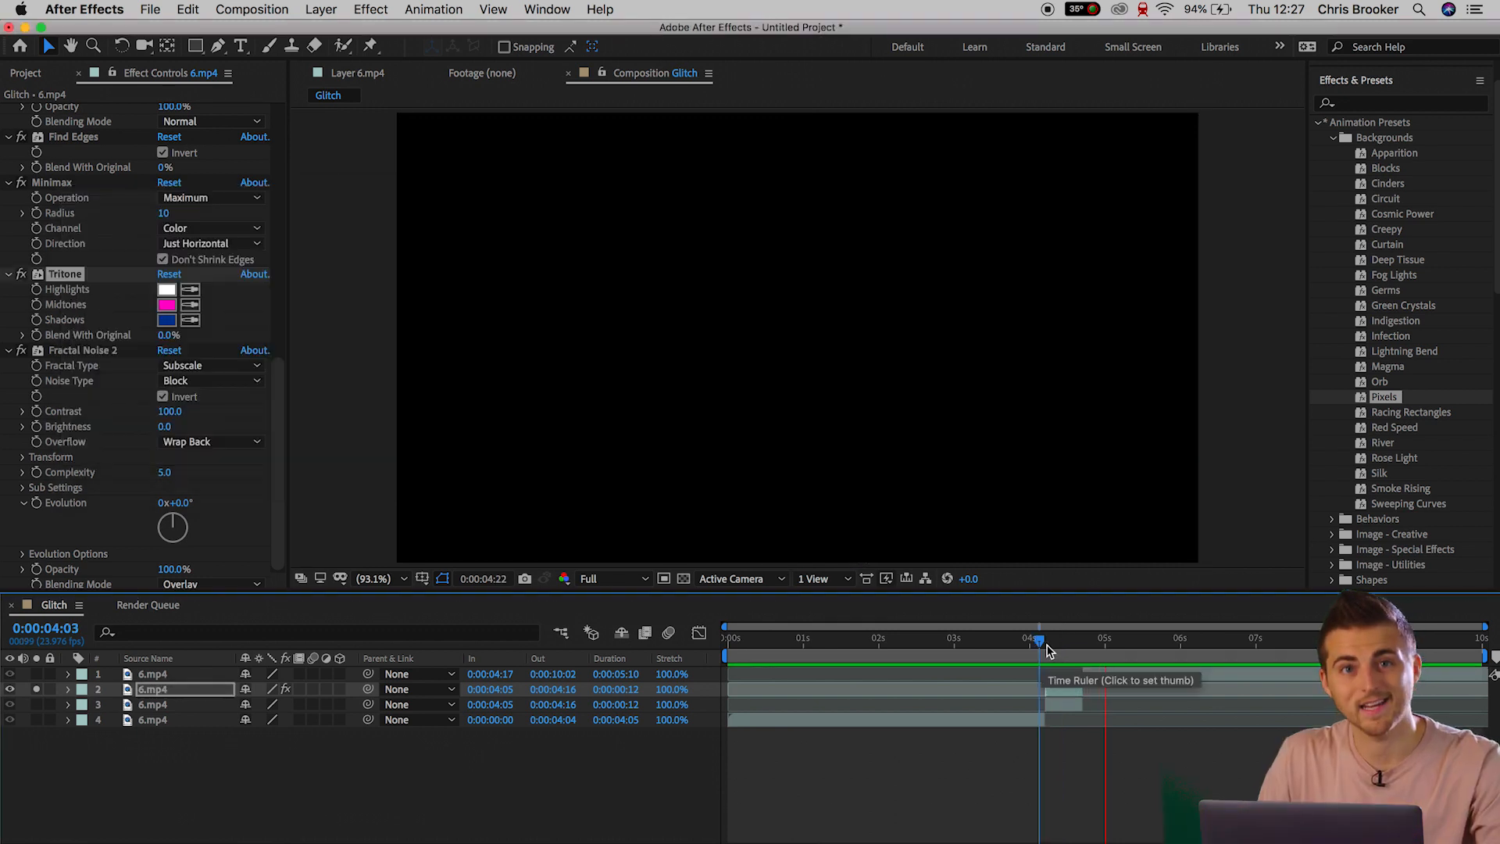
pyautogui.moveTo(1044, 646); pyautogui.dragTo(1073, 650)
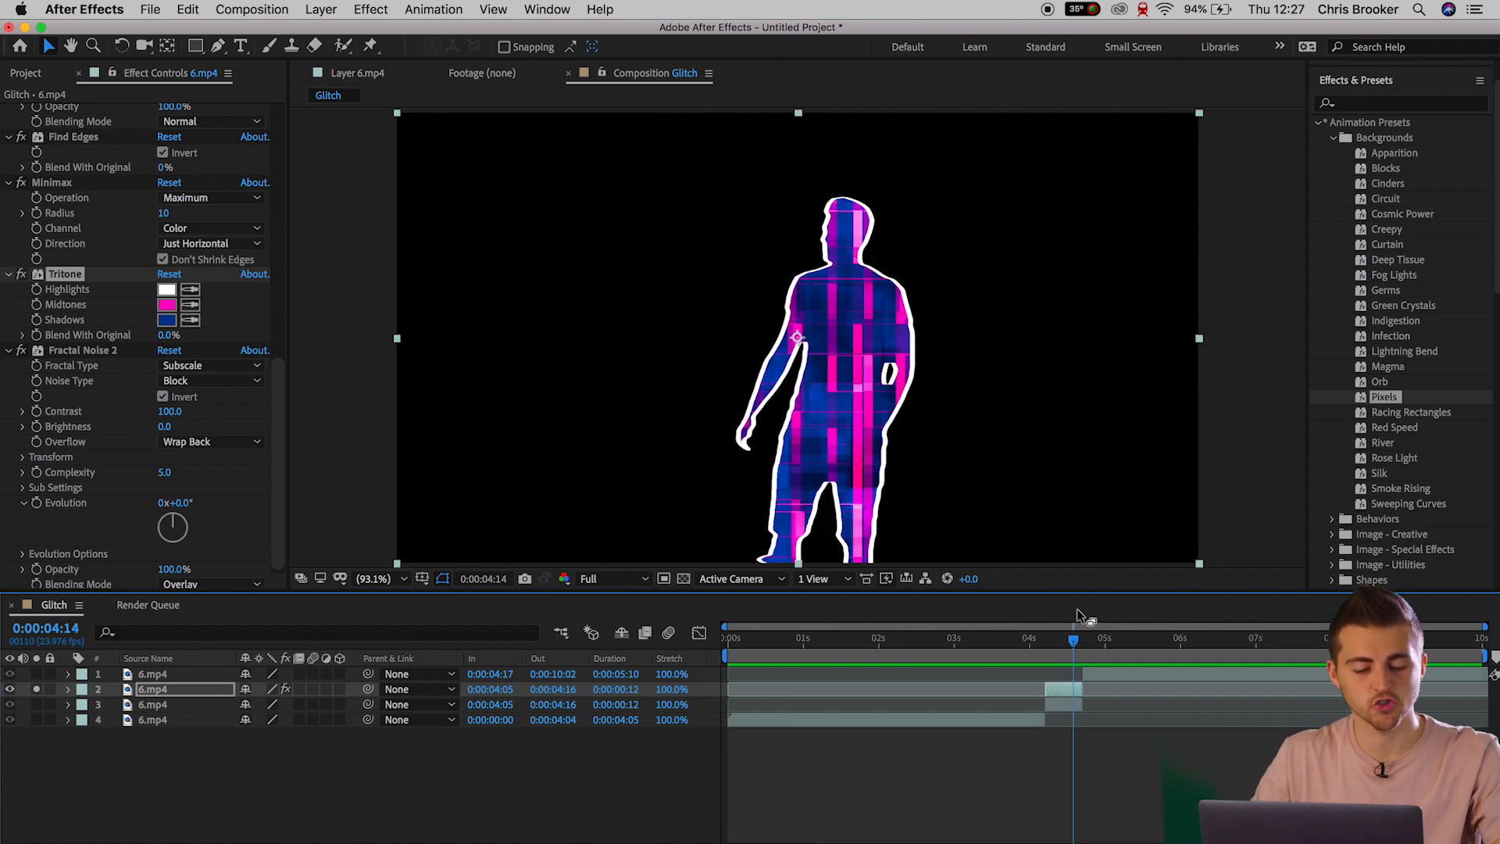
pyautogui.click(36, 690)
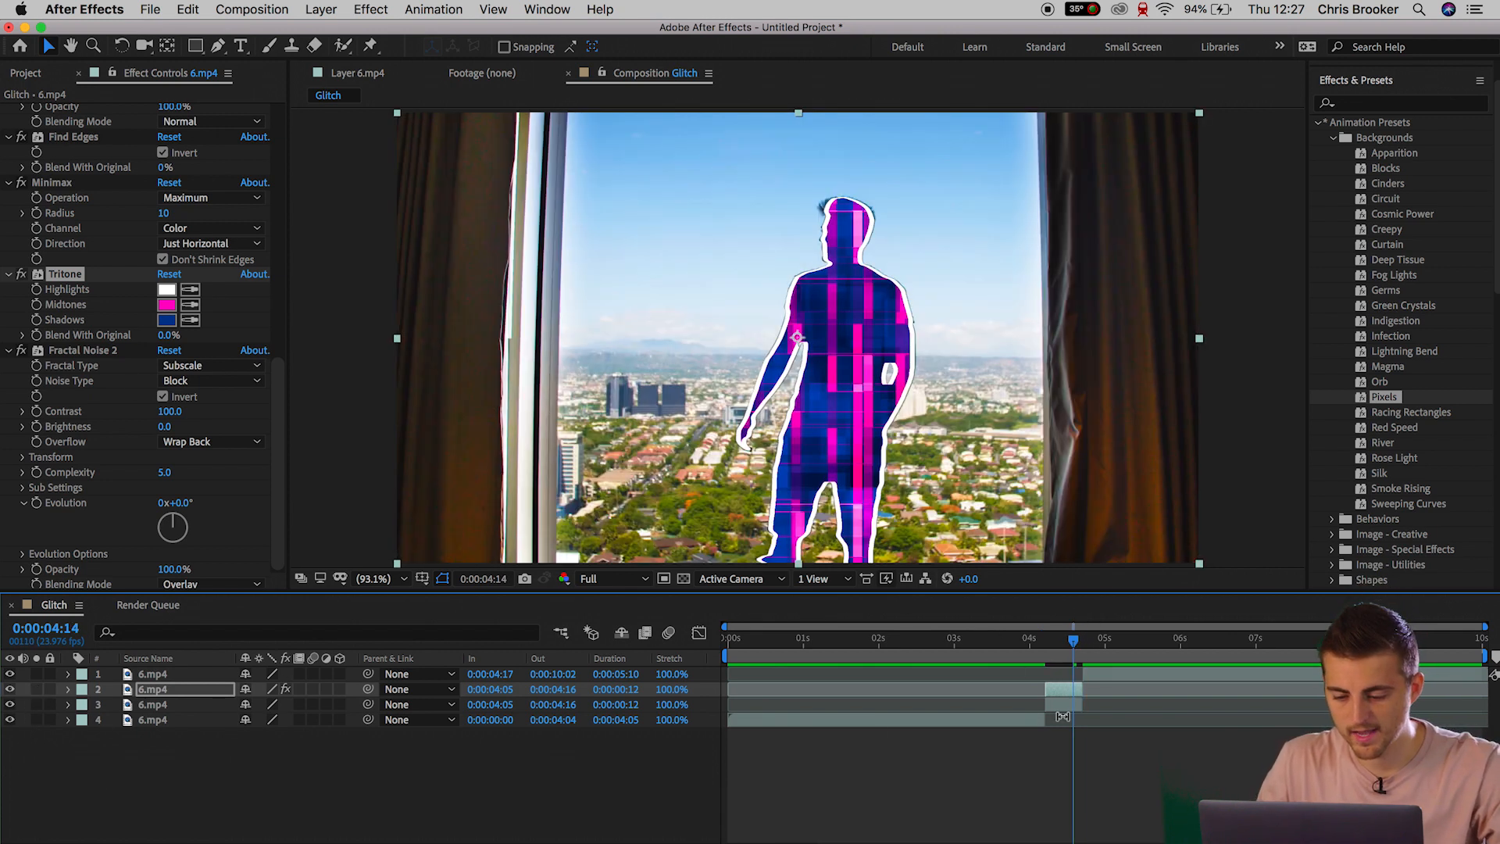
pyautogui.moveTo(1069, 646); pyautogui.dragTo(1004, 650)
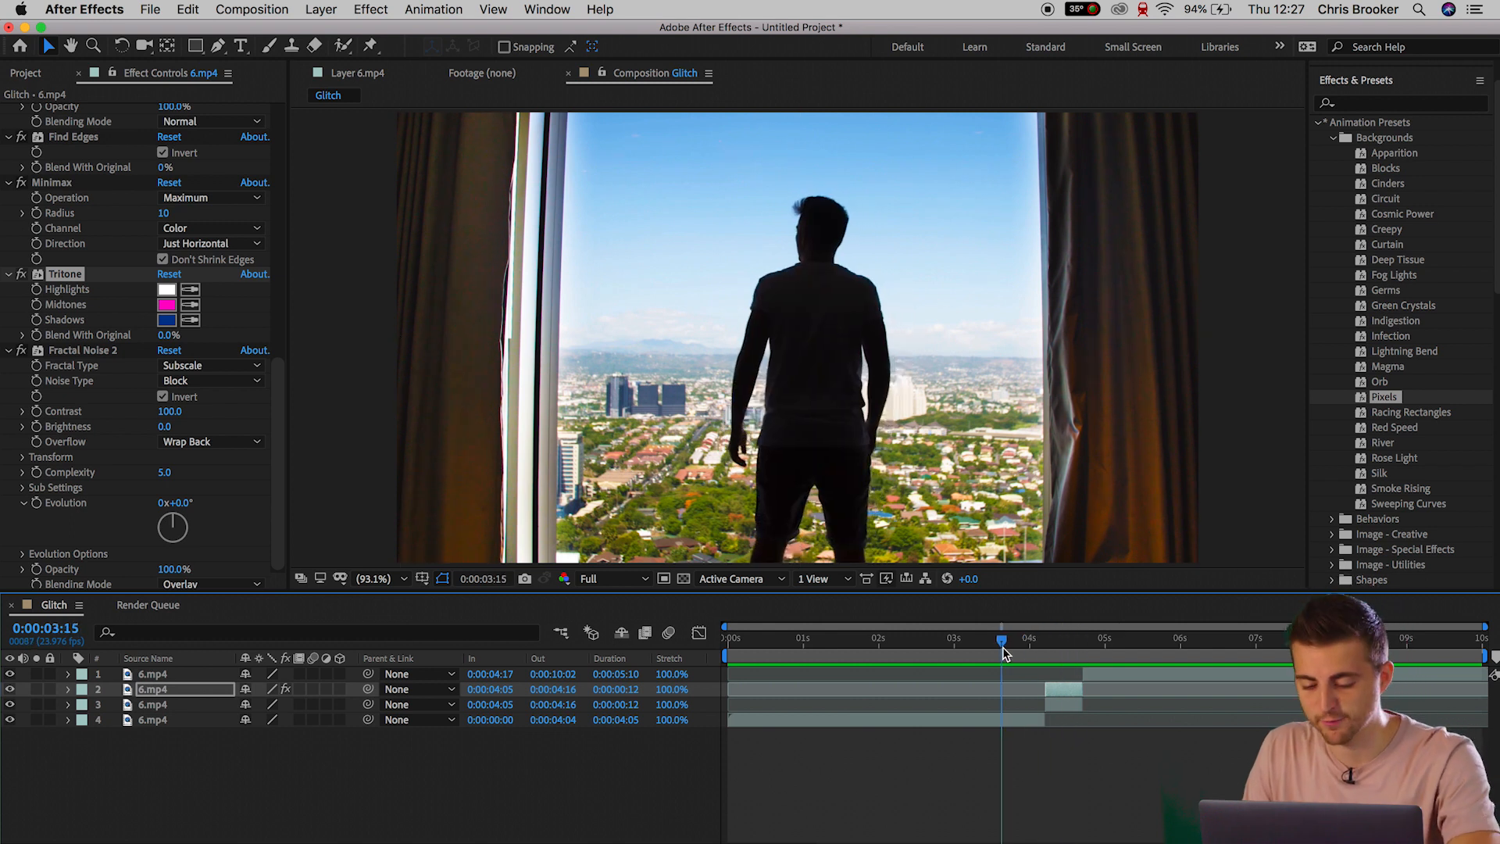
# Move the closing 6.mp4 segment's in point earlier to 0:00:04:11 so it overlaps and shortens the glitch segment.
pyautogui.press('=')
pyautogui.click(1165, 676)
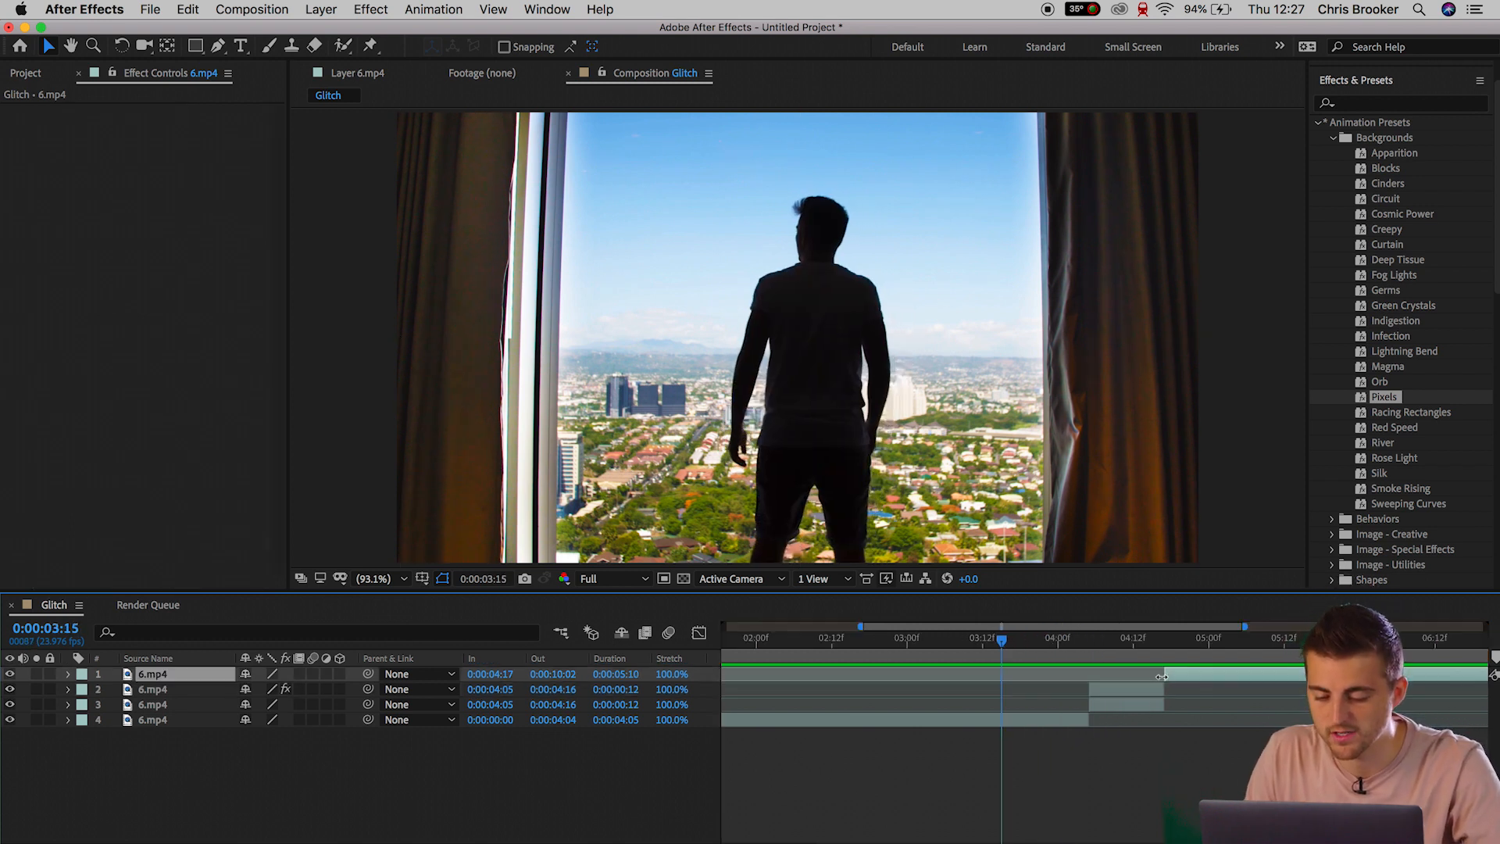
pyautogui.moveTo(1151, 674); pyautogui.dragTo(1108, 673)
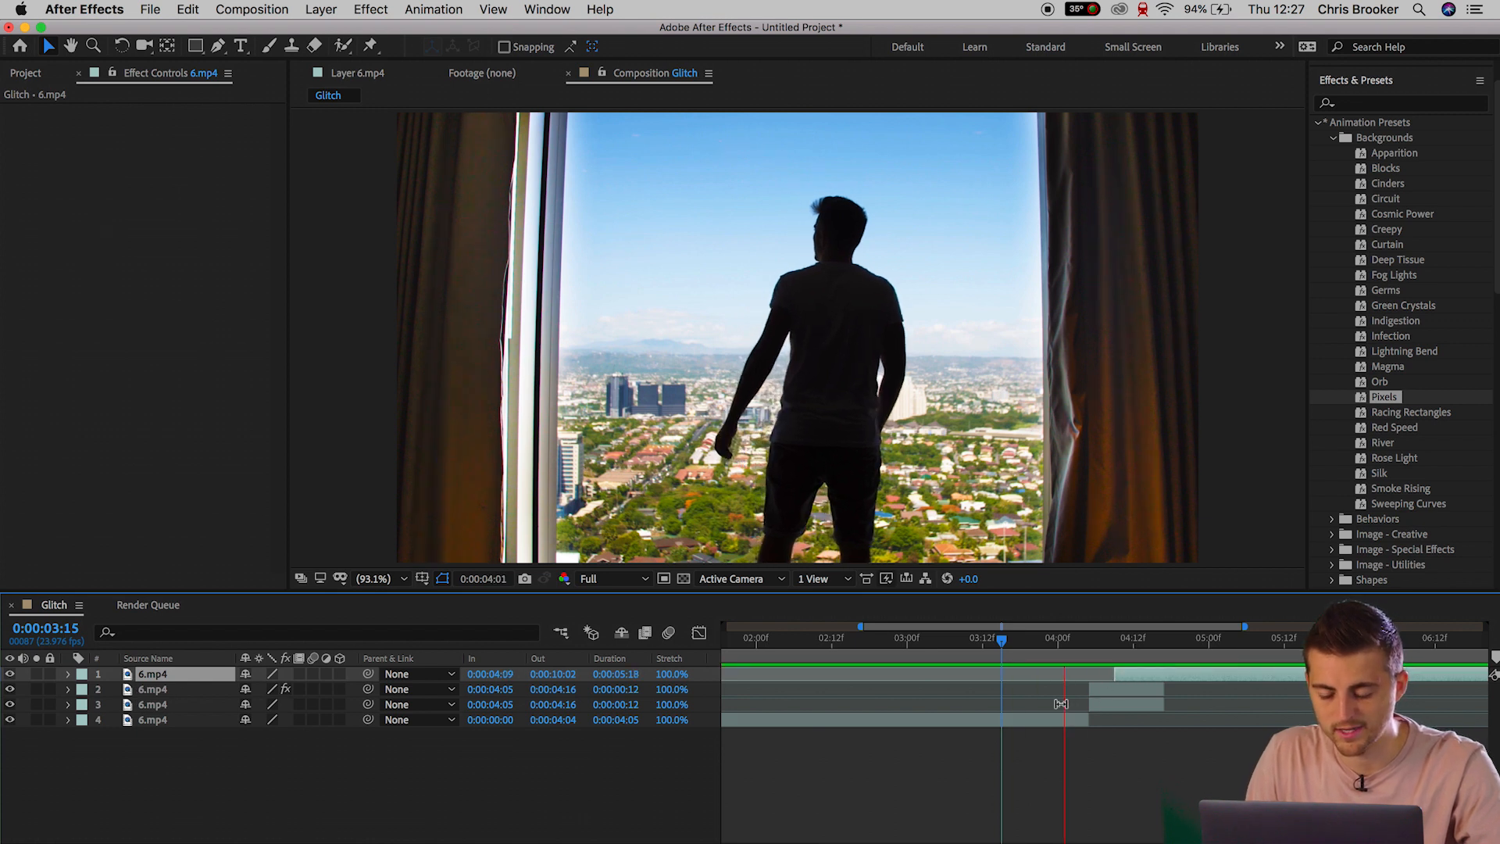
pyautogui.press('space')
pyautogui.click(1058, 641)
pyautogui.moveTo(1115, 674); pyautogui.dragTo(1126, 673)
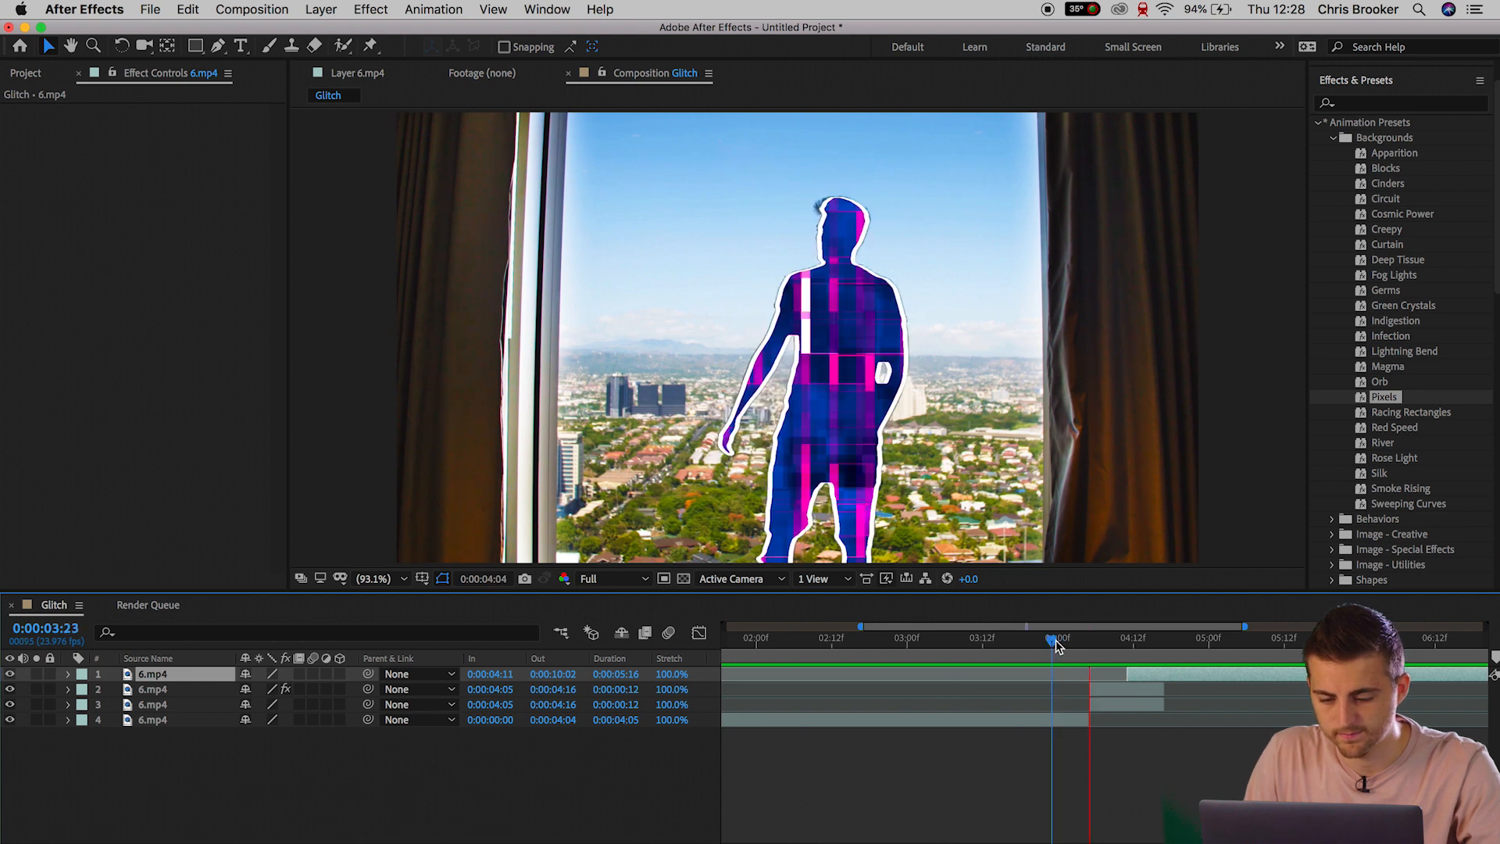
# Play back the shortened glitch in context from 0:00:03:17.
pyautogui.click(1122, 646)
pyautogui.moveTo(1126, 653); pyautogui.dragTo(1014, 648)
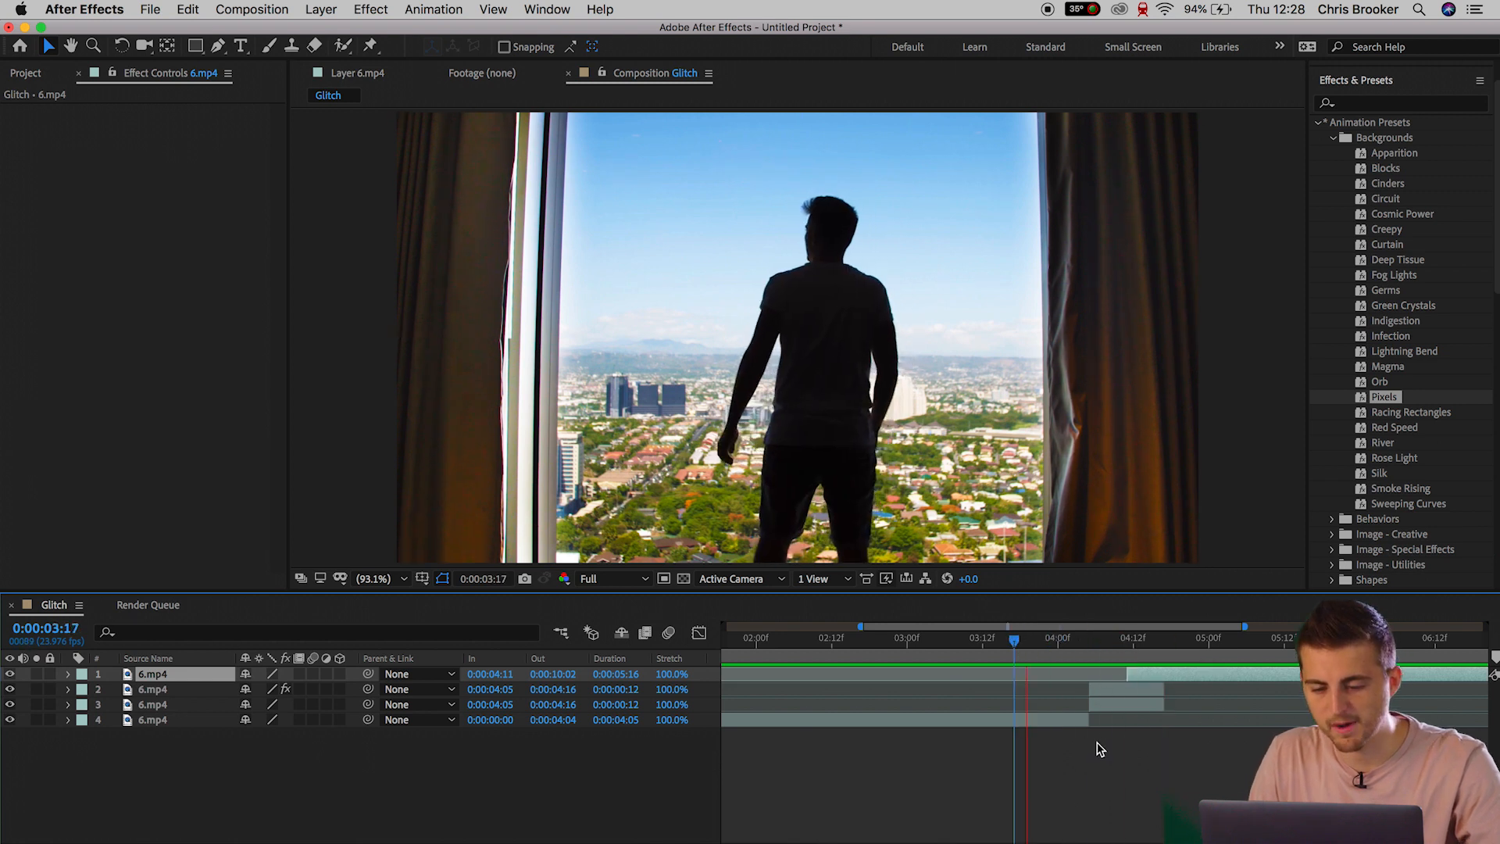
pyautogui.press('space')
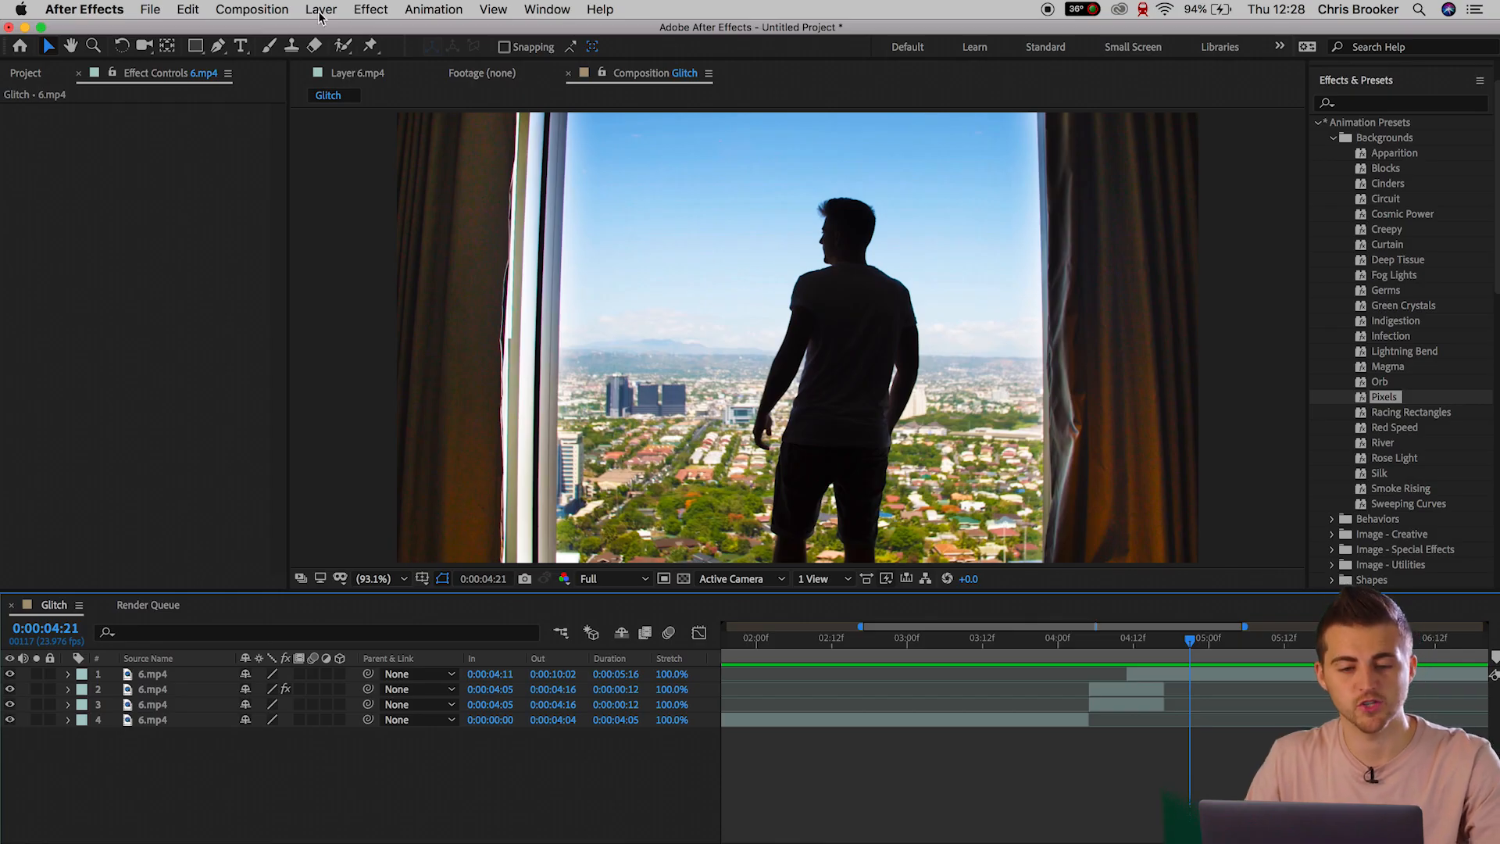
# Add a null object to the Glitch composition and parent all four 6.mp4 layers to it.
pyautogui.click(322, 11)
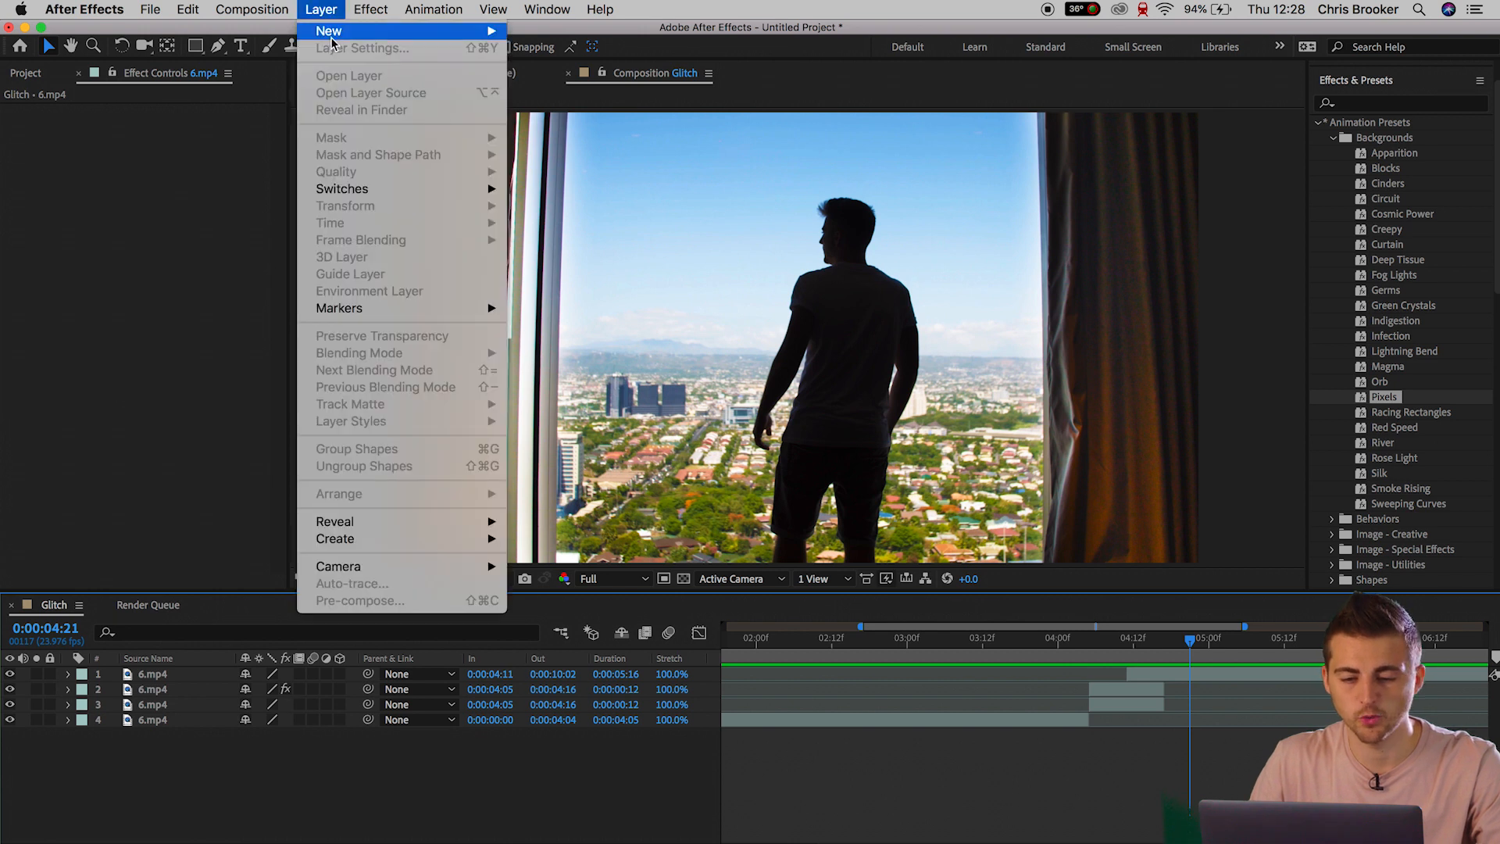
pyautogui.moveTo(367, 30)
pyautogui.click(581, 106)
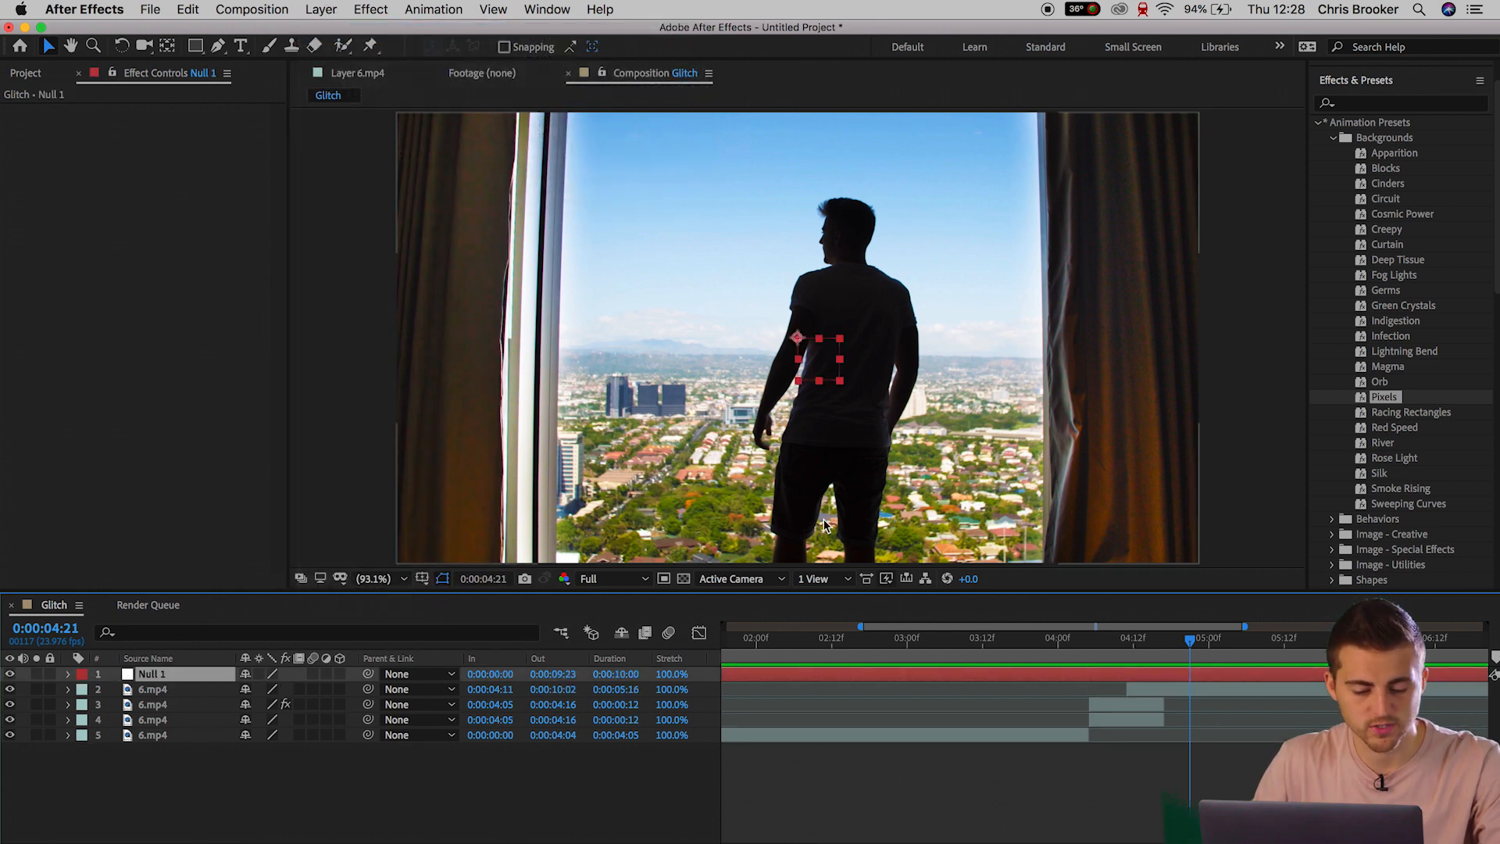
pyautogui.moveTo(218, 794); pyautogui.dragTo(144, 697)
pyautogui.moveTo(367, 689); pyautogui.dragTo(188, 684)
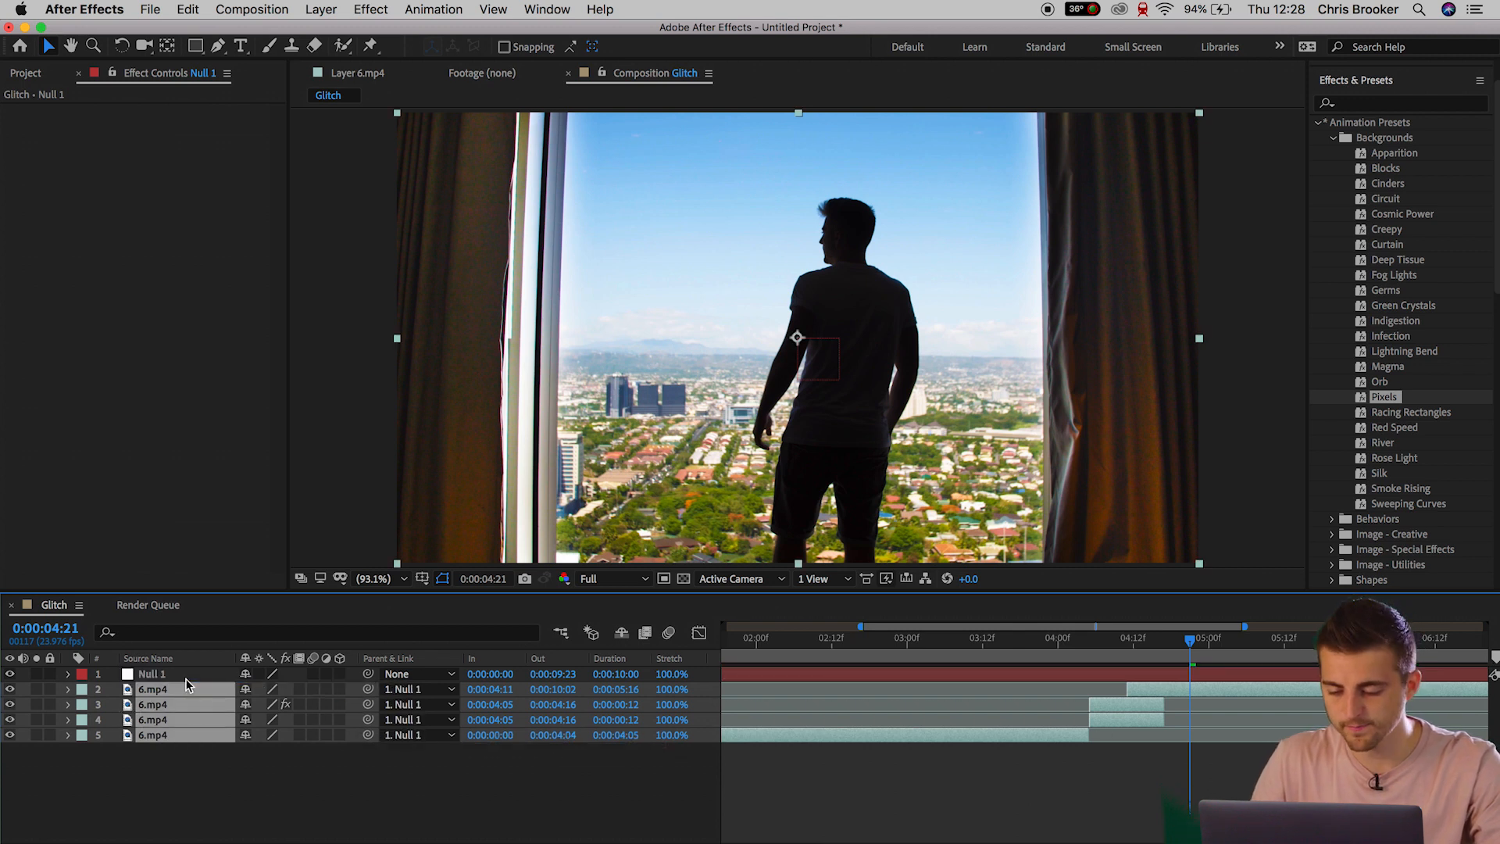
# Start position, scale and rotation keyframes on the null object at 0:00:04:01, just before the glitch segment.
pyautogui.moveTo(1172, 640); pyautogui.dragTo(1063, 650)
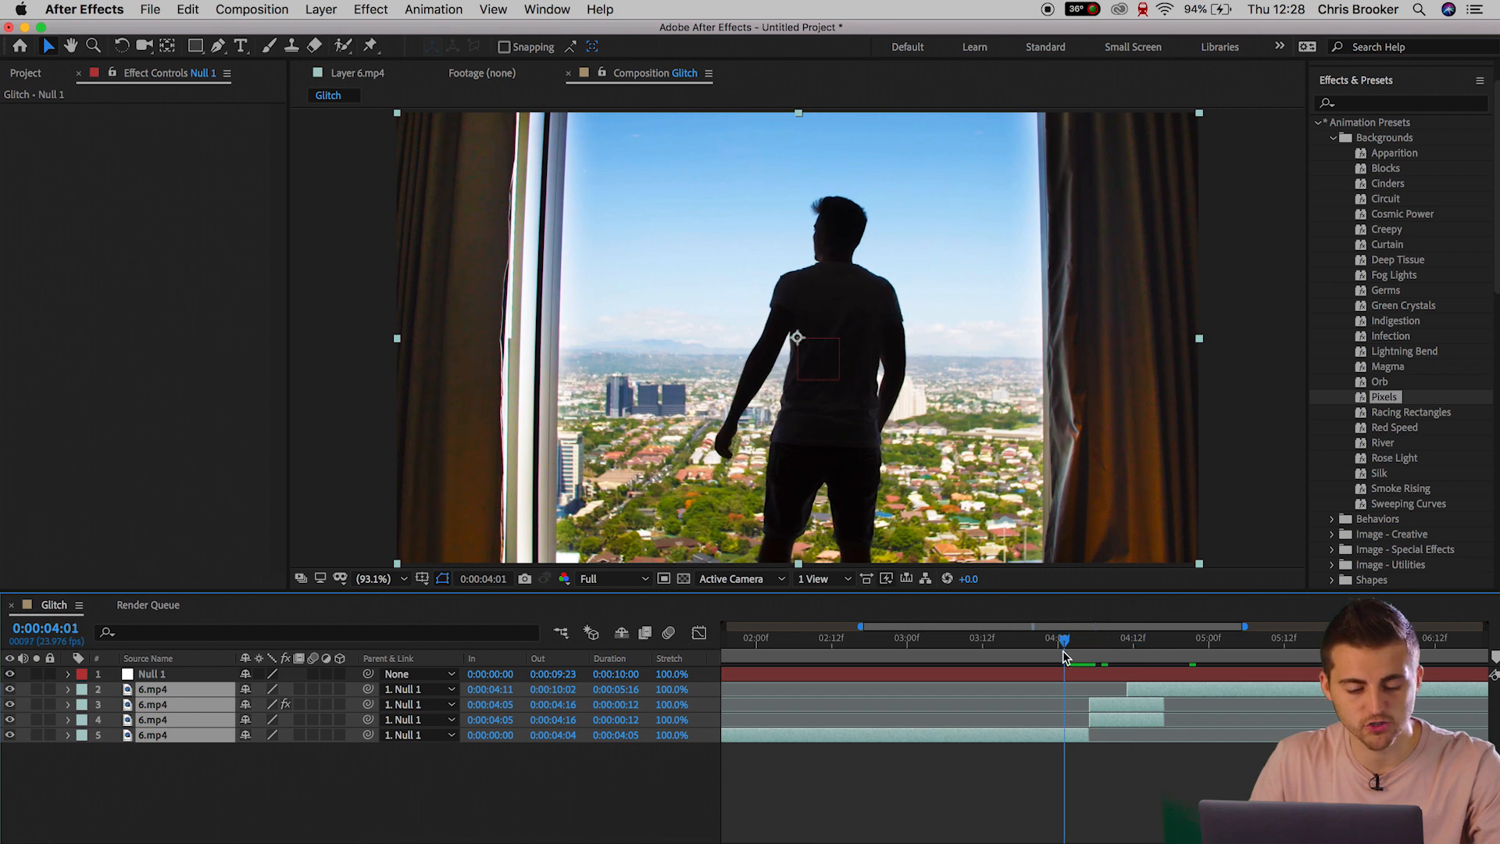
pyautogui.click(68, 675)
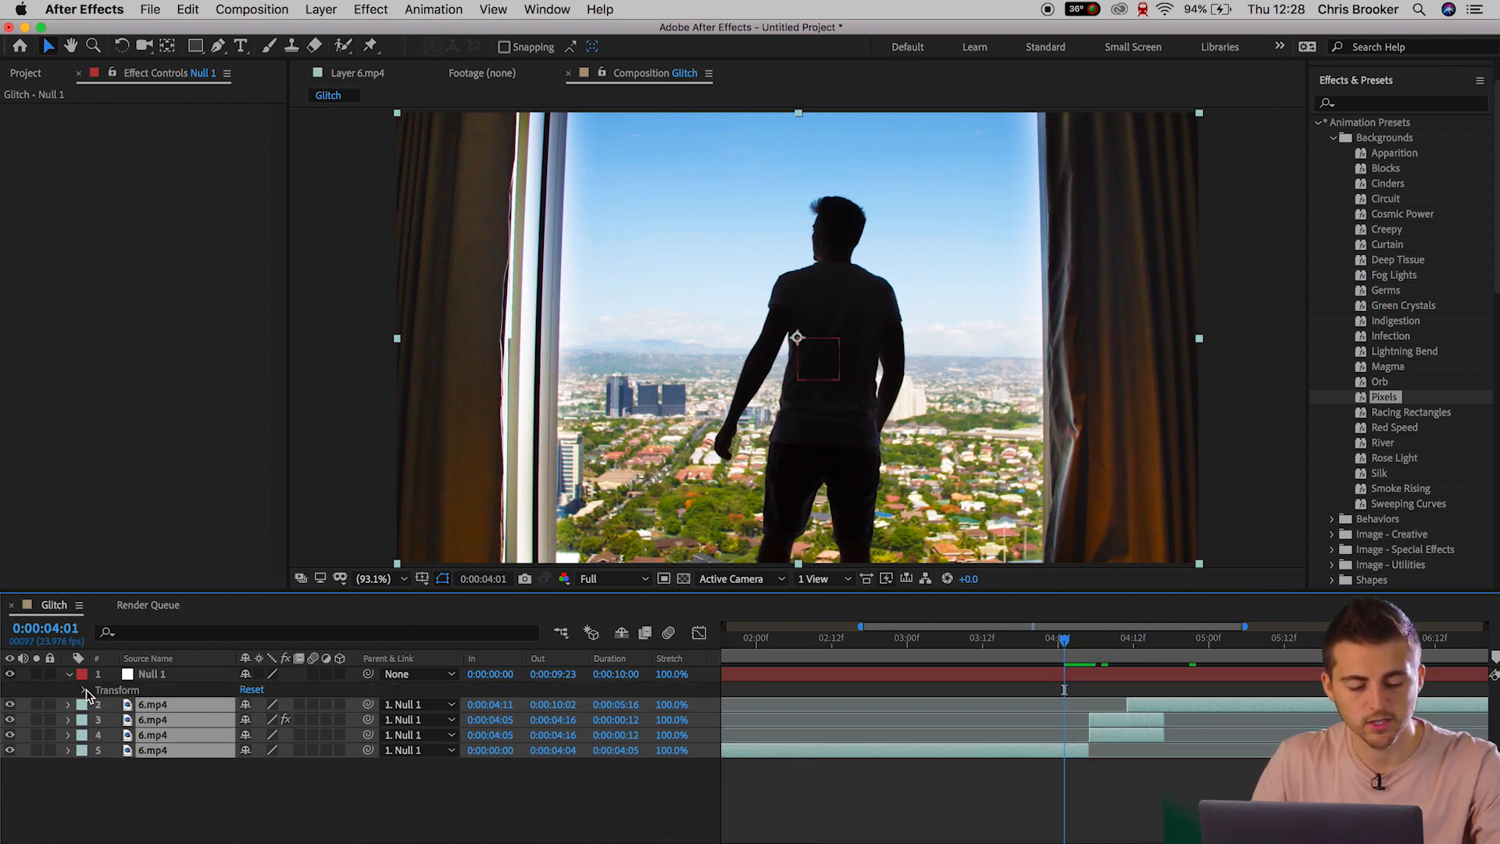
pyautogui.click(85, 690)
pyautogui.click(799, 746)
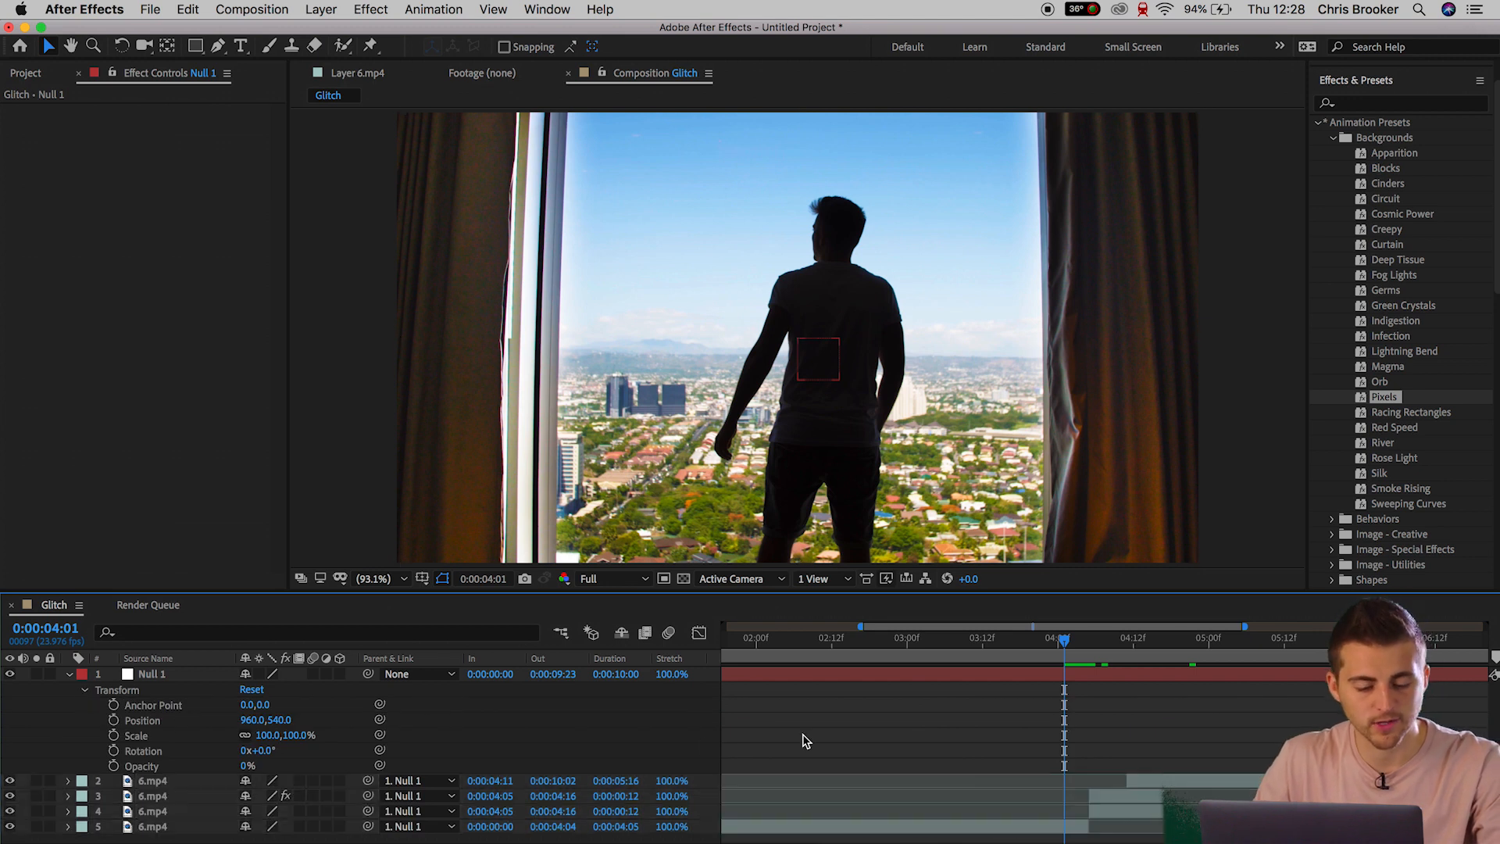
pyautogui.click(113, 720)
pyautogui.click(113, 735)
pyautogui.click(114, 750)
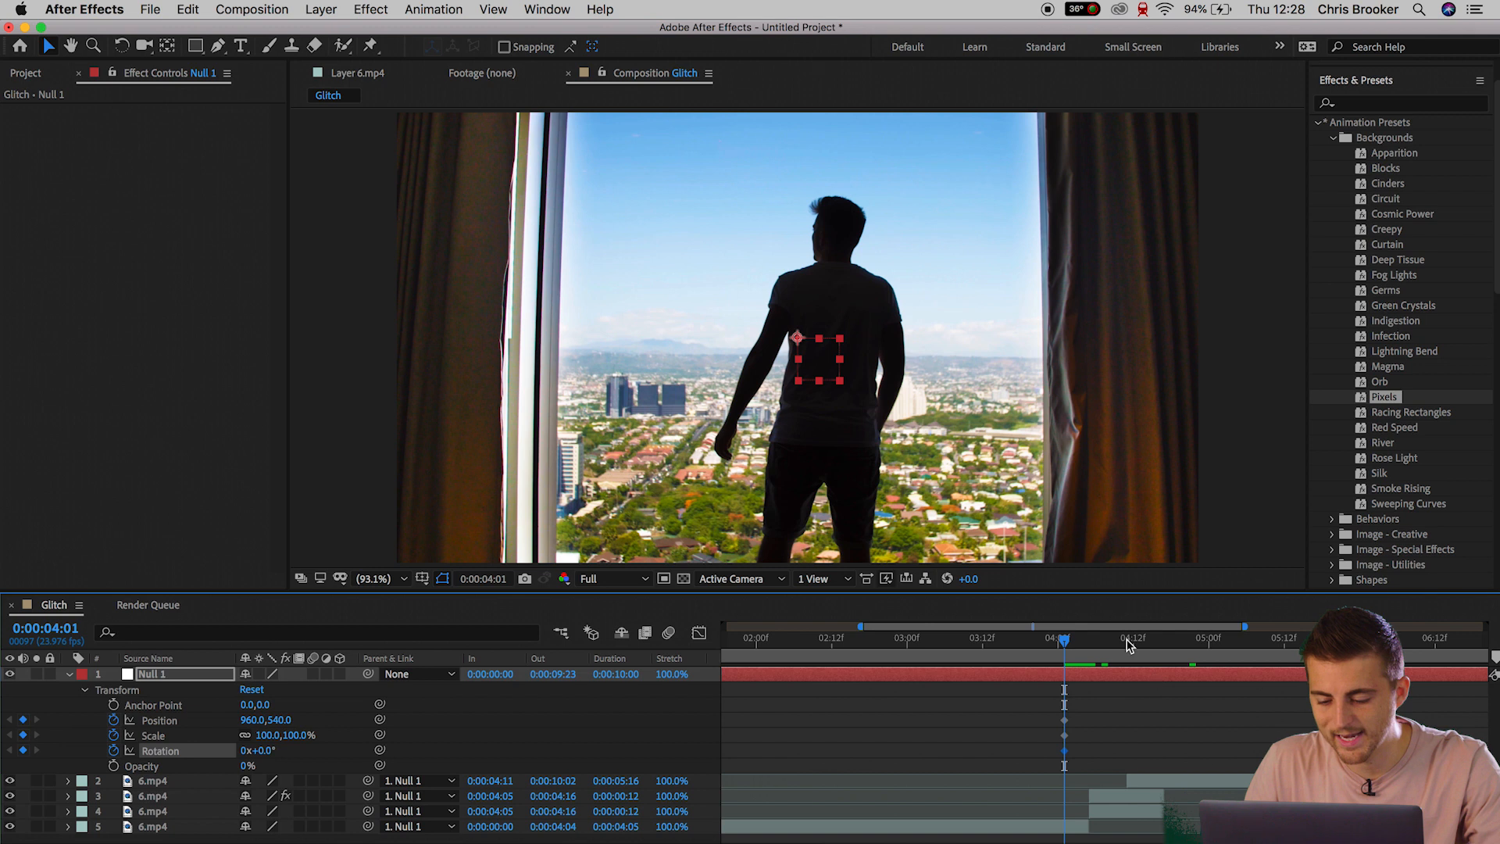
# Add closing keyframes for the null's position, scale and rotation at 0:00:04:14, and move its three opening keyframes to 0:00:04:03.
pyautogui.moveTo(1069, 651); pyautogui.dragTo(1142, 648)
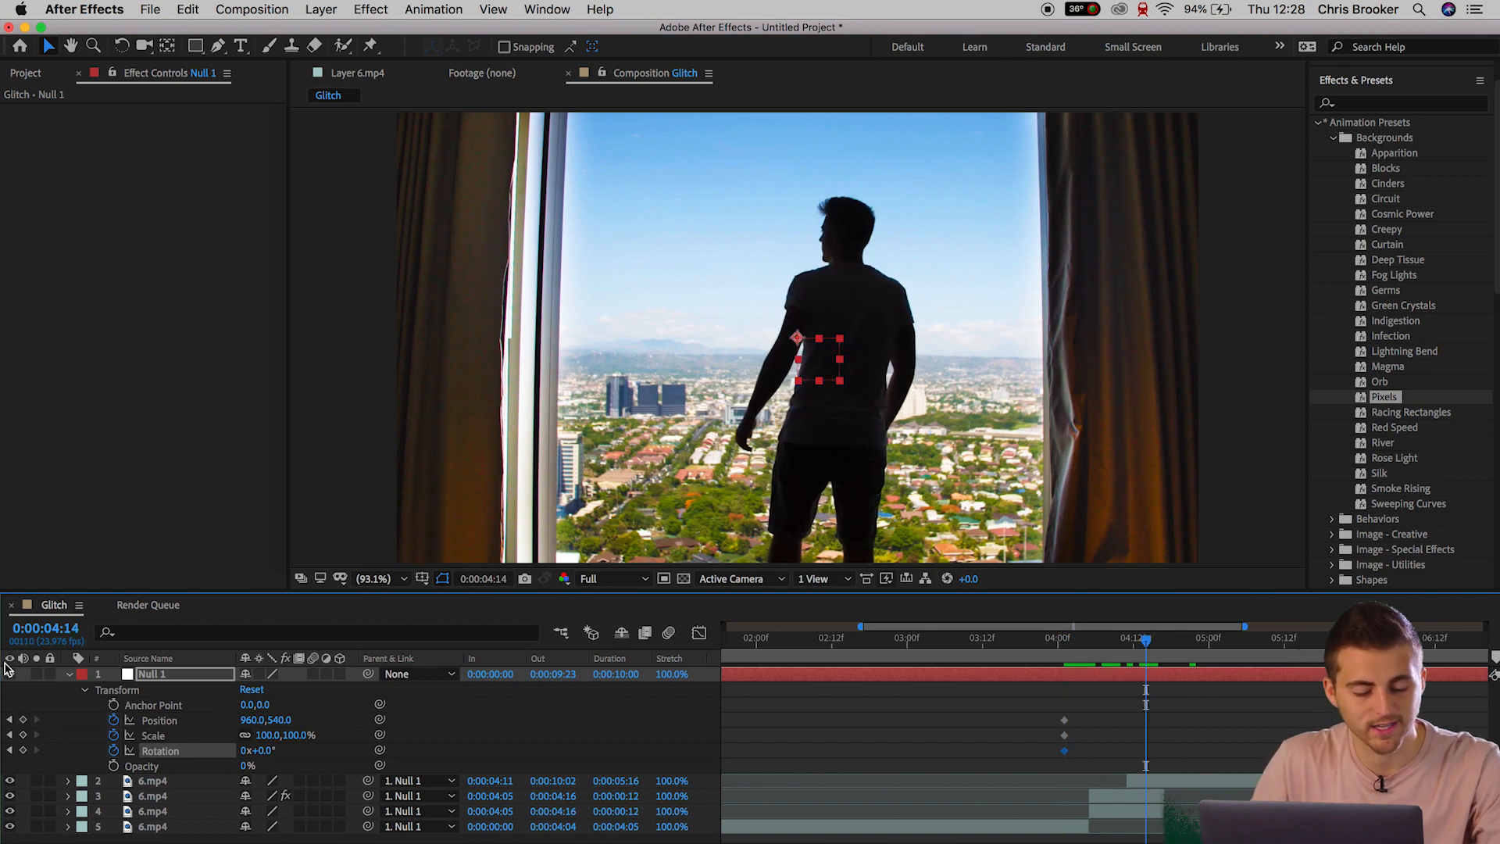
pyautogui.click(23, 736)
pyautogui.click(22, 720)
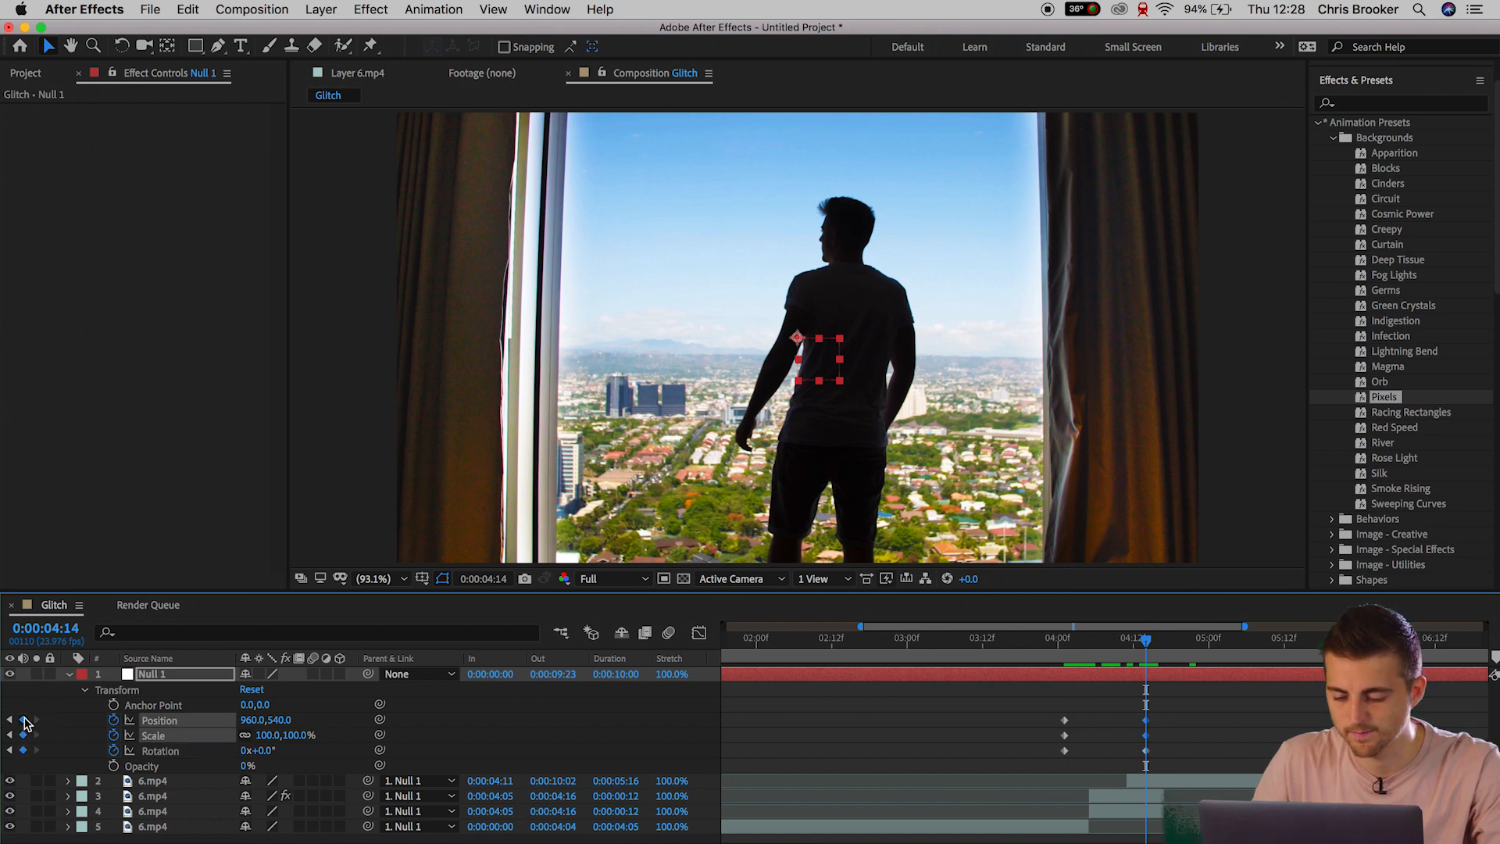
pyautogui.click(1090, 647)
pyautogui.moveTo(1048, 687); pyautogui.dragTo(1078, 751)
pyautogui.click(1065, 750)
# Set the null to 5° rotation, 126% scale and Y position 531 at 0:00:04:06, and to -6.6° and about 118.8% scale at 0:00:04:07.
pyautogui.moveTo(1090, 640)
pyautogui.mouseDown()
pyautogui.moveTo(1075, 649)
pyautogui.moveTo(1094, 649)
pyautogui.mouseUp()
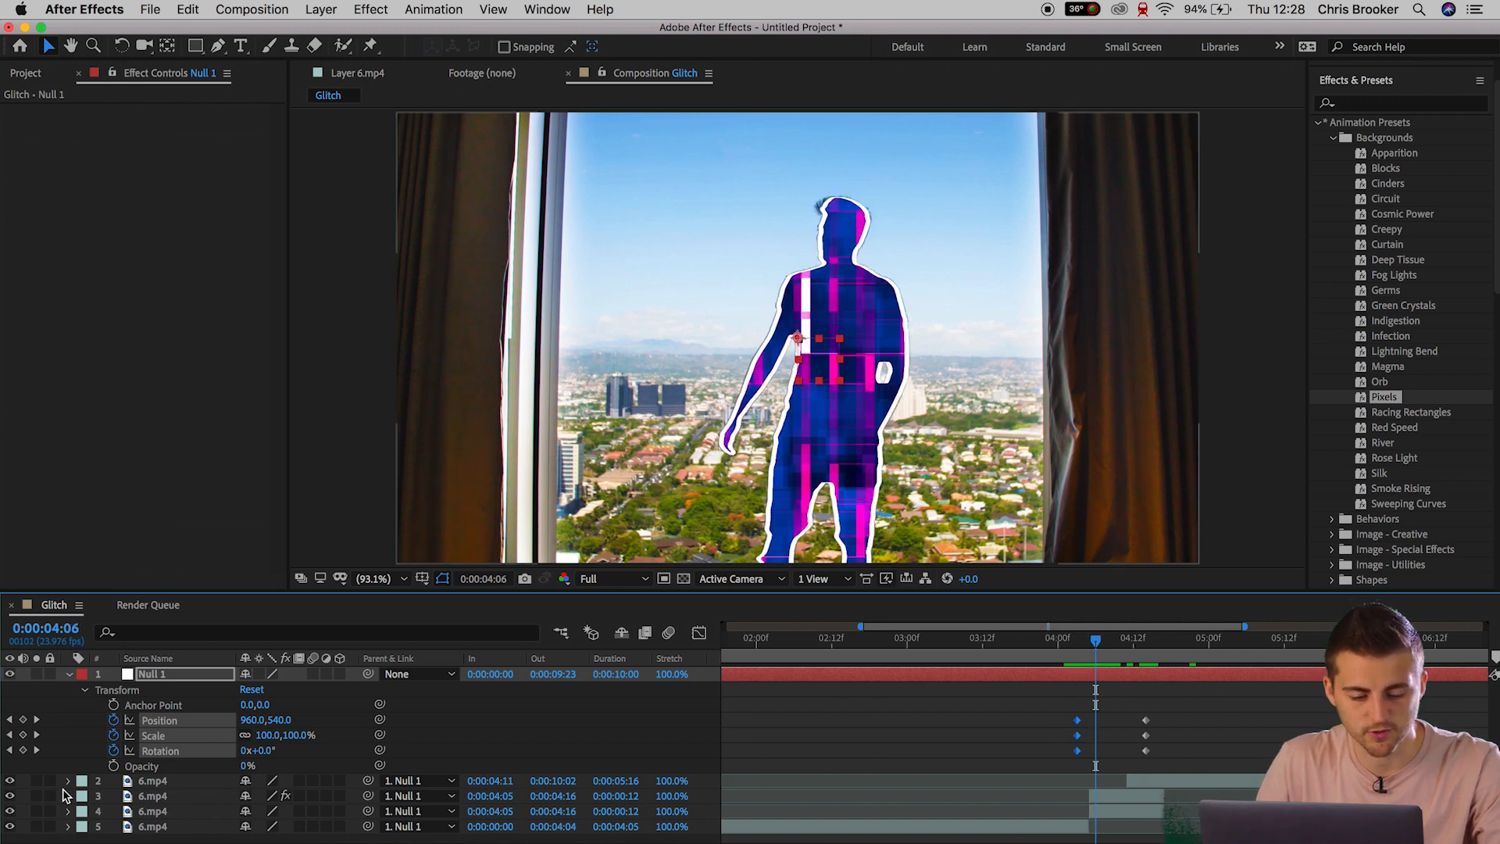
pyautogui.moveTo(274, 749)
pyautogui.mouseDown()
pyautogui.moveTo(297, 748)
pyautogui.moveTo(271, 752)
pyautogui.moveTo(266, 724)
pyautogui.moveTo(290, 725)
pyautogui.mouseUp()
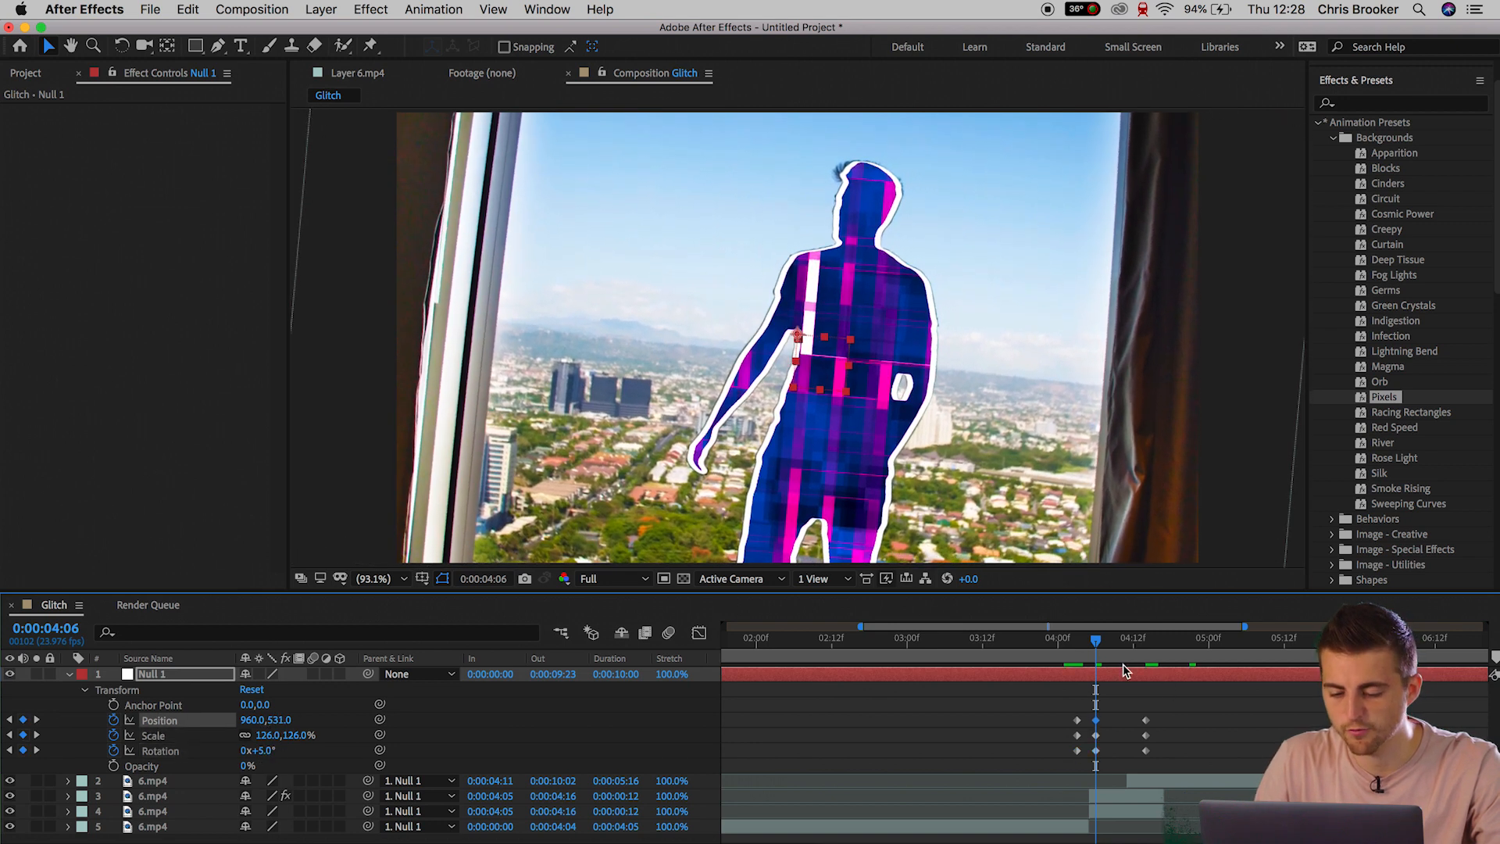
pyautogui.click(1099, 649)
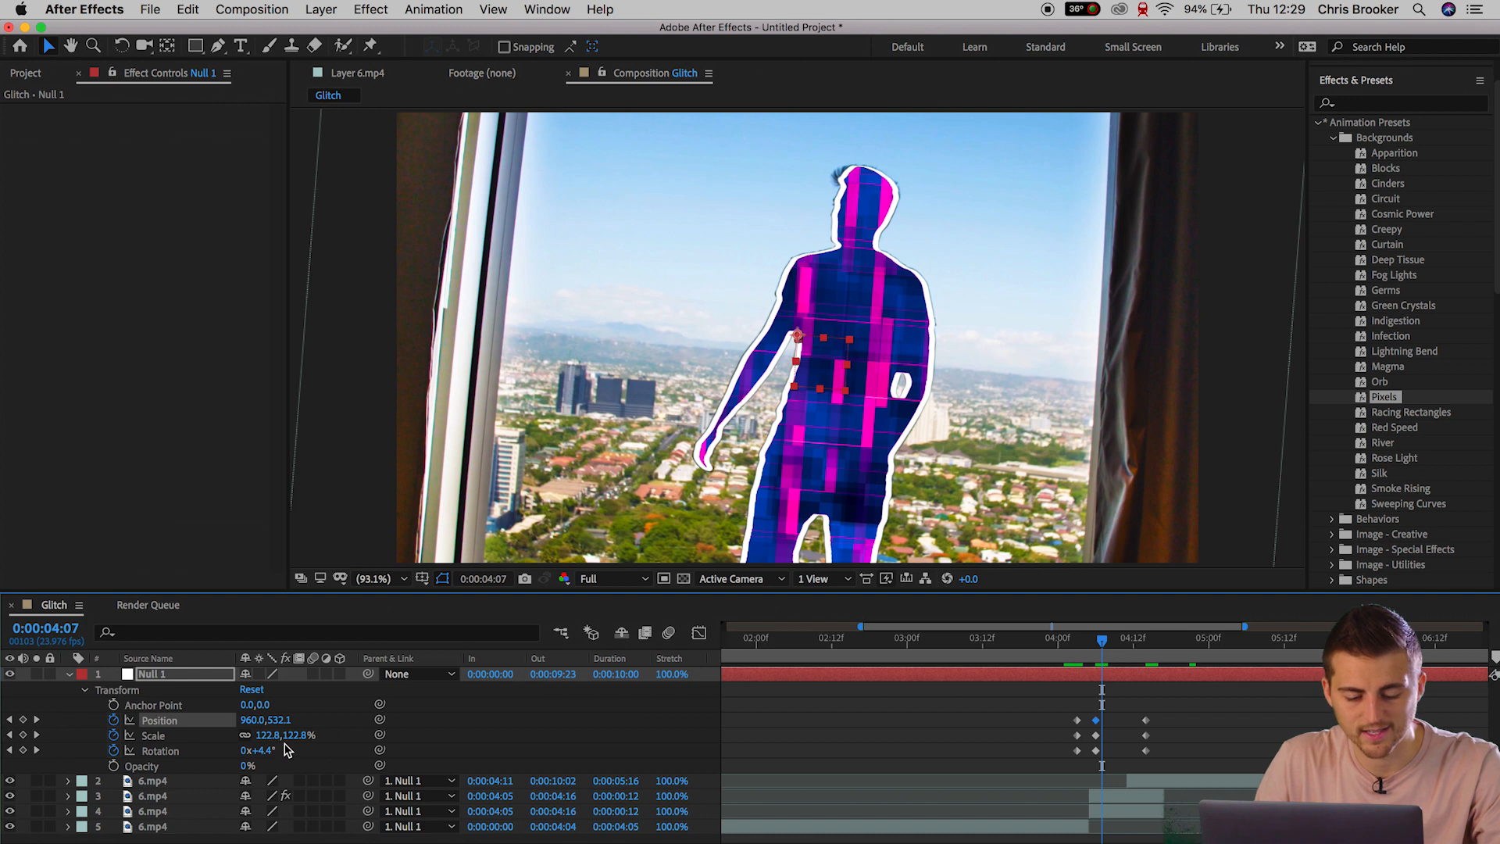
pyautogui.moveTo(266, 752)
pyautogui.mouseDown()
pyautogui.moveTo(234, 752)
pyautogui.moveTo(274, 736)
pyautogui.mouseUp()
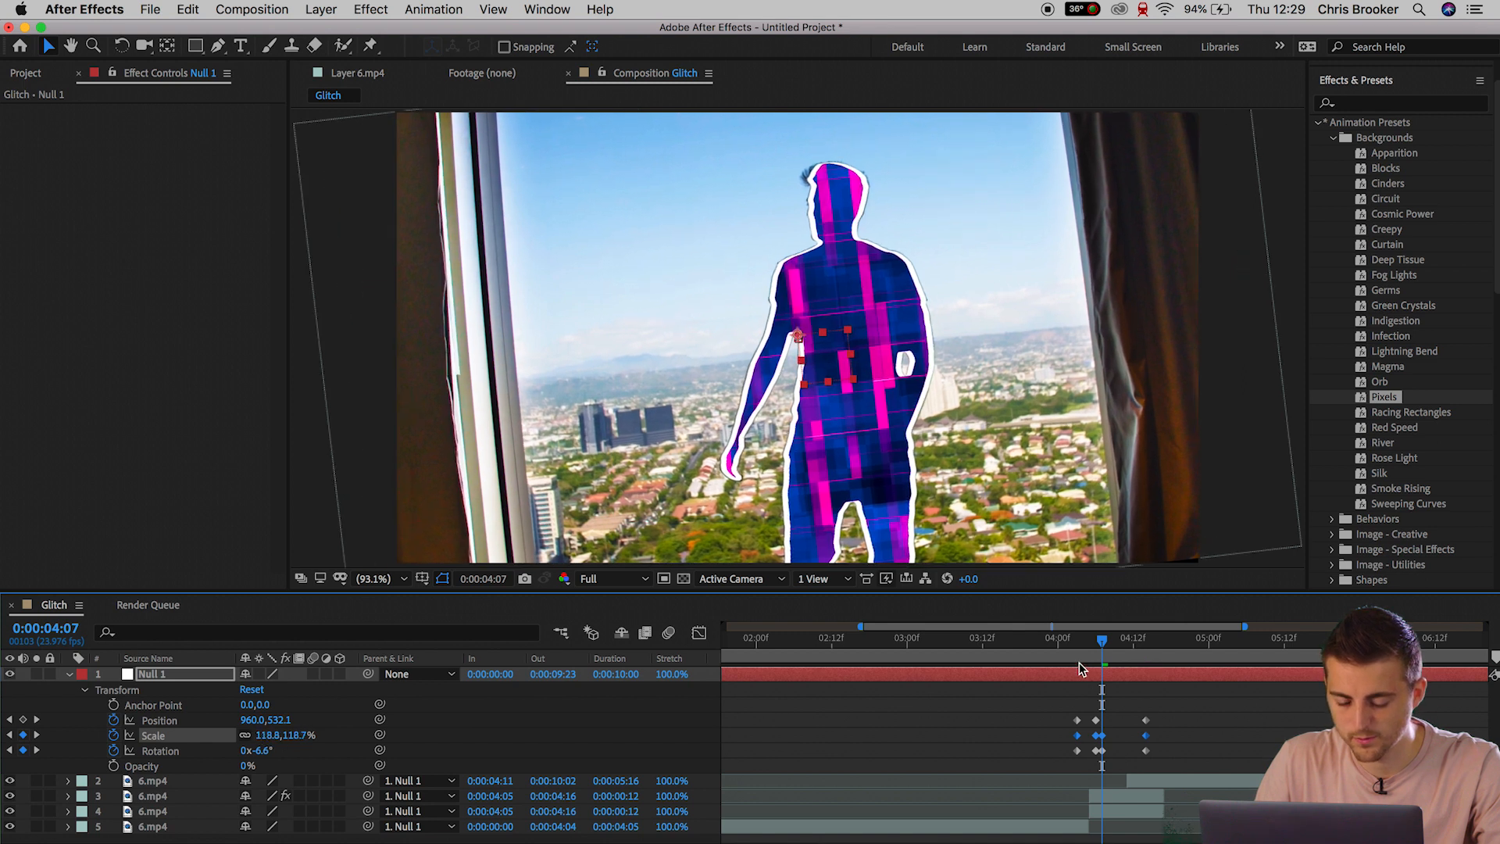
# Keyframe the null's X position to 813 and rotation to 0.3° at 0:00:04:08, and adjust its X position at 0:00:04:11.
pyautogui.click(1109, 655)
pyautogui.moveTo(254, 719); pyautogui.dragTo(168, 720)
pyautogui.moveTo(265, 752); pyautogui.dragTo(891, 754)
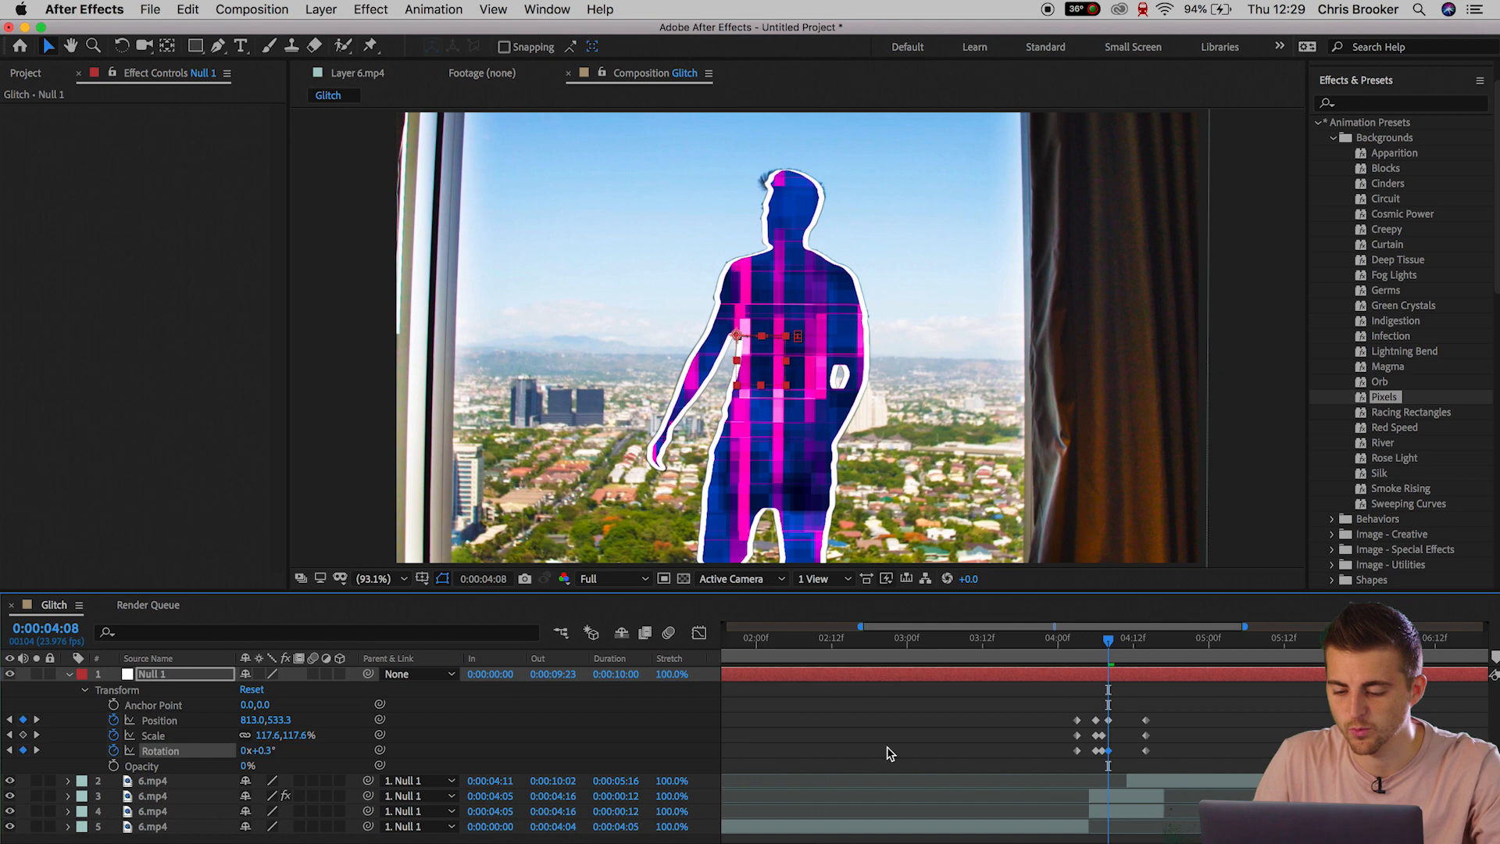
pyautogui.click(1126, 659)
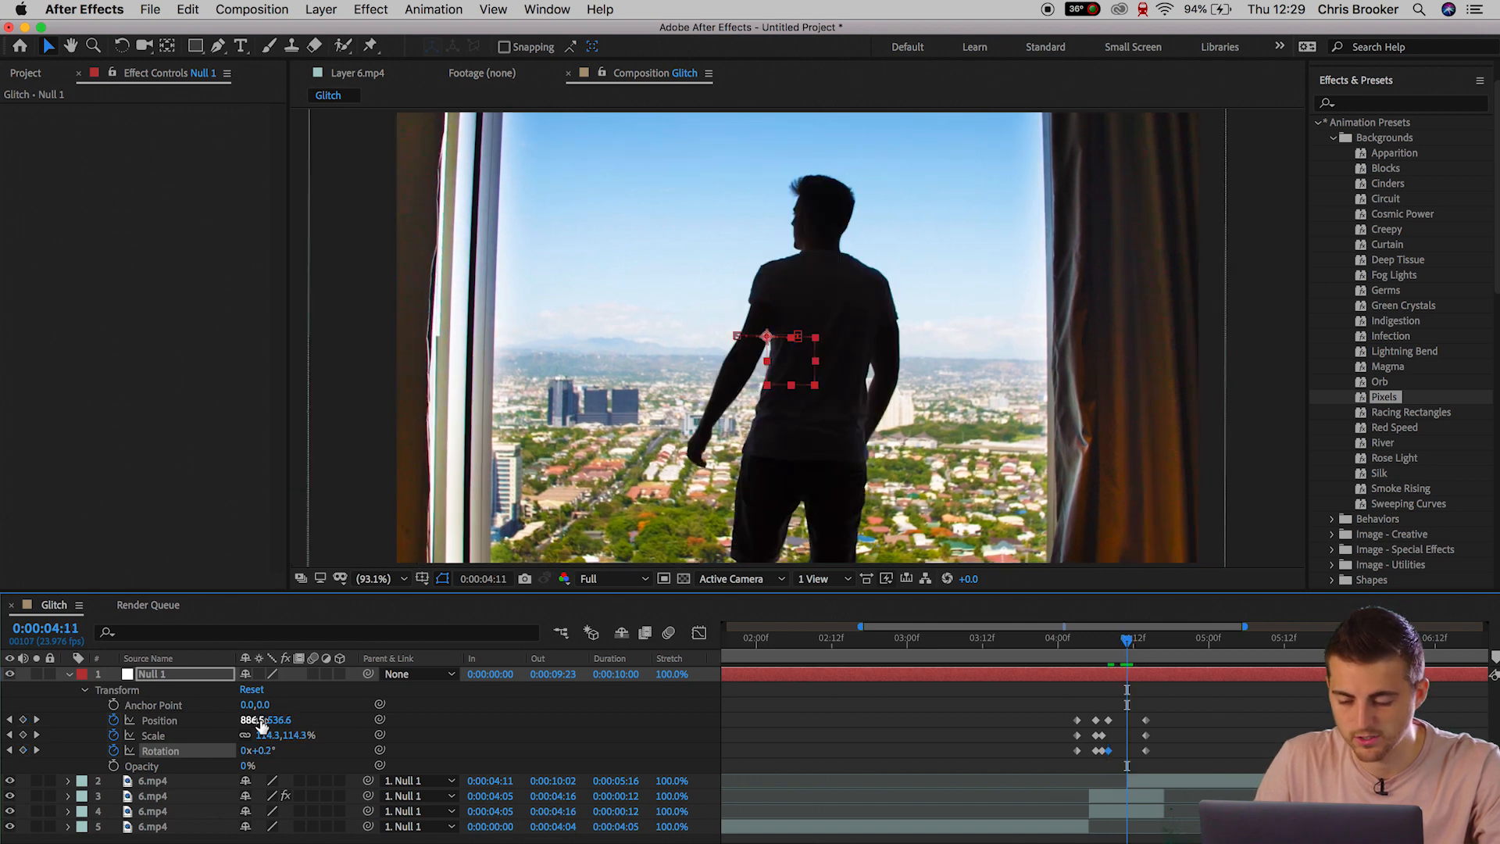
pyautogui.moveTo(262, 720); pyautogui.dragTo(228, 719)
# Play back the null's shaking movement over the glitch several times from around 0:00:04:00.
pyautogui.click(1056, 649)
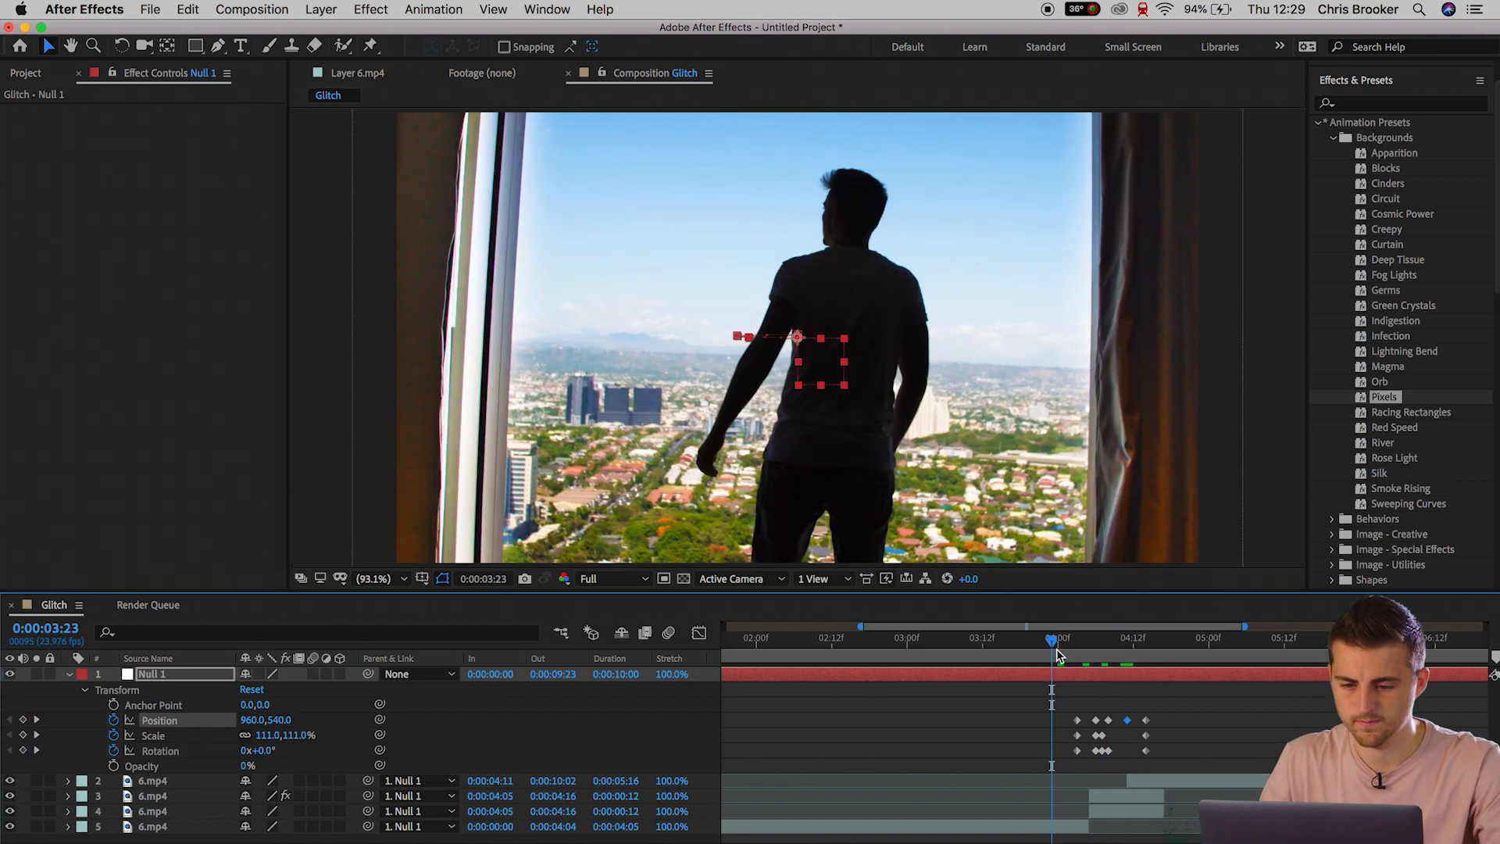
pyautogui.click(1065, 652)
pyautogui.press('space')
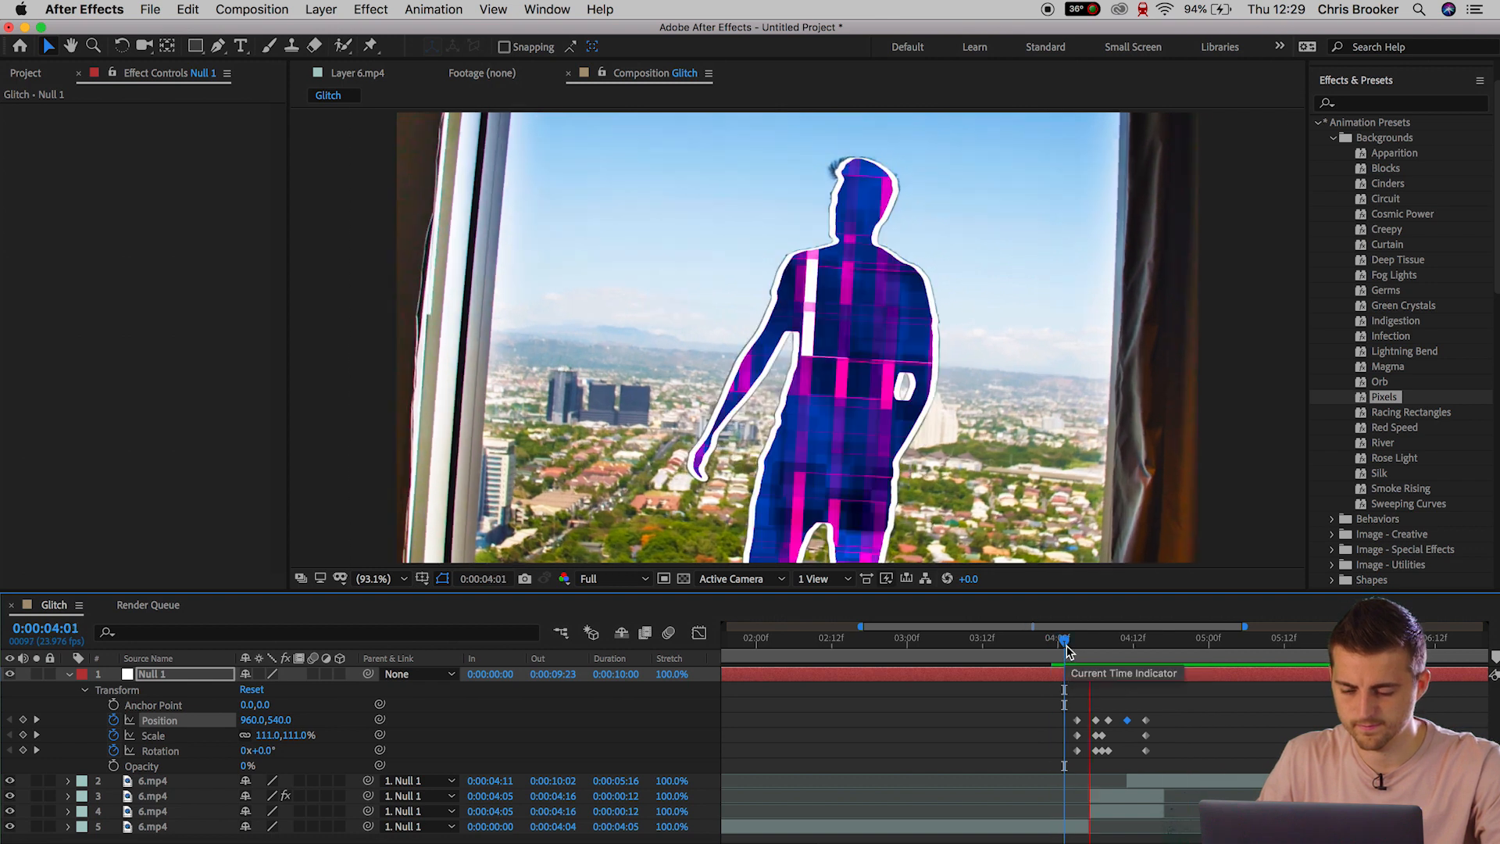
pyautogui.press('space')
pyautogui.press('space')
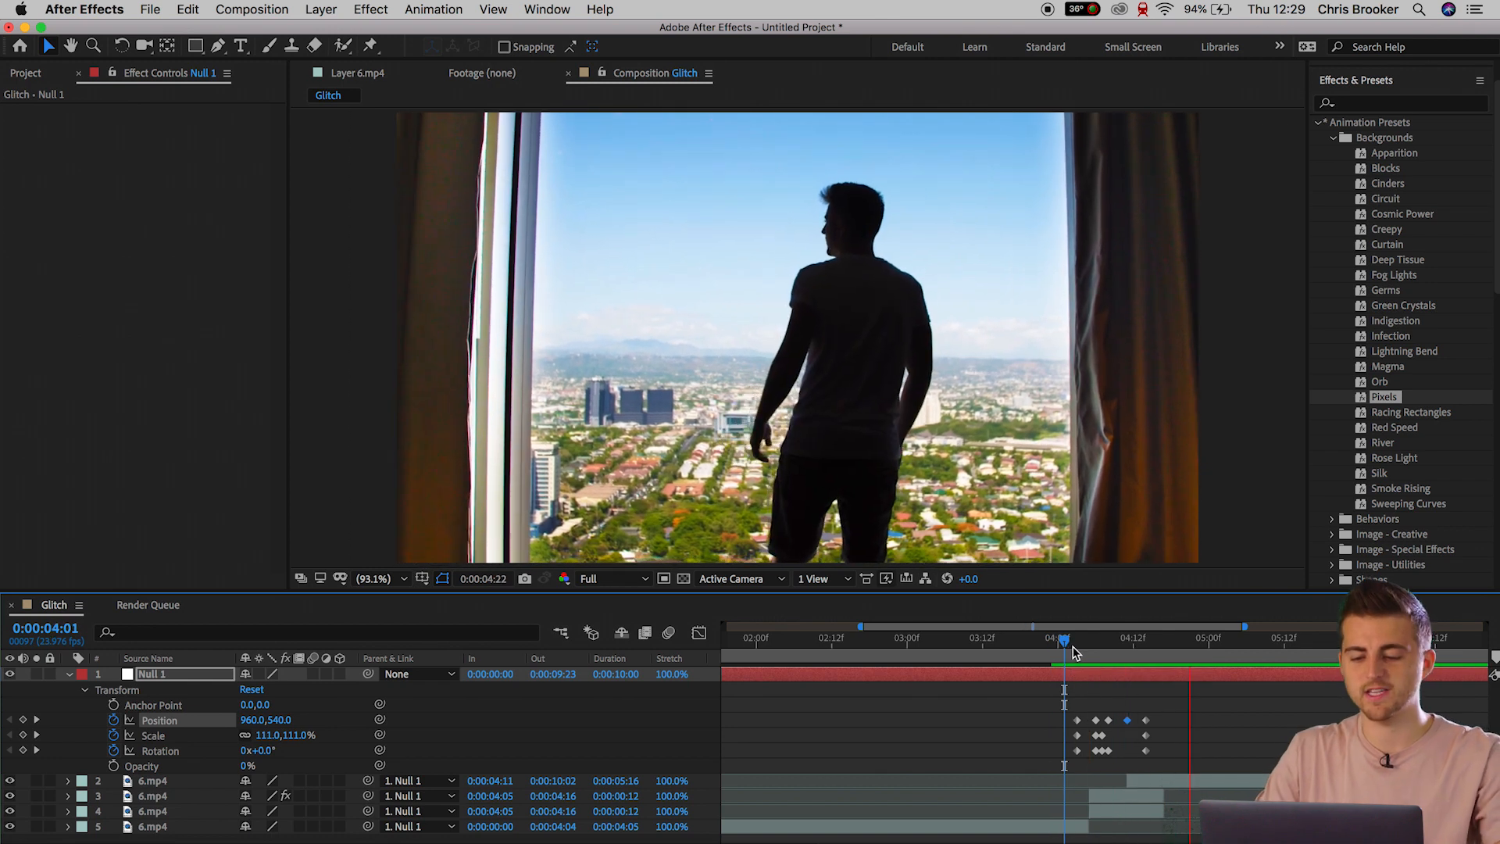
pyautogui.click(1059, 653)
pyautogui.press('space')
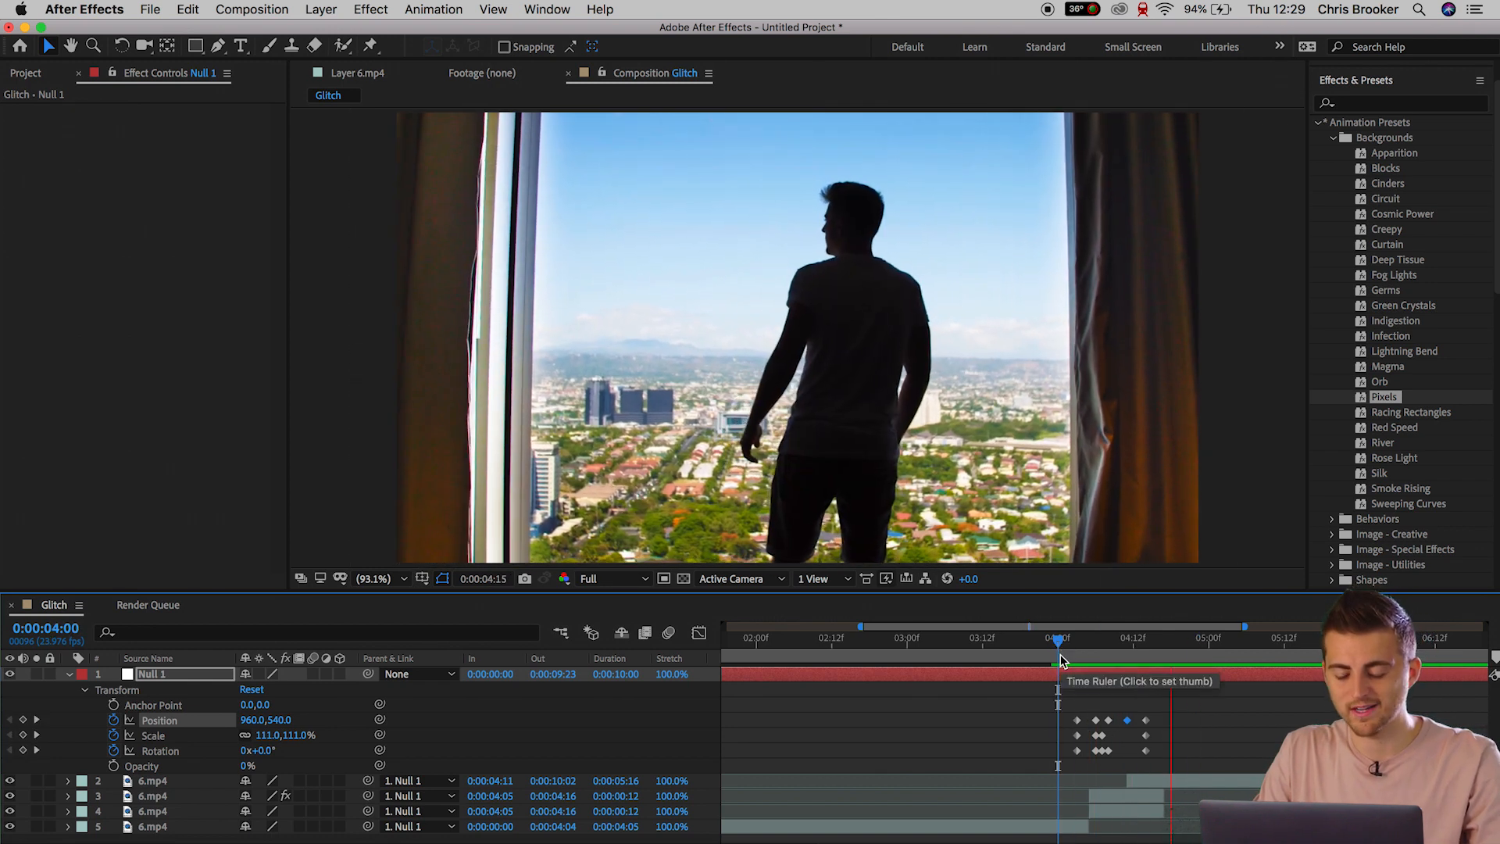
pyautogui.click(1128, 663)
pyautogui.press('space')
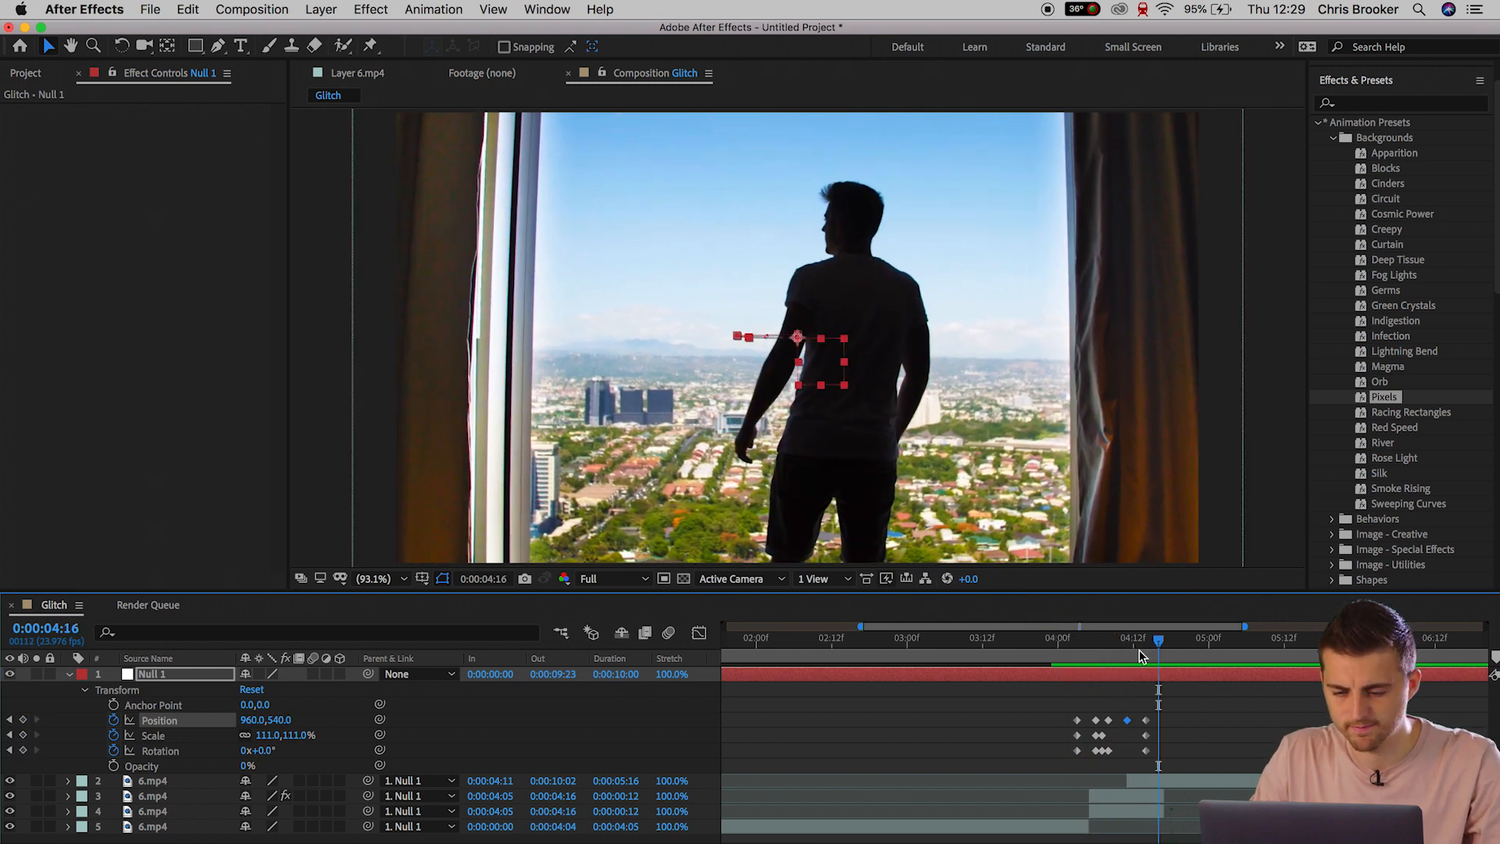
pyautogui.click(1063, 640)
pyautogui.press('space')
pyautogui.click(1059, 640)
pyautogui.press('space')
pyautogui.press('space')
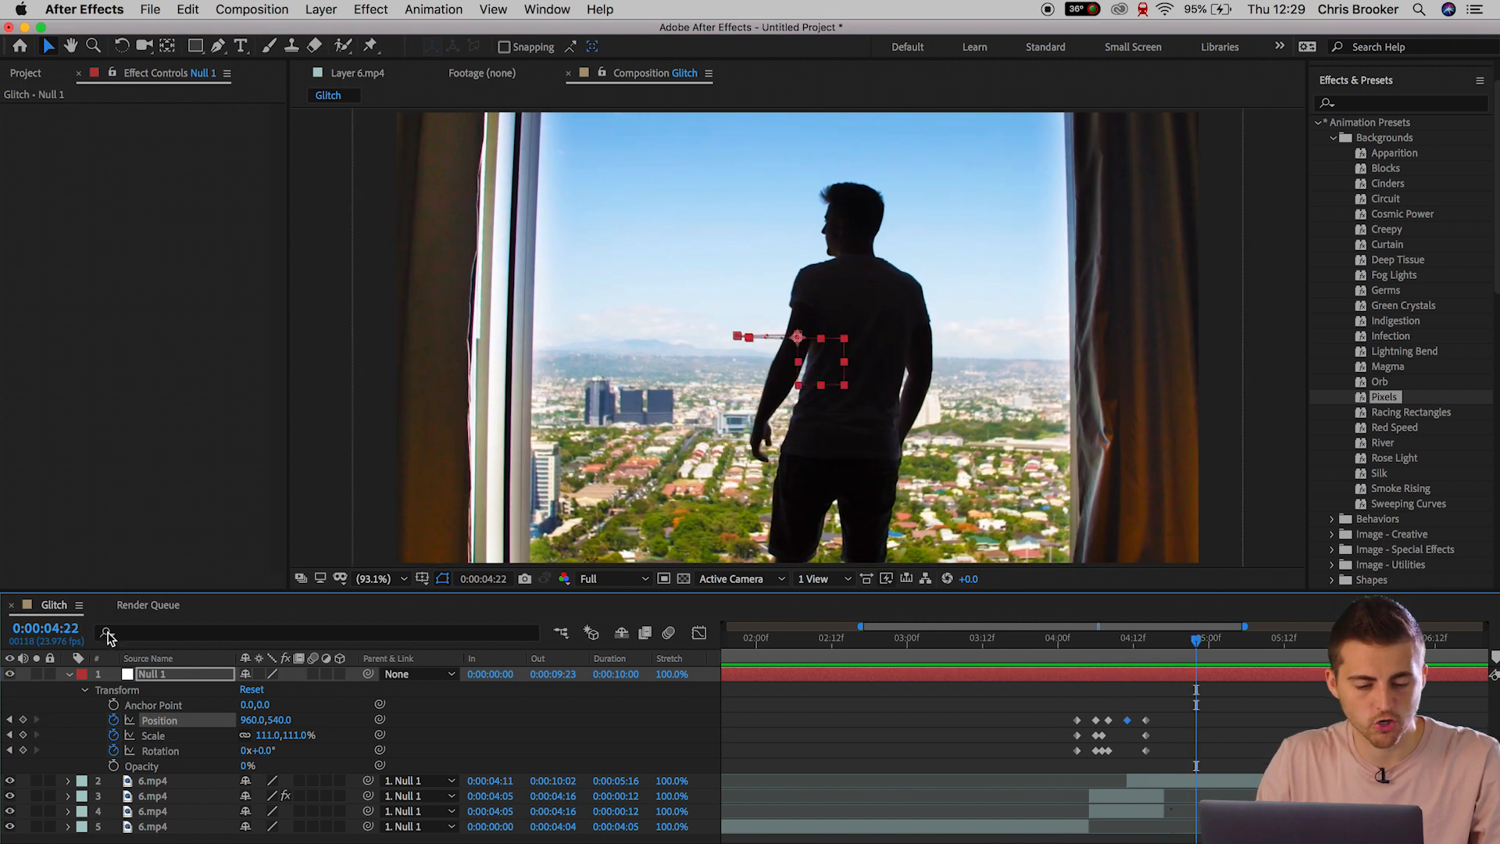
# Pre-compose the null and all four 6.mp4 layers into a new composition named Glitch, moving all attributes into it.
pyautogui.click(69, 675)
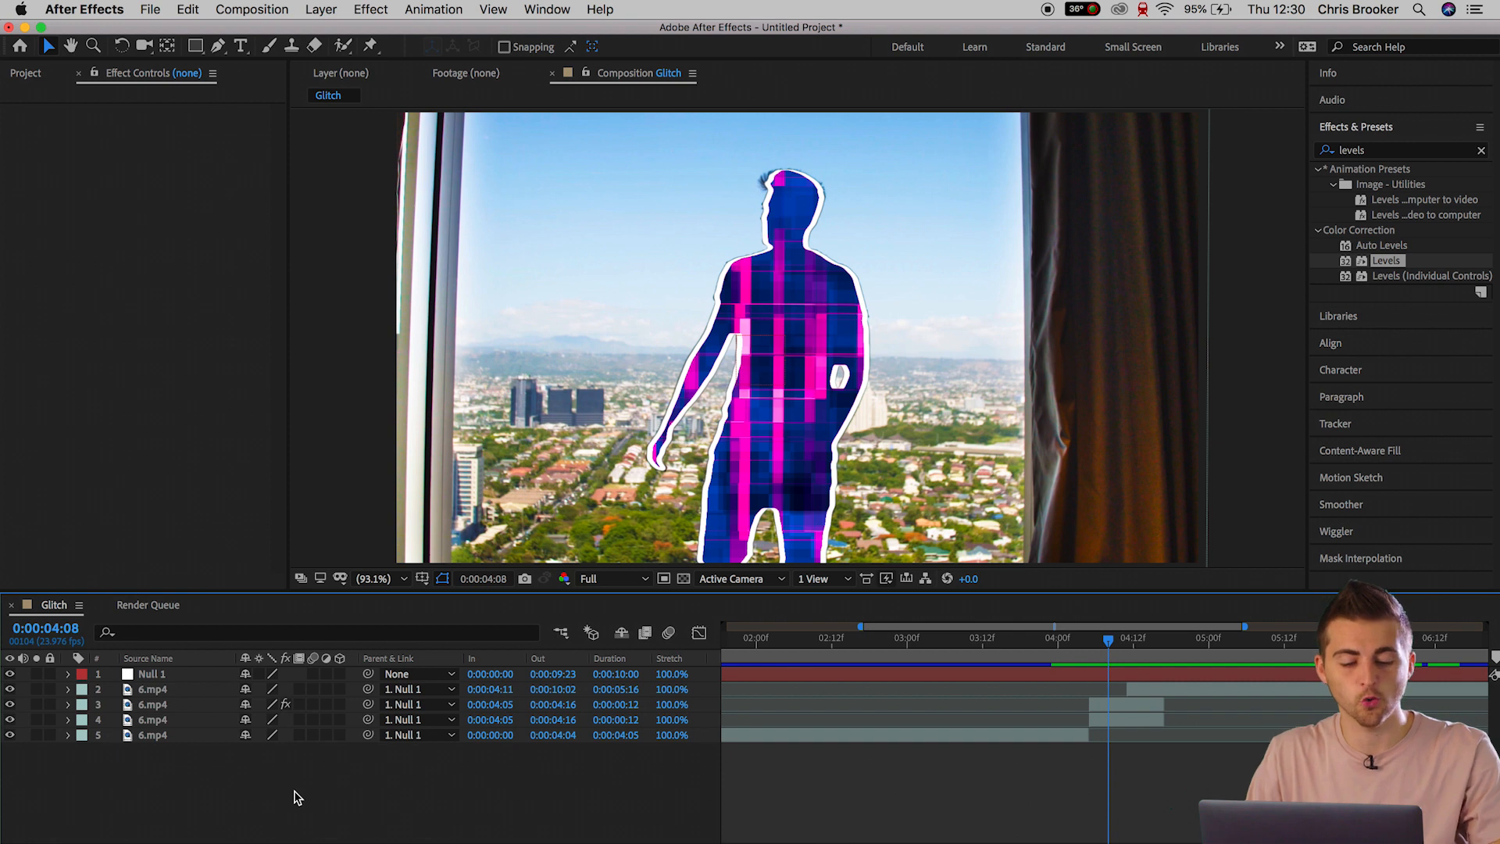
pyautogui.moveTo(164, 803); pyautogui.dragTo(168, 678)
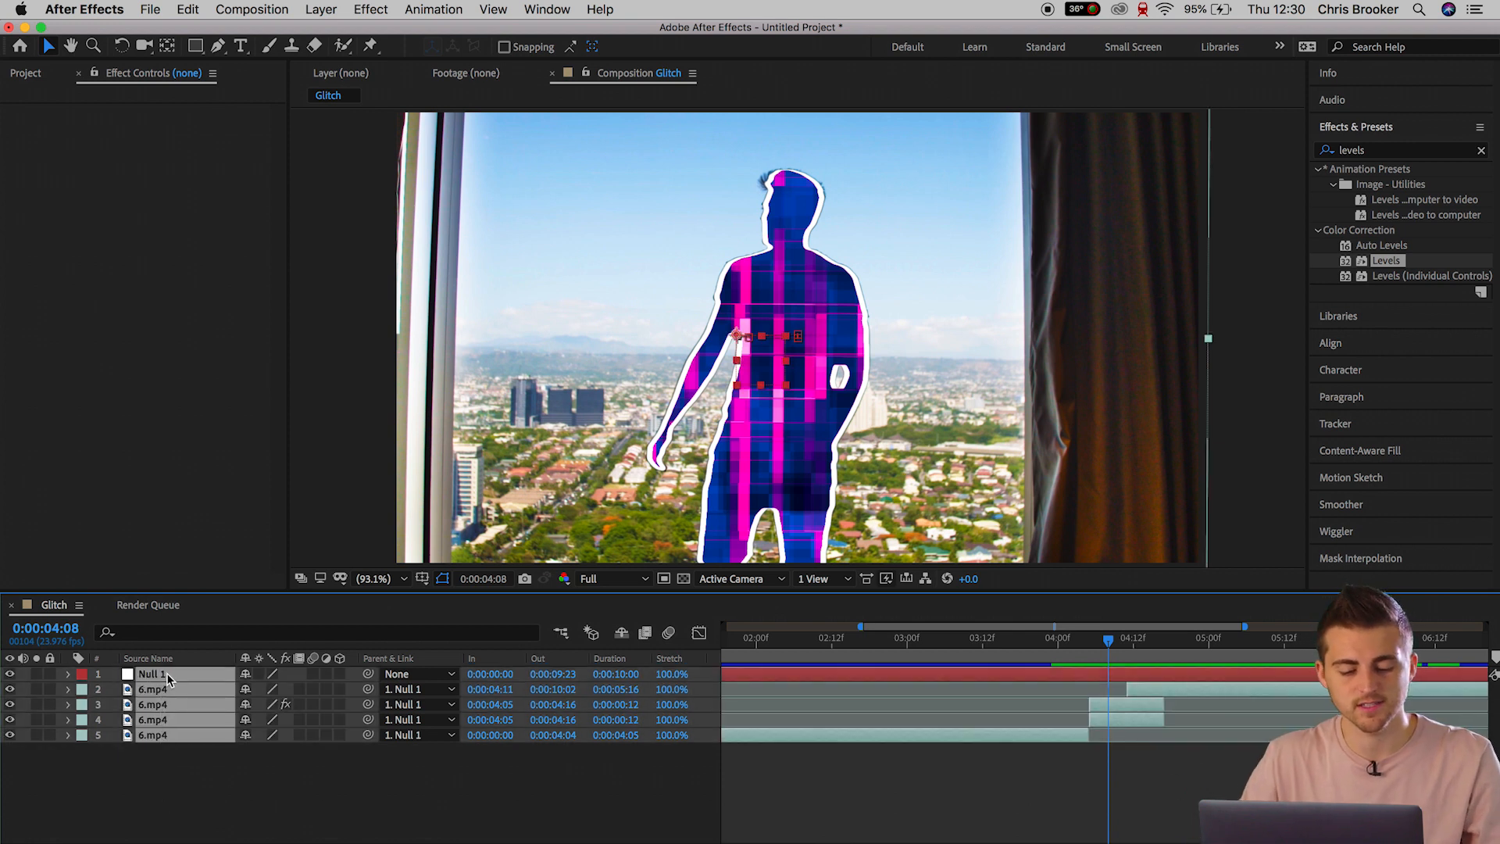
pyautogui.rightClick(167, 678)
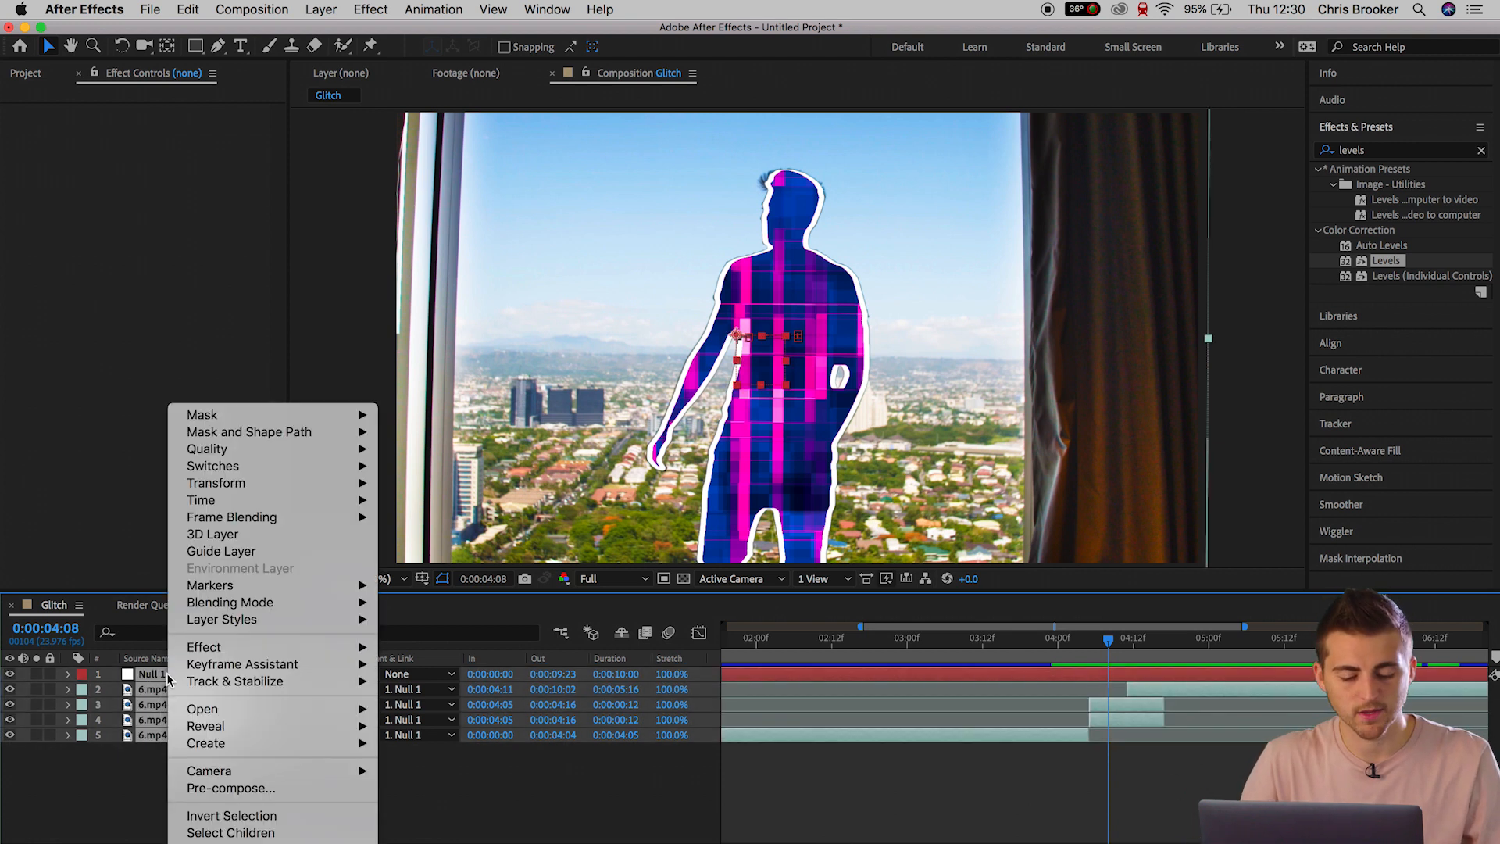
pyautogui.click(234, 788)
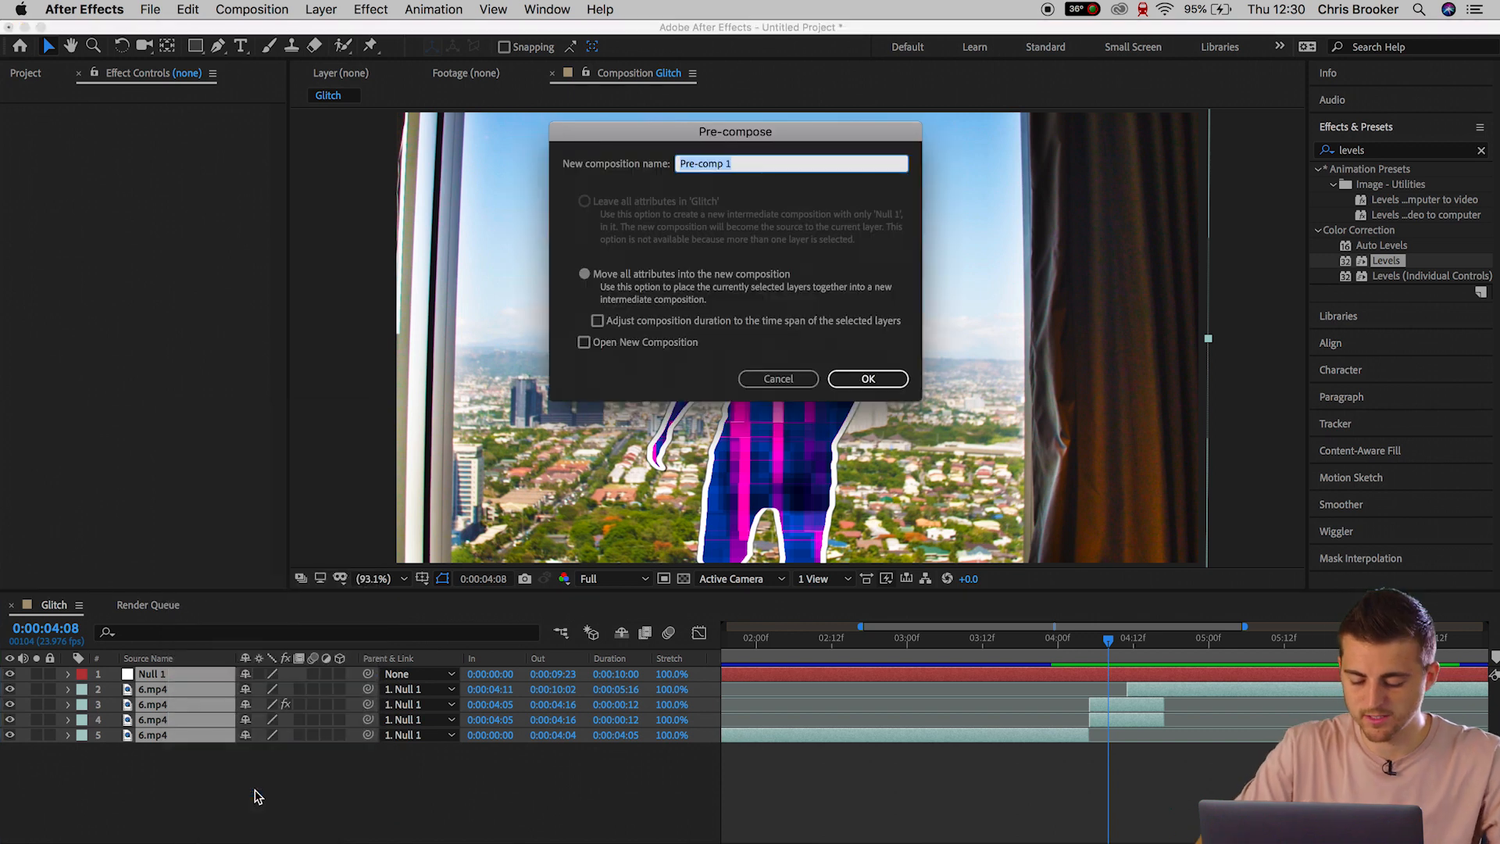
pyautogui.write('Glitch')
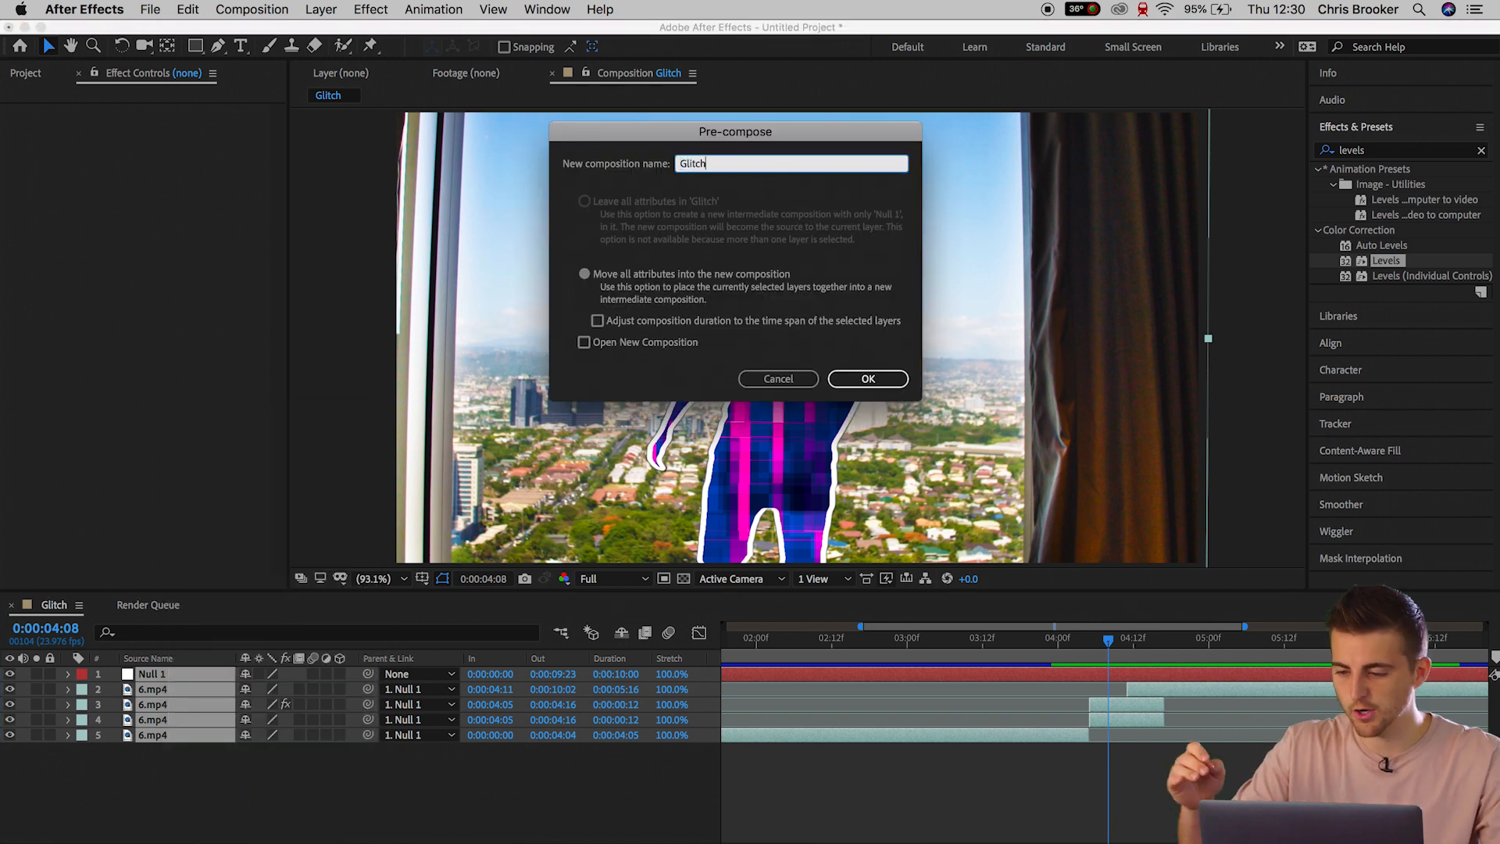
pyautogui.press('Return')
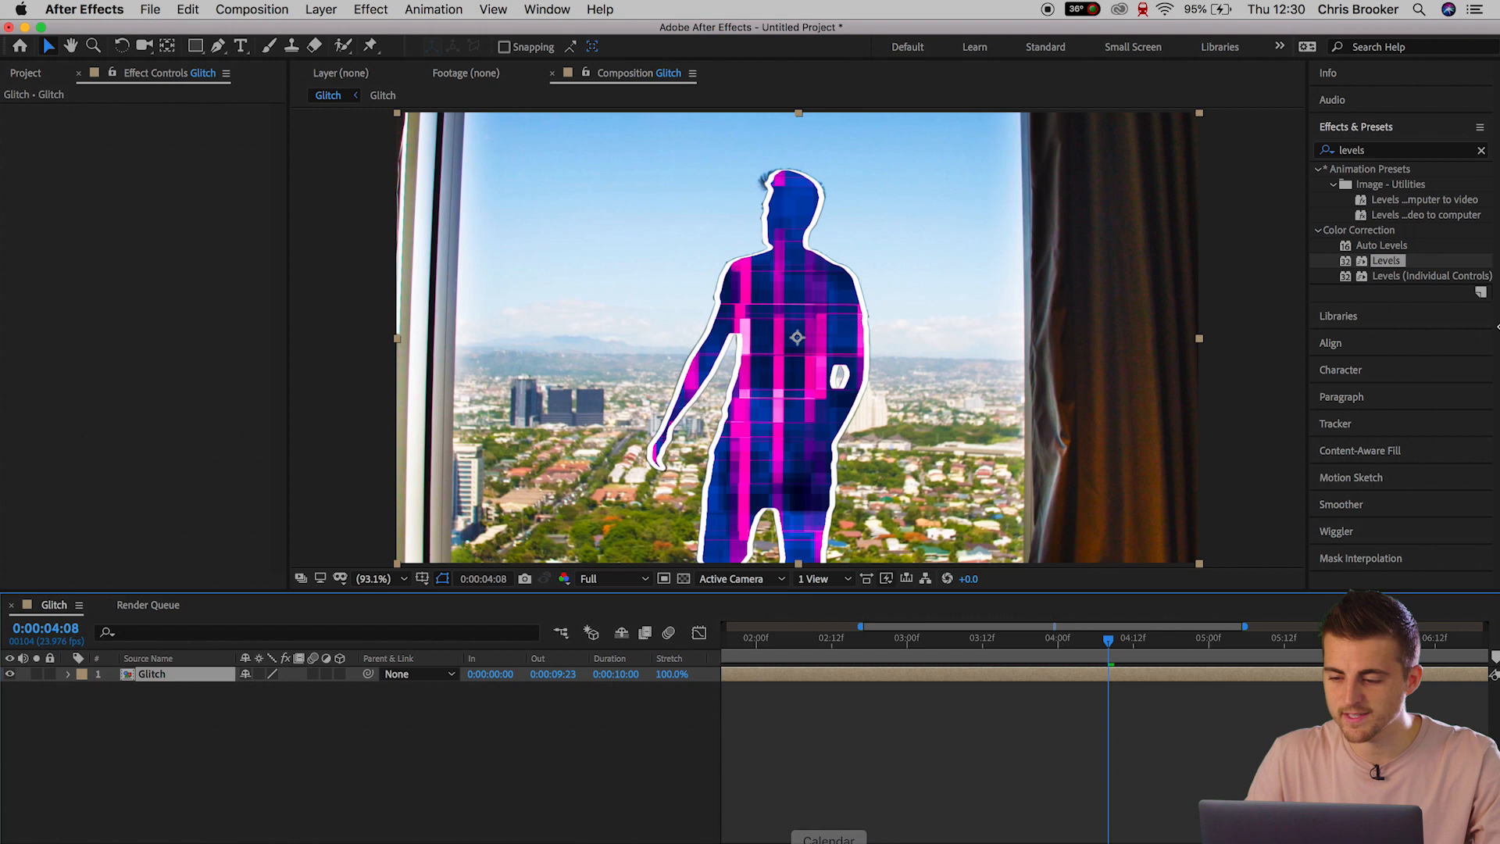
# Find the Levels effect and apply it to the pre-composed Glitch layer.
pyautogui.click(1482, 150)
pyautogui.click(1397, 151)
pyautogui.write('leve')
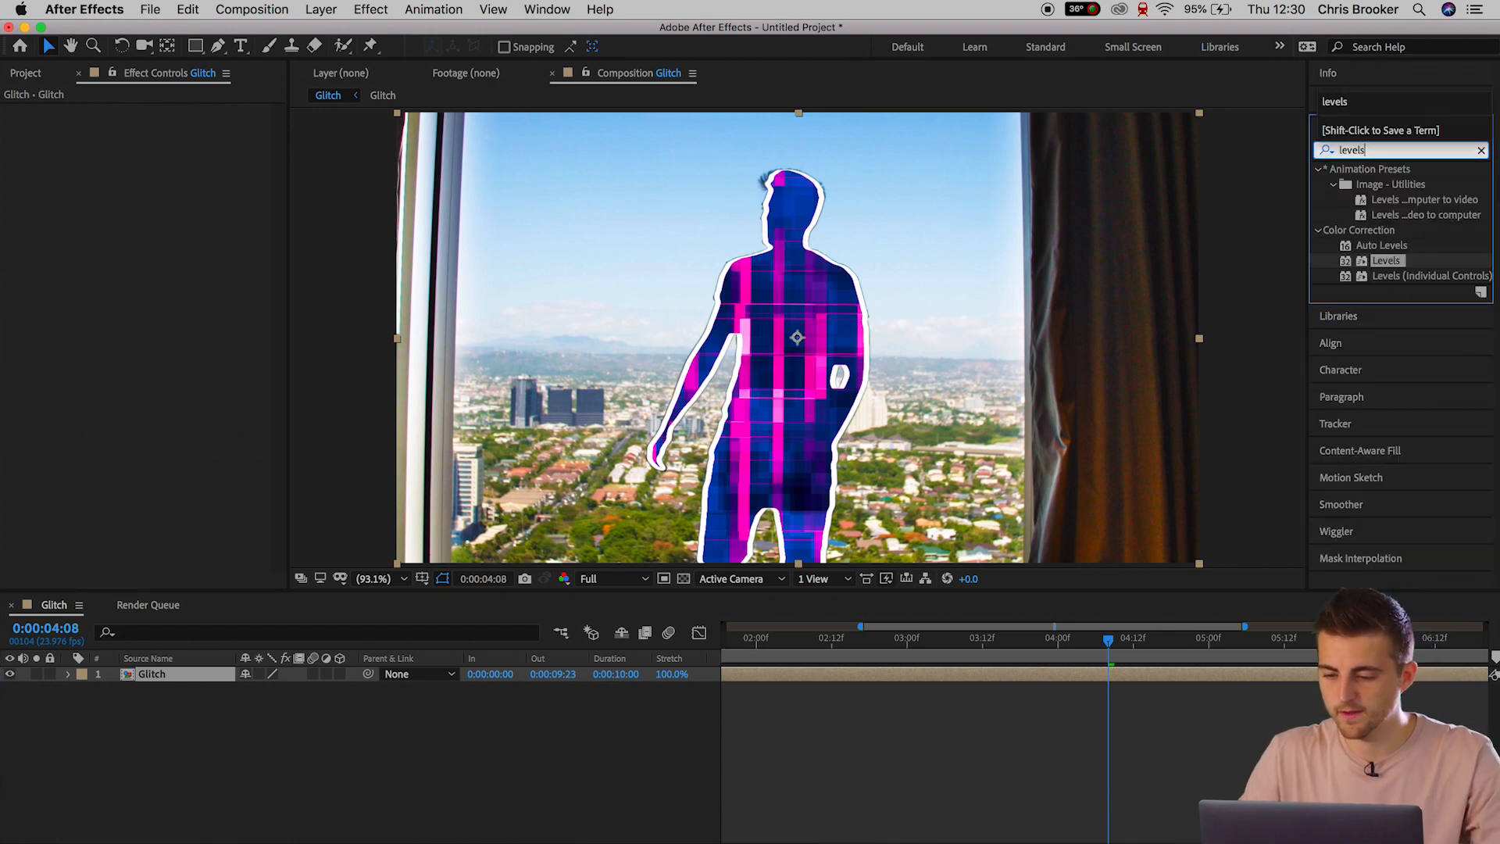
pyautogui.click(1383, 263)
pyautogui.moveTo(1396, 266); pyautogui.dragTo(1075, 649)
# Start a Levels histogram keyframe at 0:00:04:03 and lower Input White to 104.5 at 0:00:04:06 for a bright flash.
pyautogui.click(1087, 644)
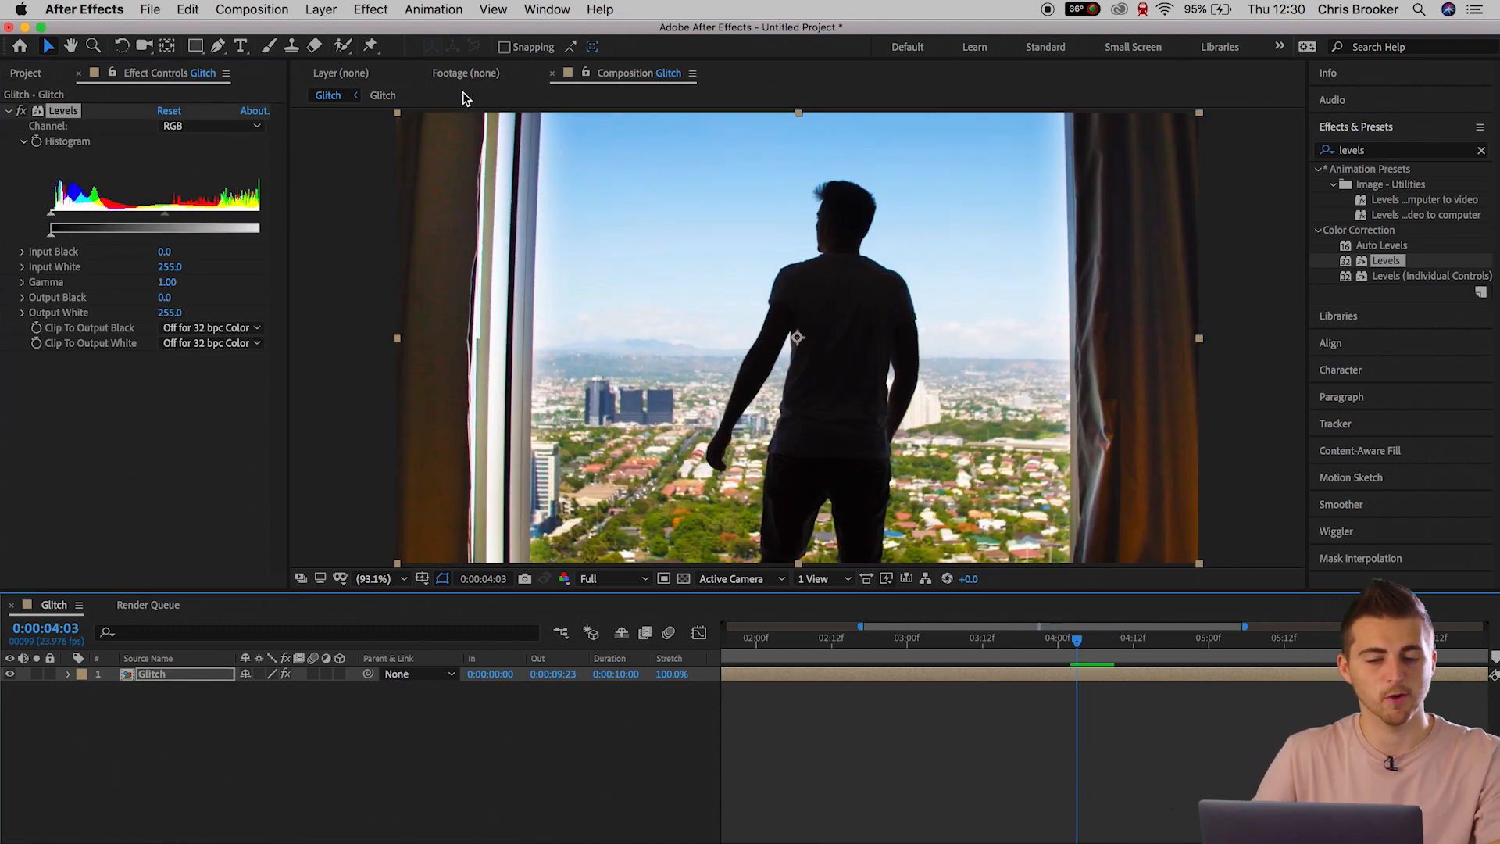
pyautogui.click(39, 145)
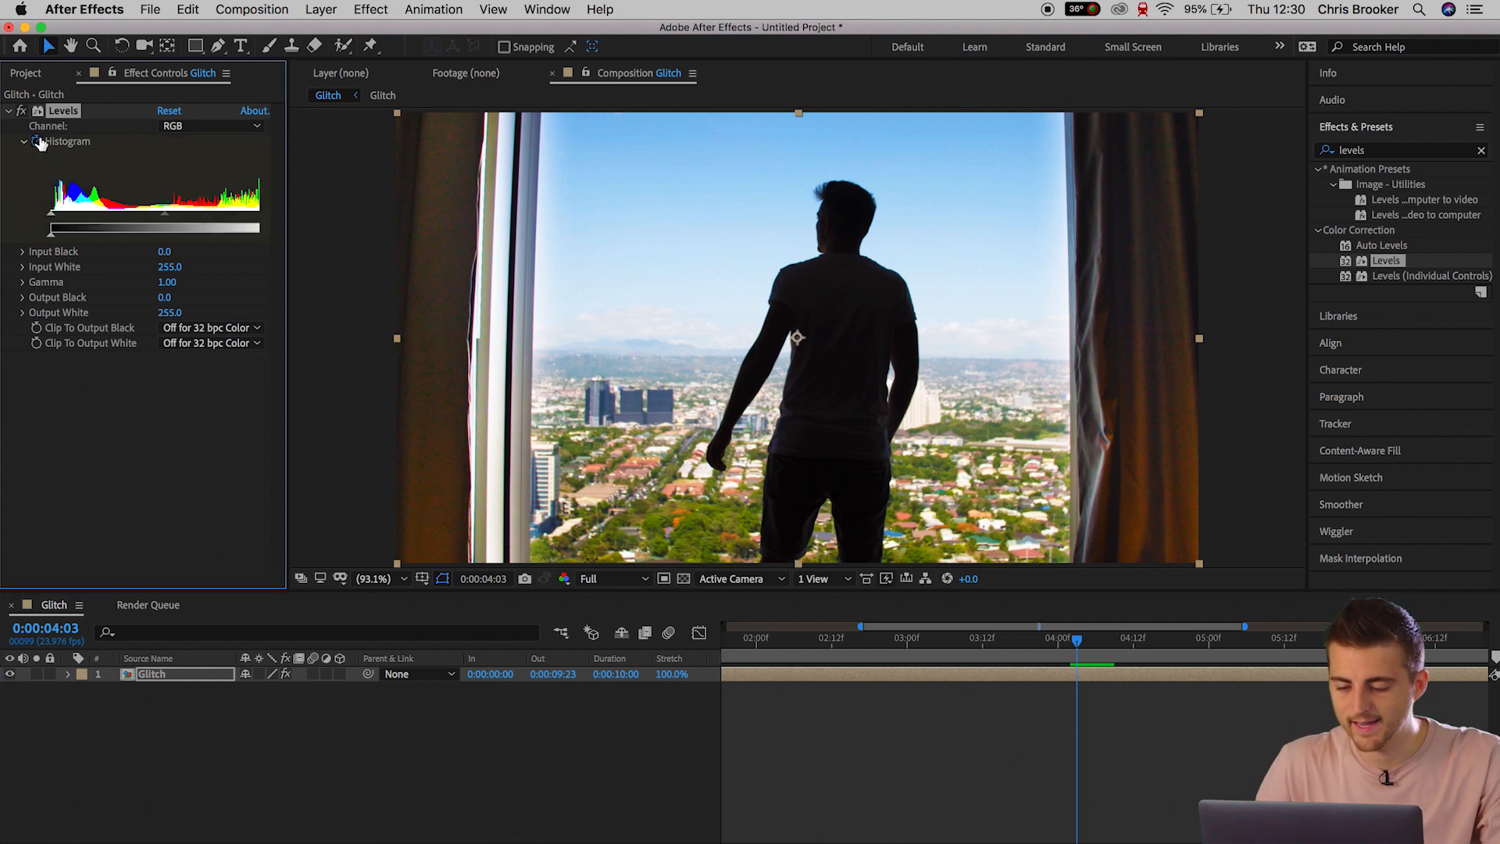
pyautogui.moveTo(1078, 649); pyautogui.dragTo(1095, 644)
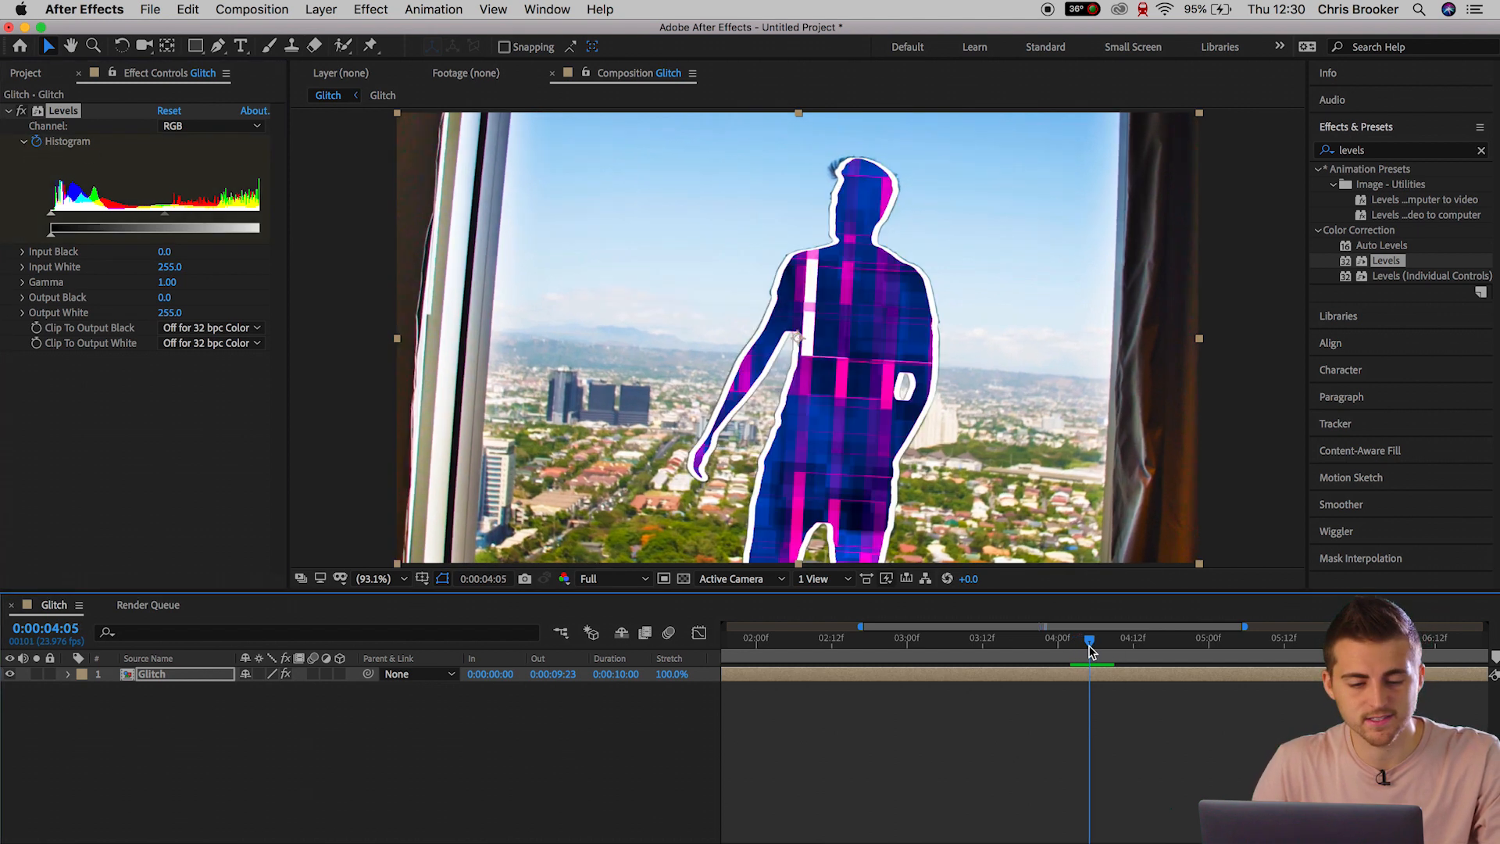
pyautogui.moveTo(170, 277); pyautogui.dragTo(119, 273)
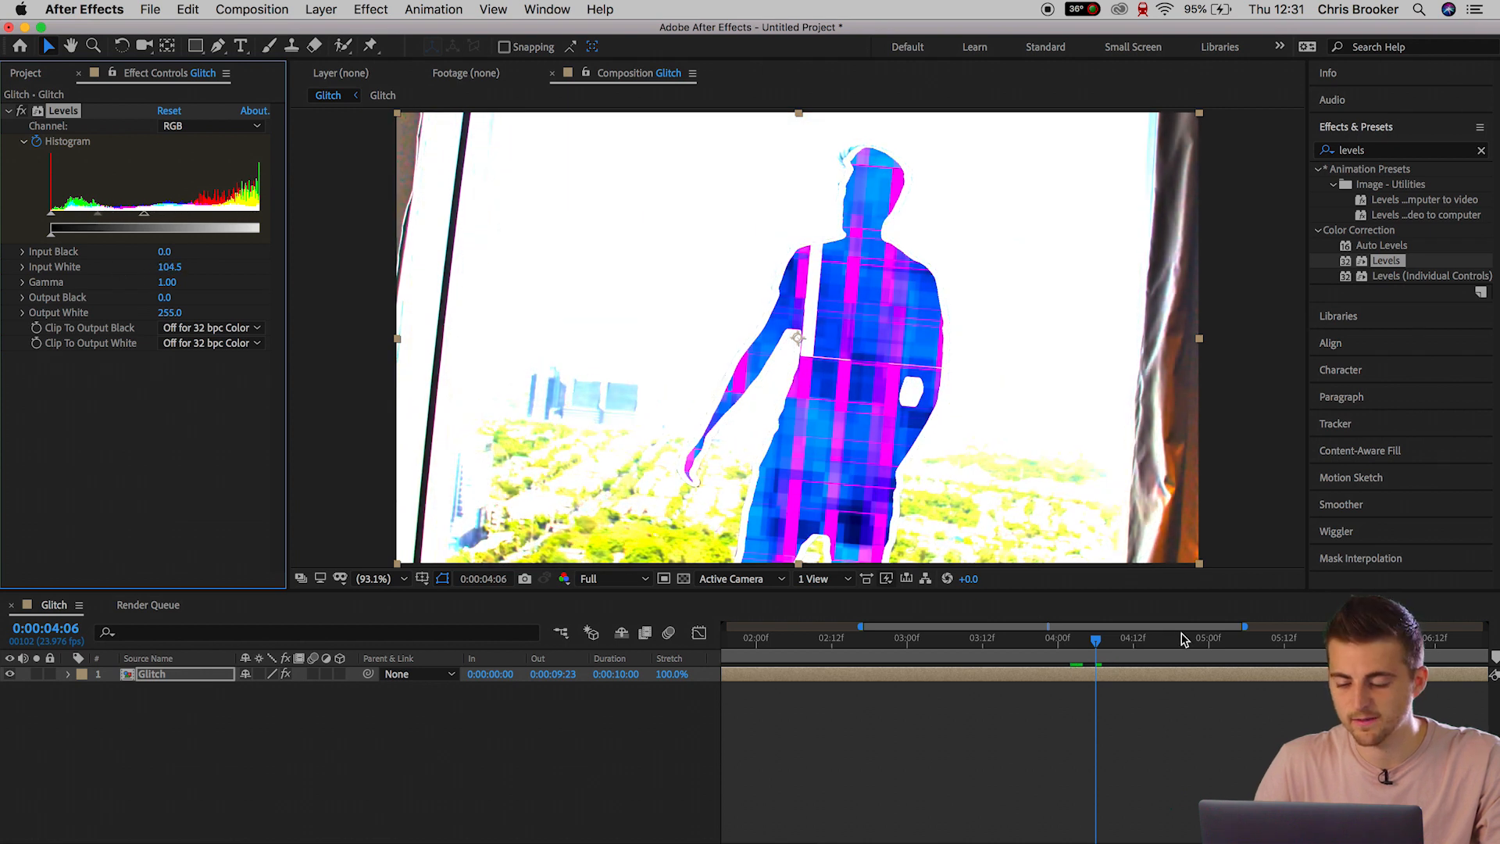
# Set the Levels Input White to 255 at 0:00:04:09 to end the flash, and play it back from 0:00:03:17.
pyautogui.moveTo(1098, 642); pyautogui.dragTo(1110, 645)
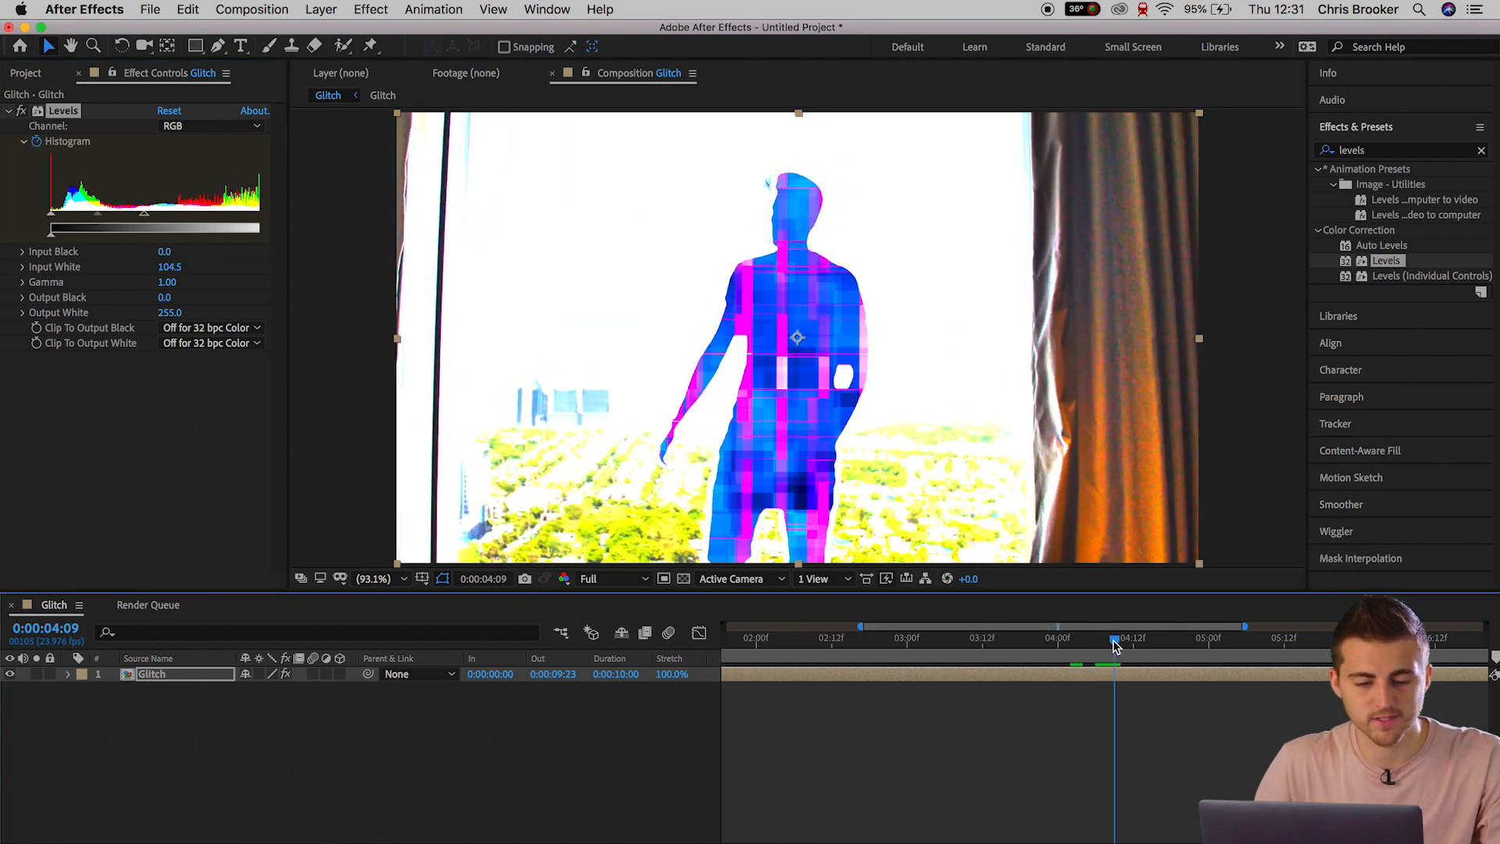
pyautogui.click(168, 267)
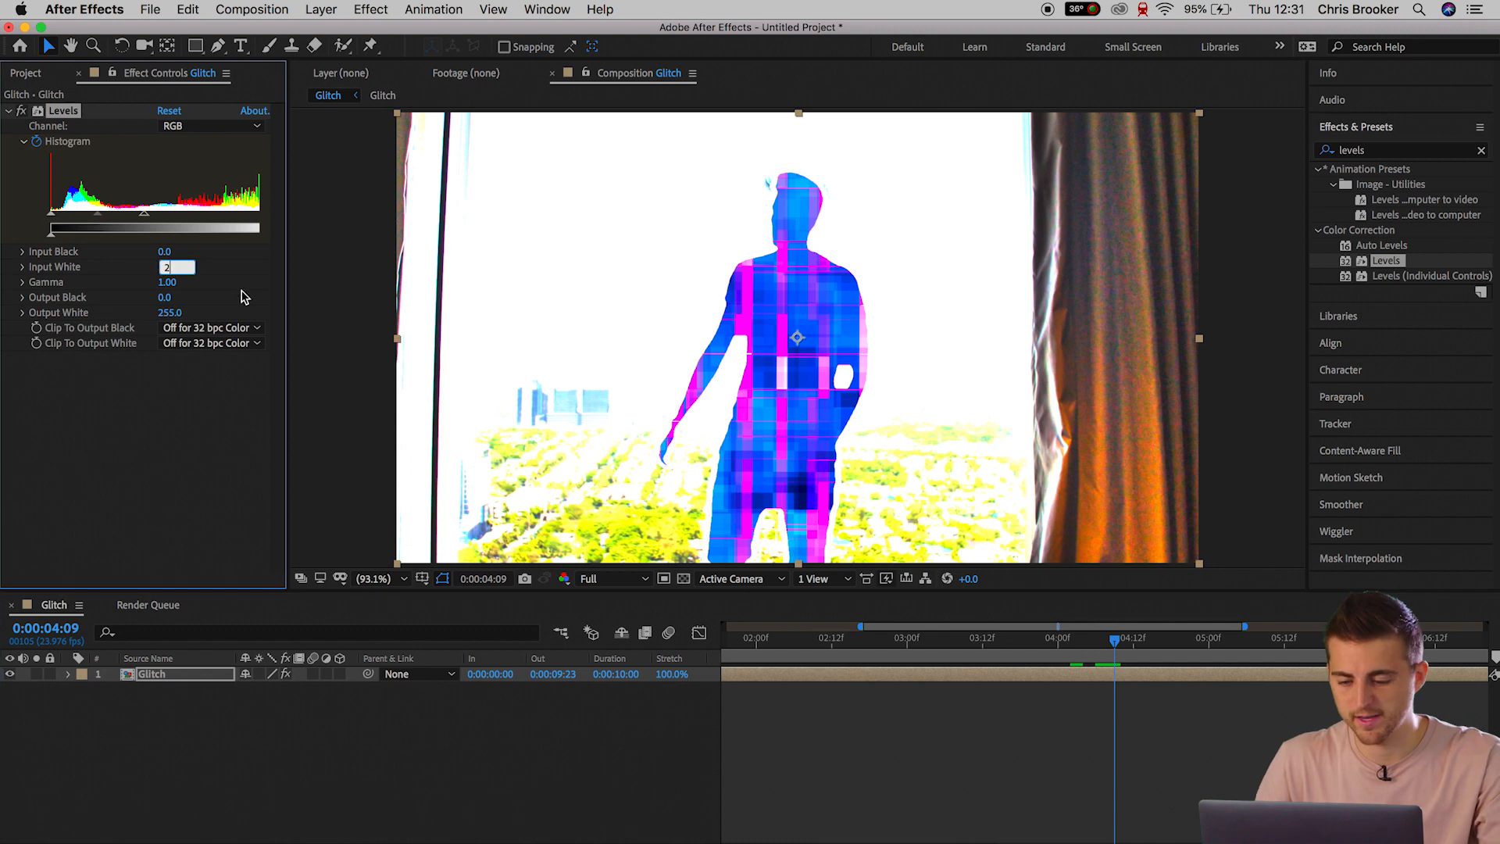
pyautogui.write('255')
pyautogui.press('Return')
pyautogui.moveTo(1113, 641); pyautogui.dragTo(1014, 642)
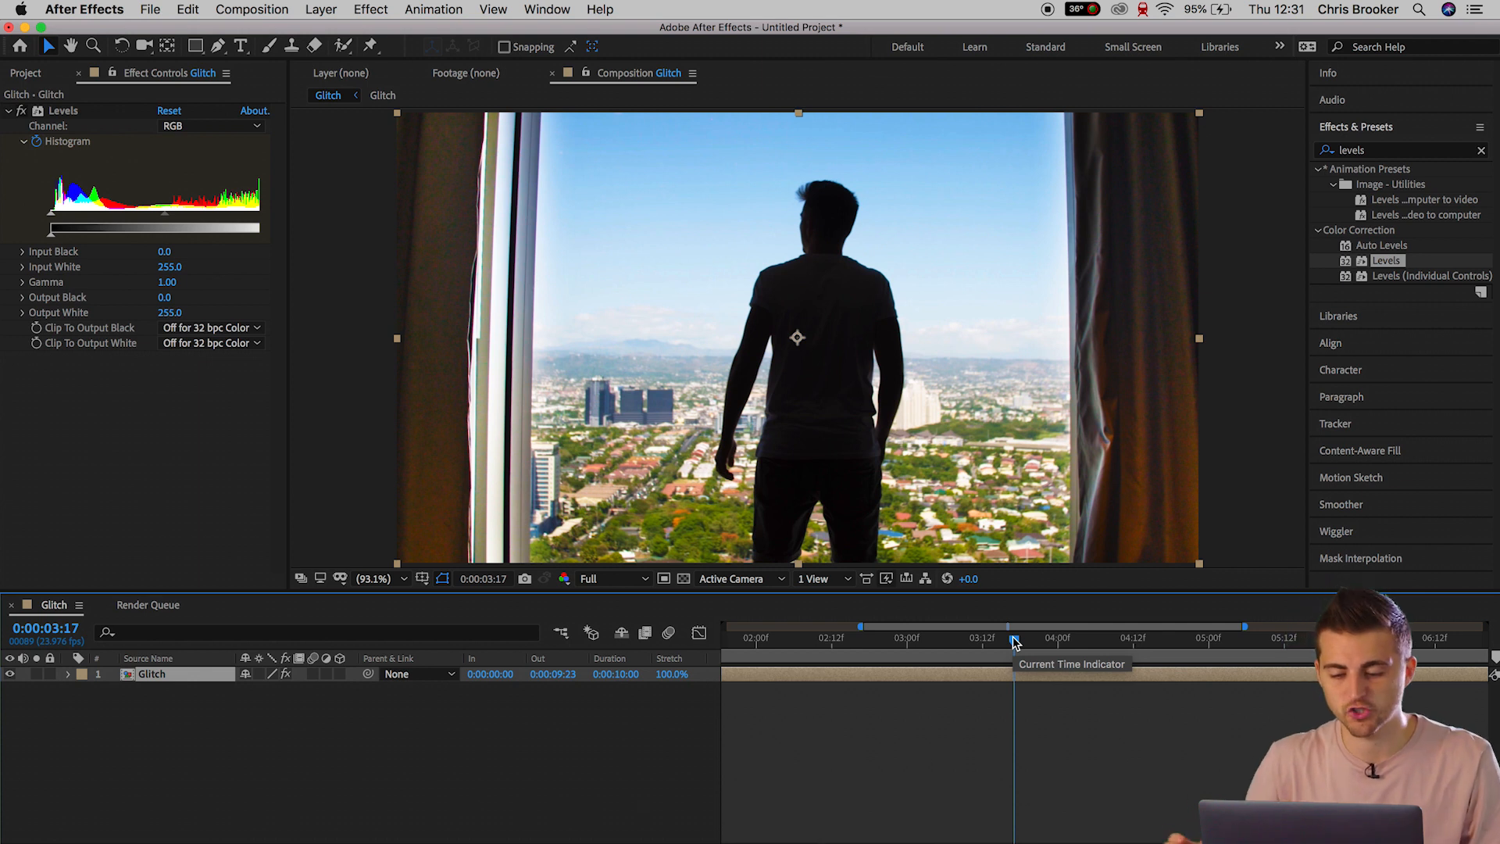
pyautogui.press('space')
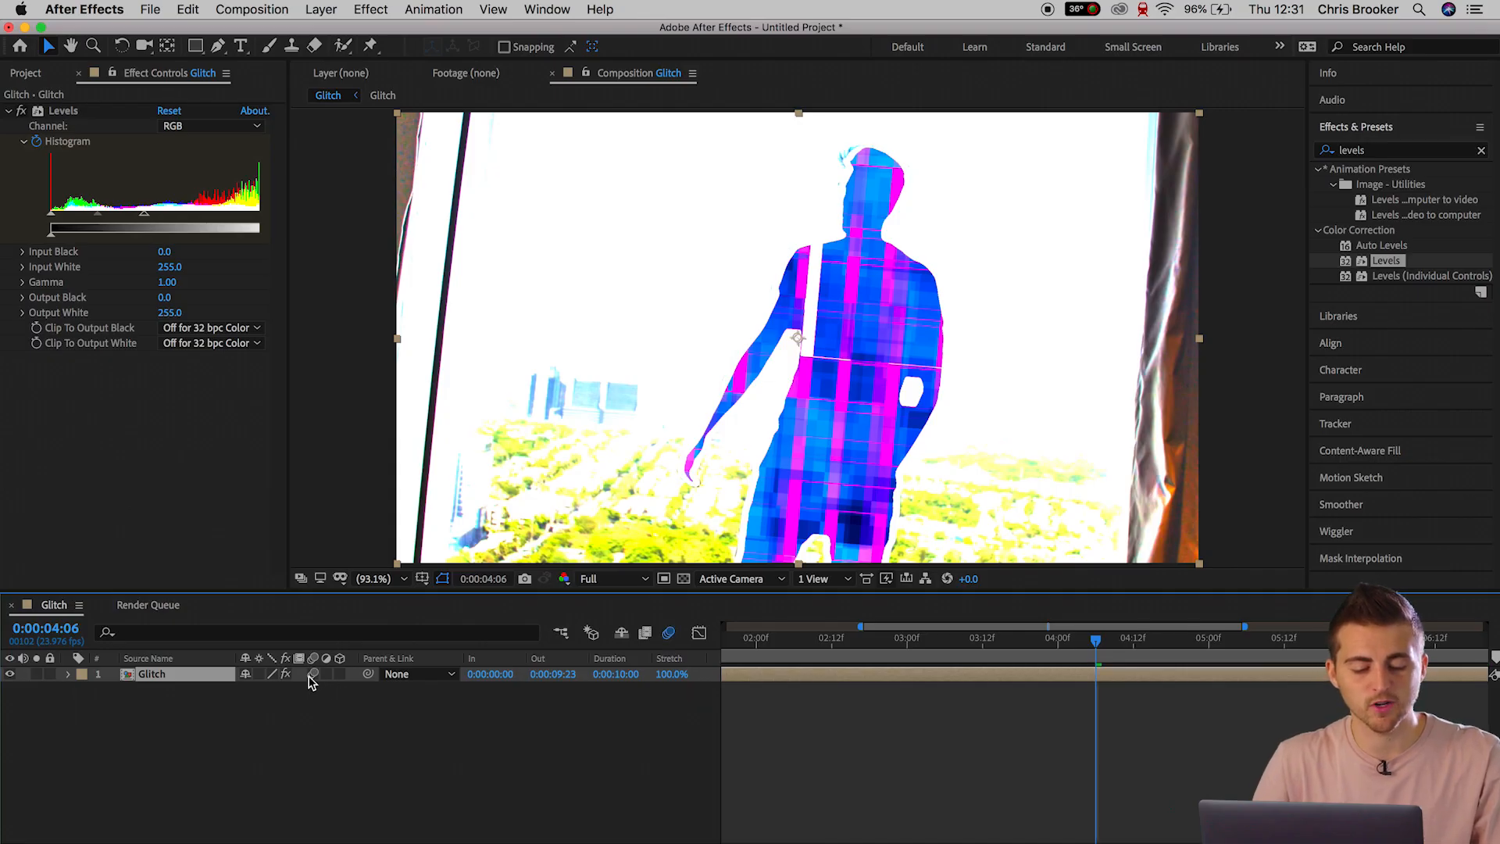
# Enable motion blur on the null and all four 6.mp4 layers inside the nested Glitch composition, and return to the main composition.
pyautogui.doubleClick(148, 679)
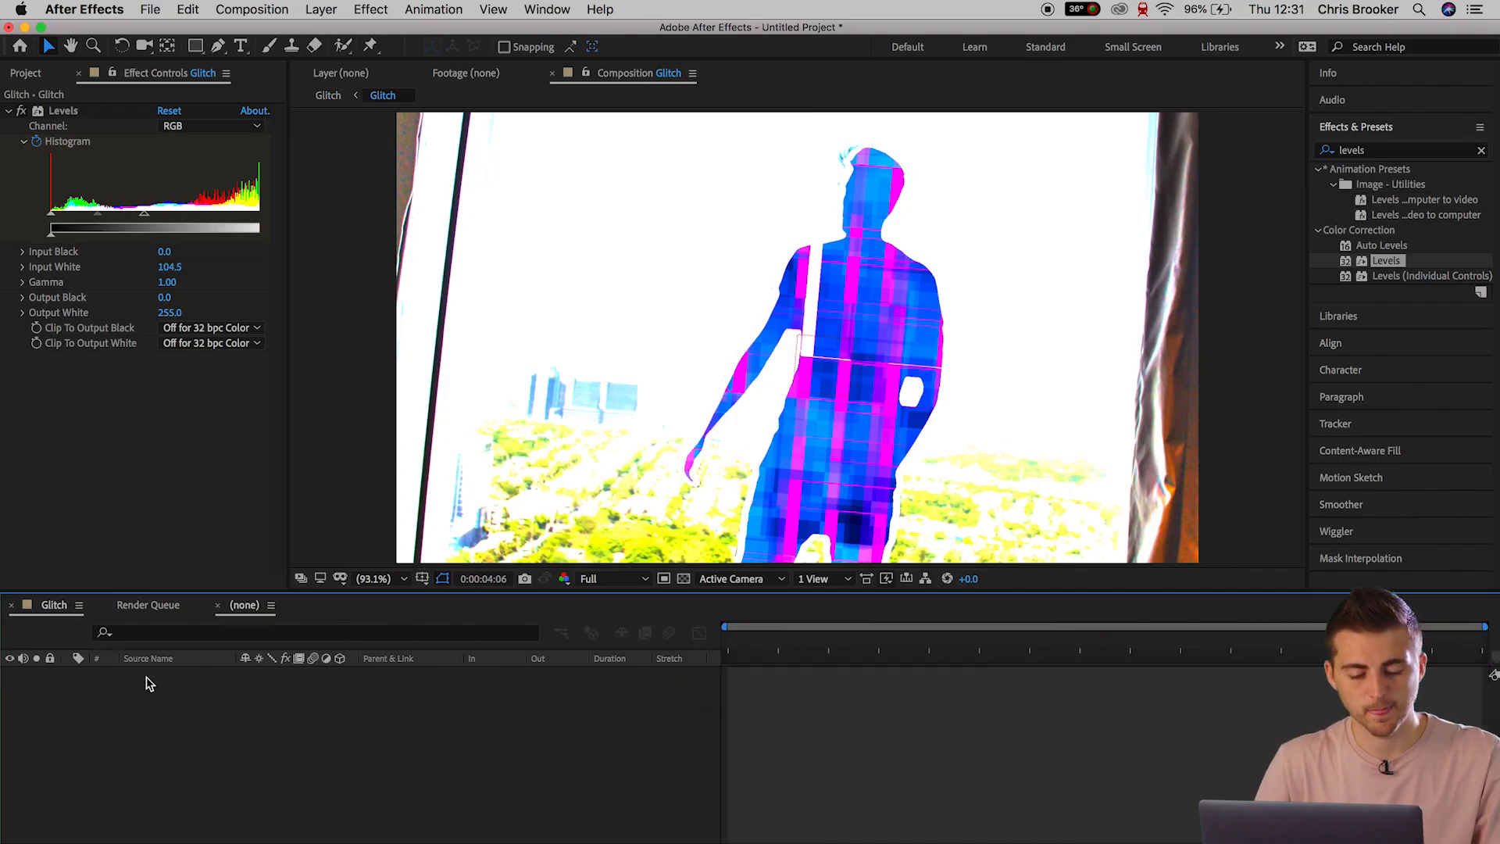
pyautogui.moveTo(247, 797); pyautogui.dragTo(121, 663)
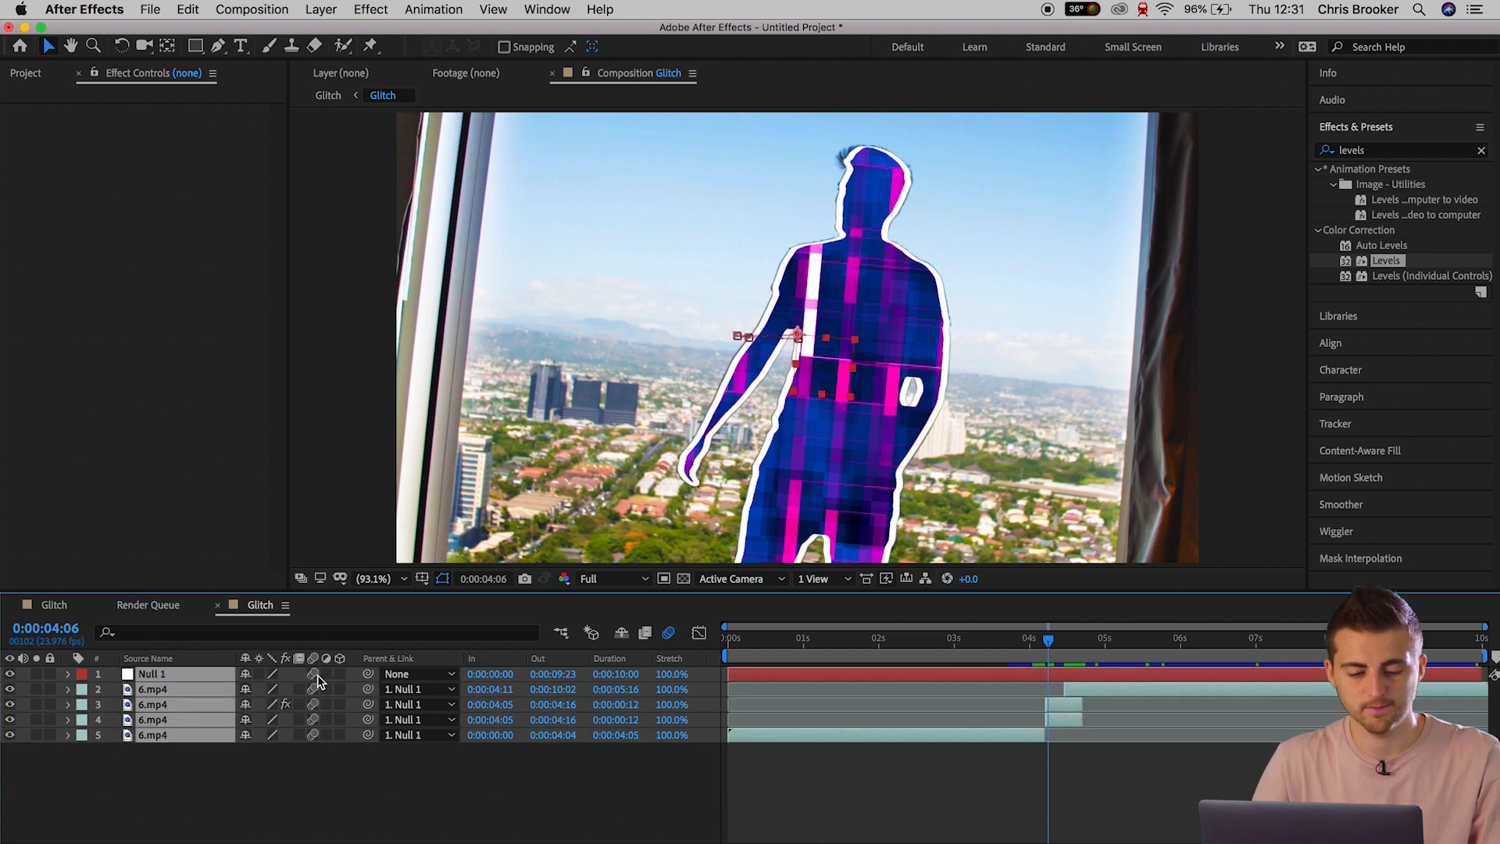
pyautogui.click(48, 606)
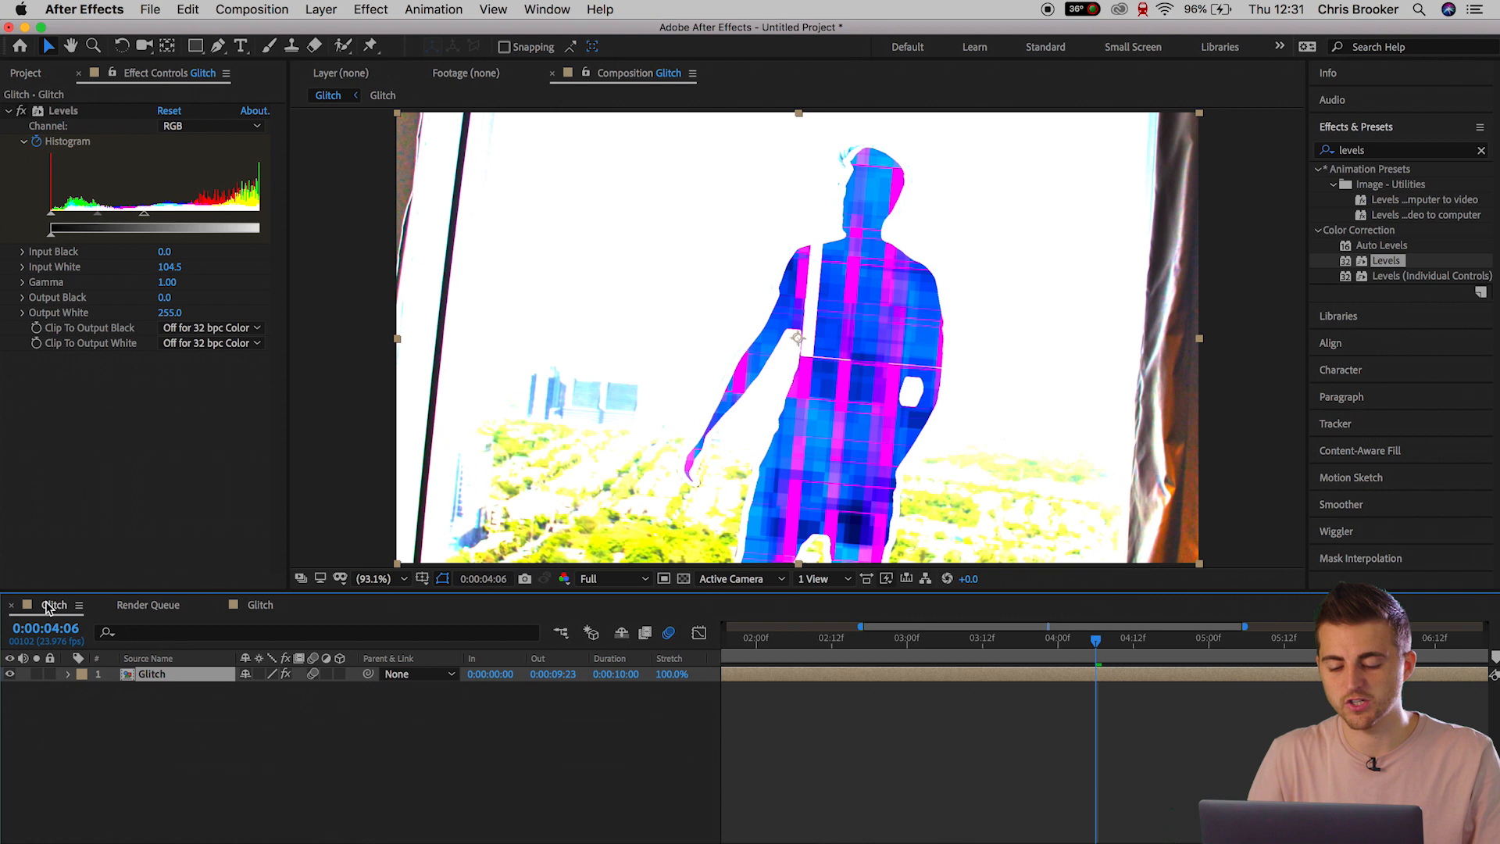